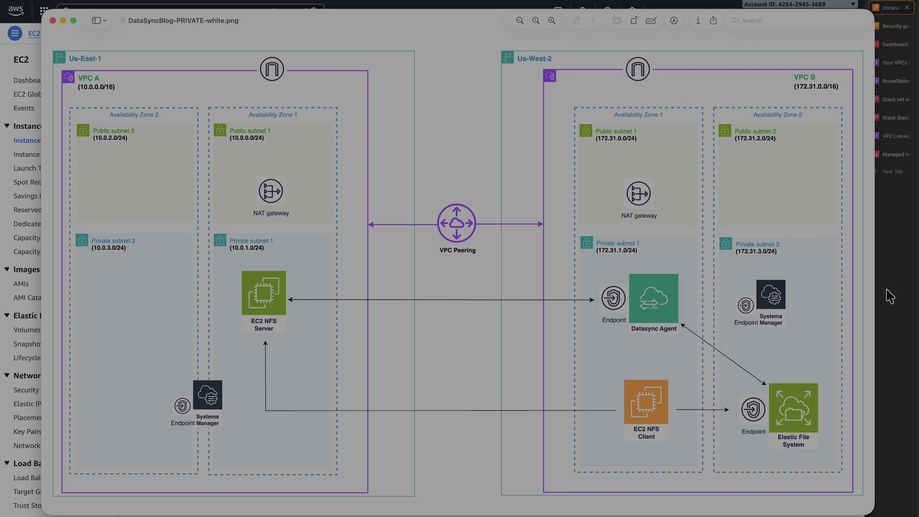
# Examine the resources of the datasync-nfs-efs-demo CloudFormation stack in the N. Virginia region
pyautogui.click(904, 278)
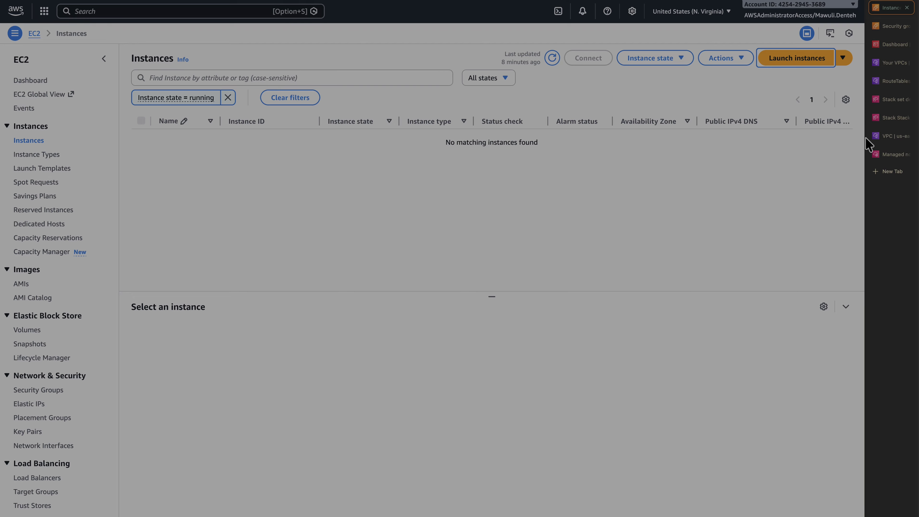
pyautogui.click(885, 116)
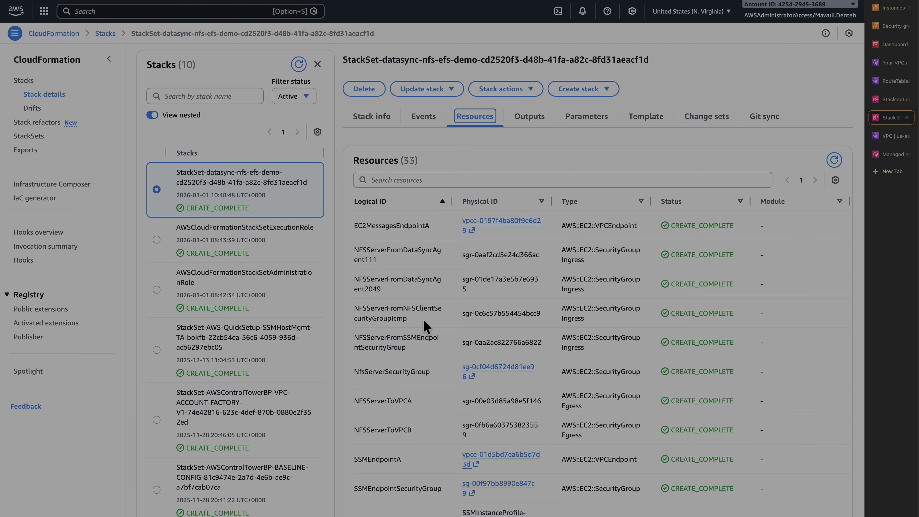
pyautogui.scroll(-5, 423, 321)
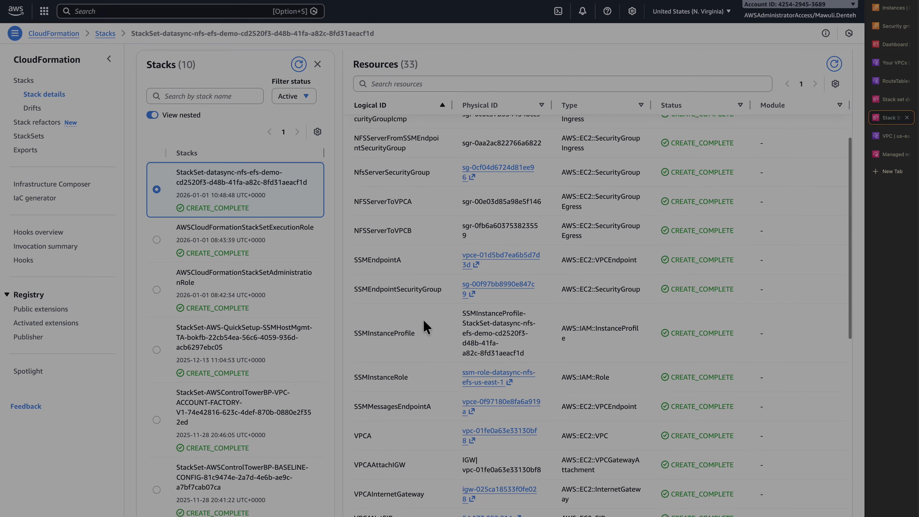
pyautogui.scroll(6, 423, 320)
pyautogui.scroll(-1, 424, 321)
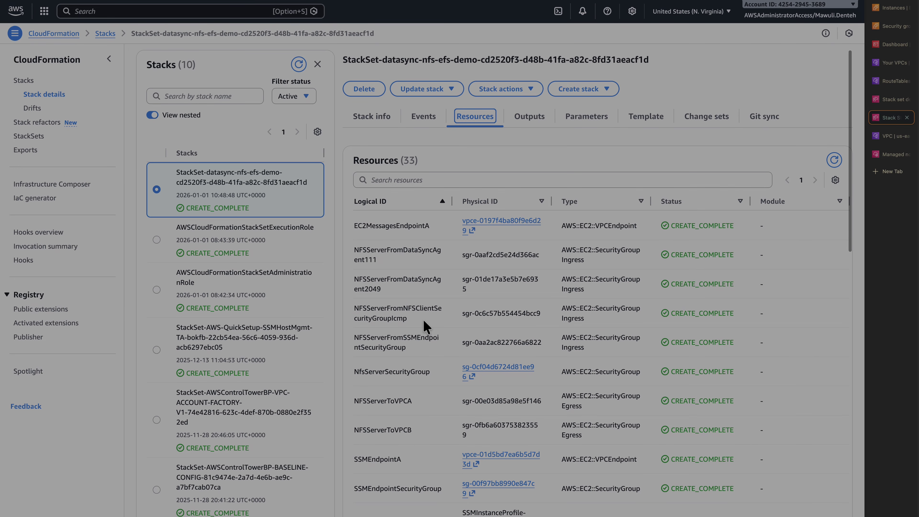
pyautogui.scroll(-10, 548, 336)
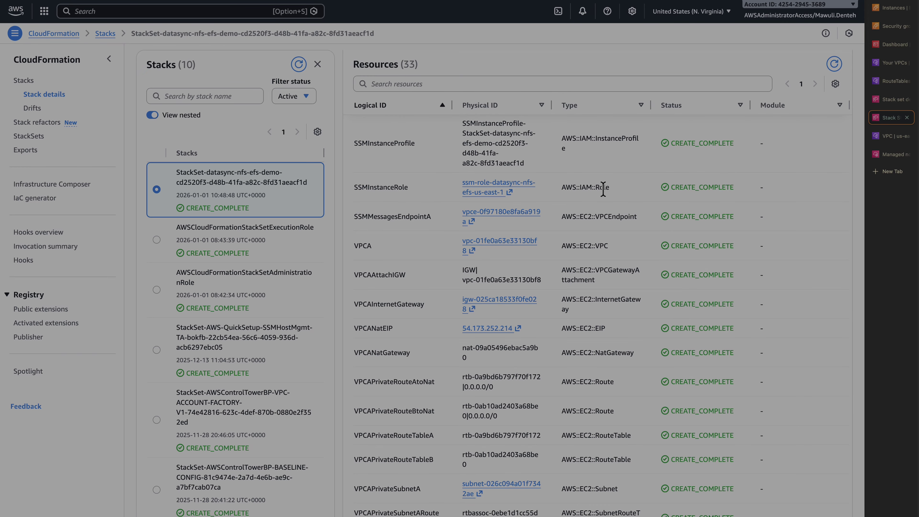
pyautogui.scroll(-5, 603, 188)
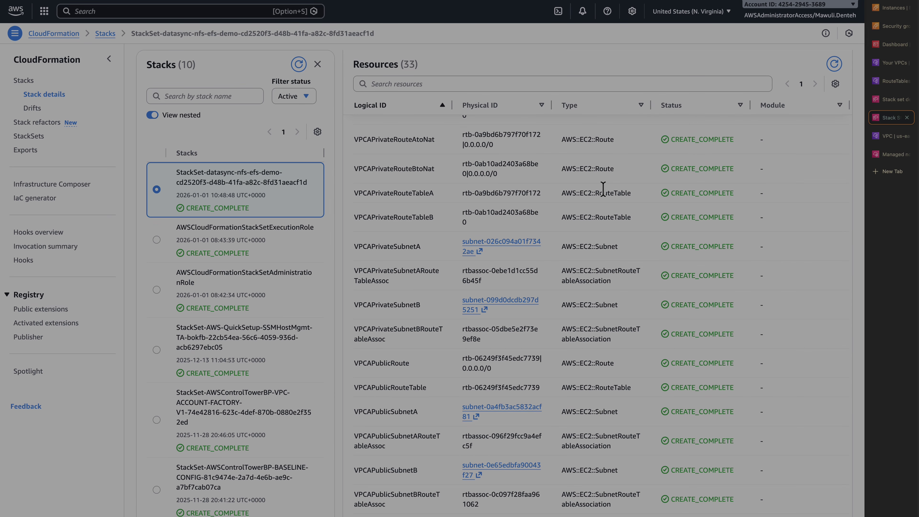
pyautogui.scroll(-1, 603, 188)
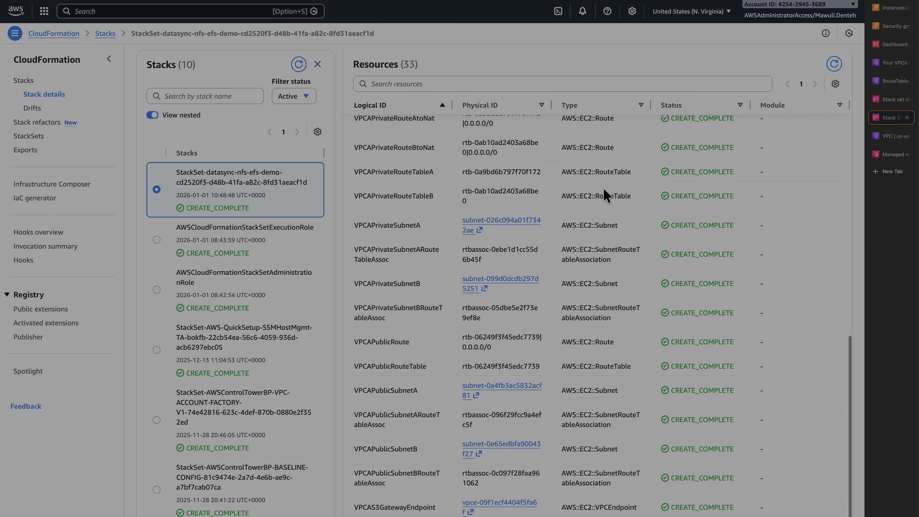
pyautogui.scroll(7, 610, 359)
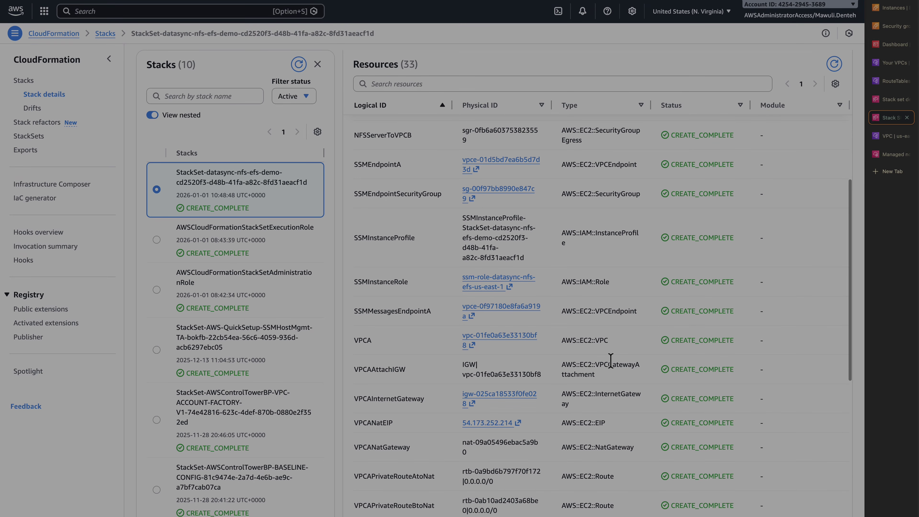
pyautogui.scroll(6, 611, 361)
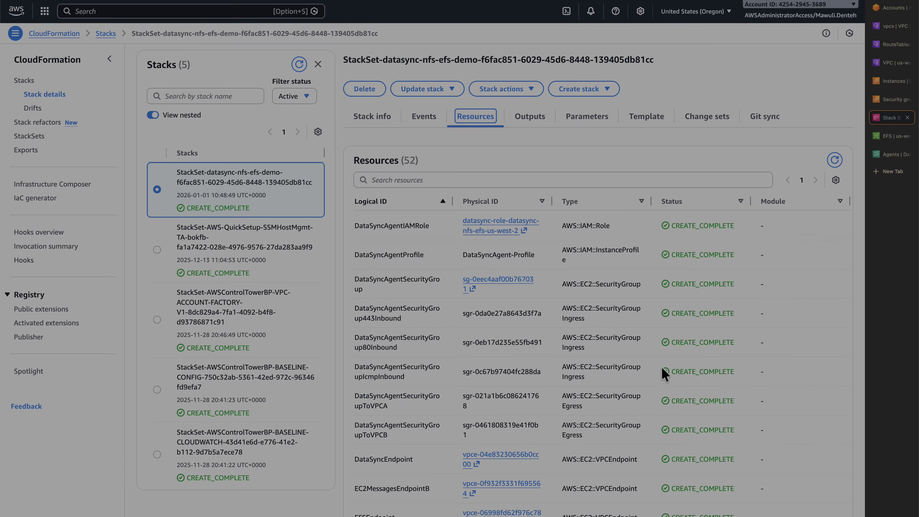
# Examine the resources of the datasync-nfs-efs-demo CloudFormation stack in the Oregon region
pyautogui.scroll(-15, 663, 373)
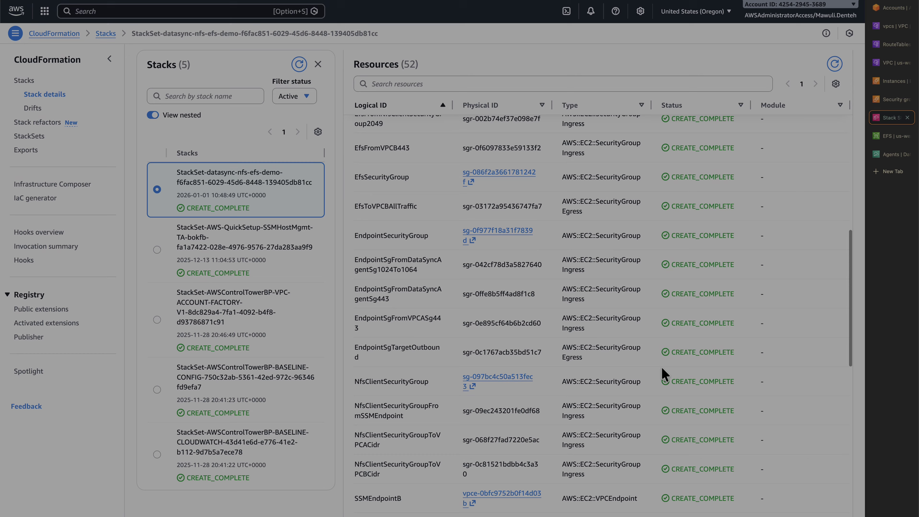
pyautogui.scroll(-10, 663, 373)
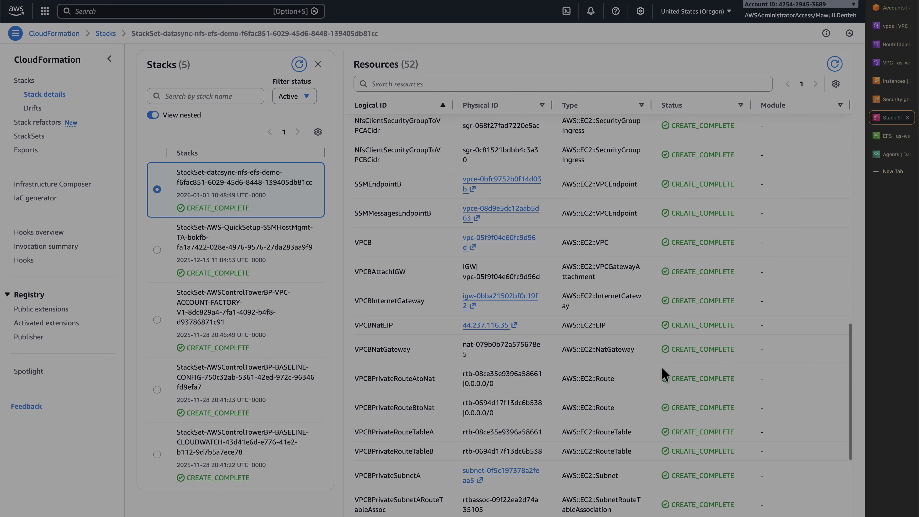
pyautogui.scroll(10, 662, 369)
pyautogui.scroll(5, 662, 369)
pyautogui.scroll(10, 662, 368)
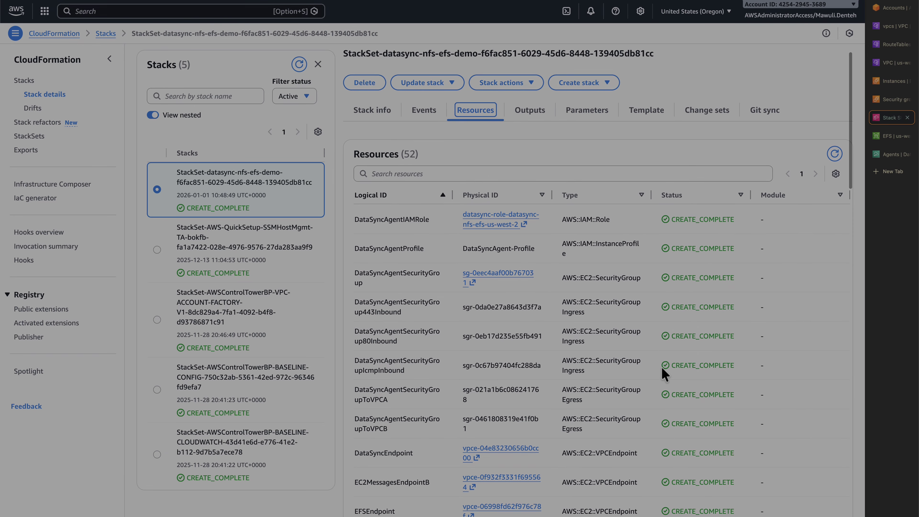
pyautogui.scroll(1, 661, 367)
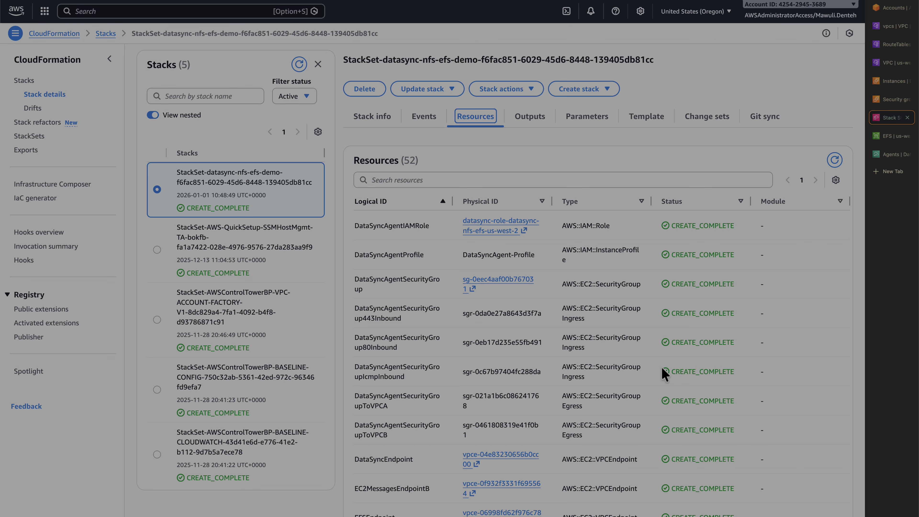
# Start launching a new EC2 instance in the N. Virginia region and enter nfs-ser as its name
pyautogui.press('super+grave')
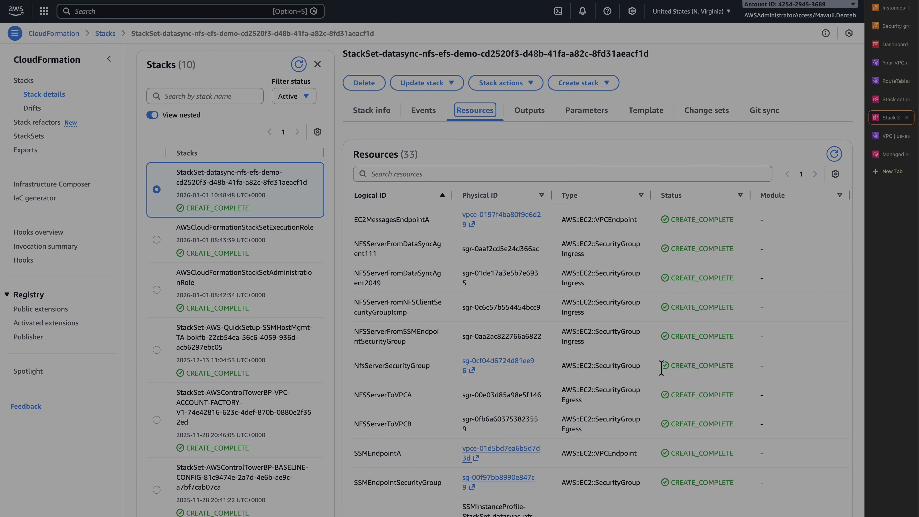
pyautogui.click(888, 12)
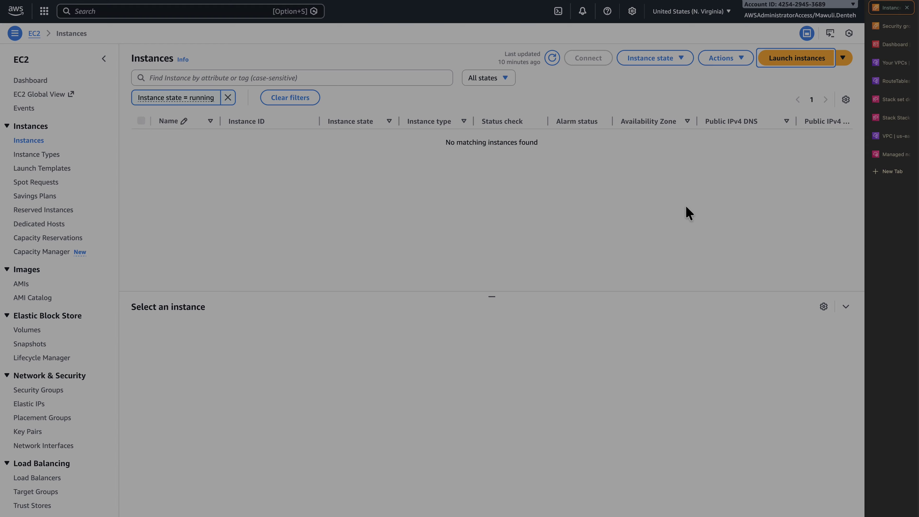
pyautogui.click(803, 61)
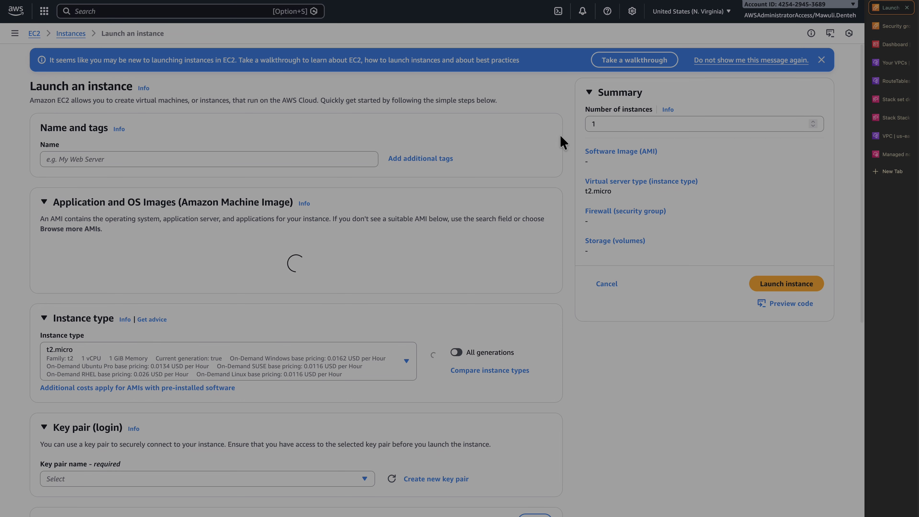
pyautogui.click(189, 159)
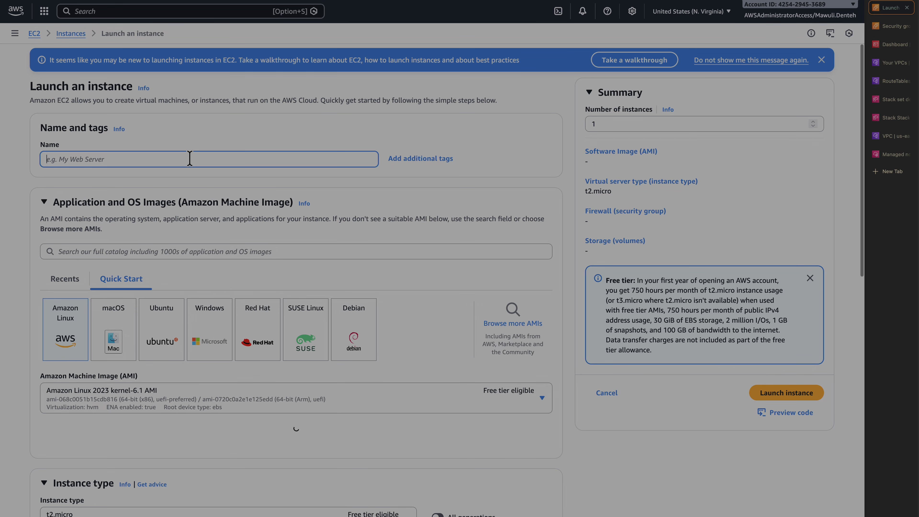
pyautogui.write('nfs-ser')
# Set the instance to proceed without a key pair
pyautogui.scroll(-8, 137, 288)
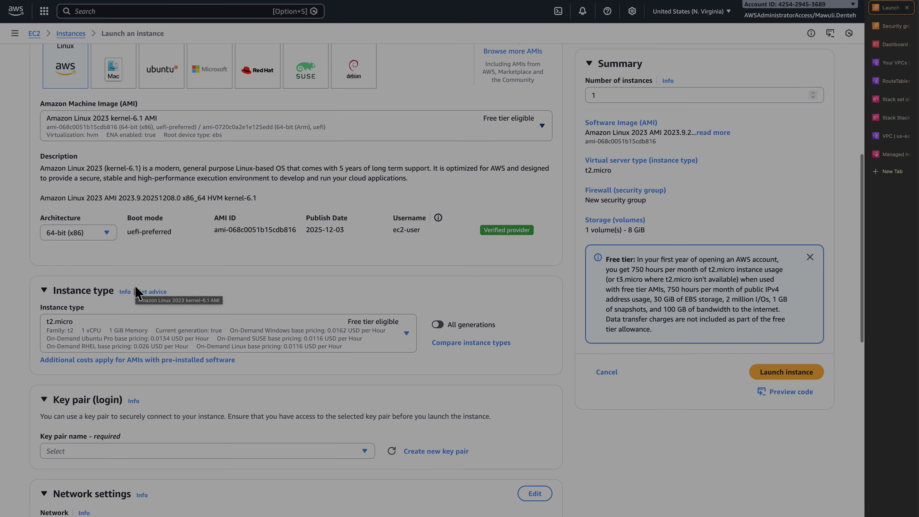
pyautogui.scroll(-3, 134, 287)
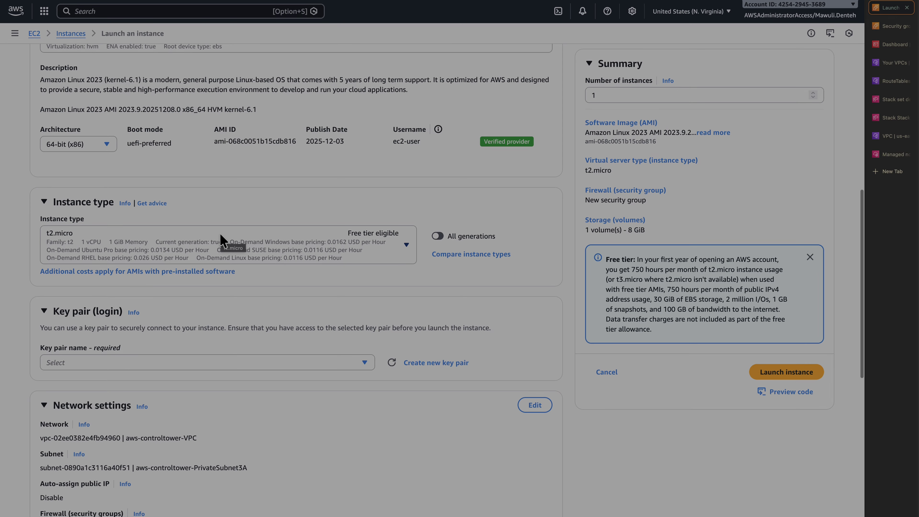
pyautogui.click(361, 361)
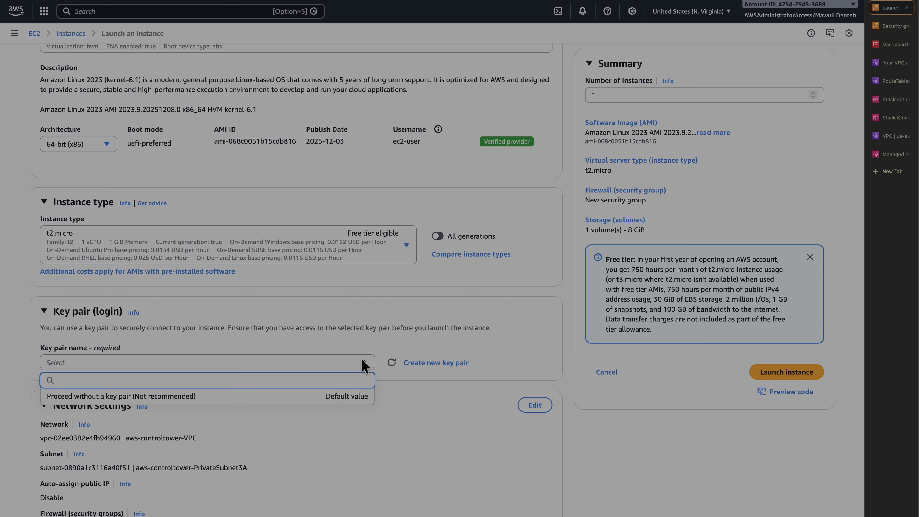
pyautogui.click(255, 399)
# Place the instance in the datasync-nfs-efs-us-east-1-vpc network and its datasync-nfs-efs-us-east-1-private-a subnet
pyautogui.scroll(-6, 400, 391)
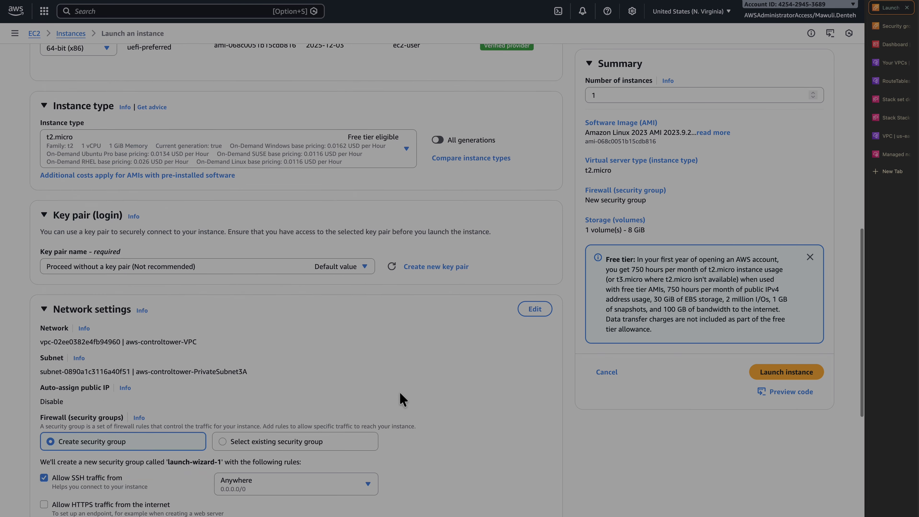
pyautogui.click(535, 171)
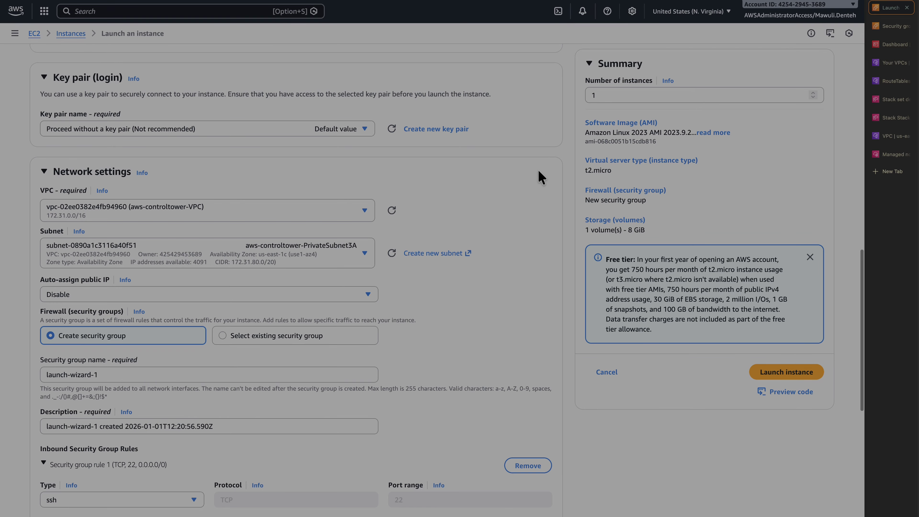
pyautogui.click(246, 212)
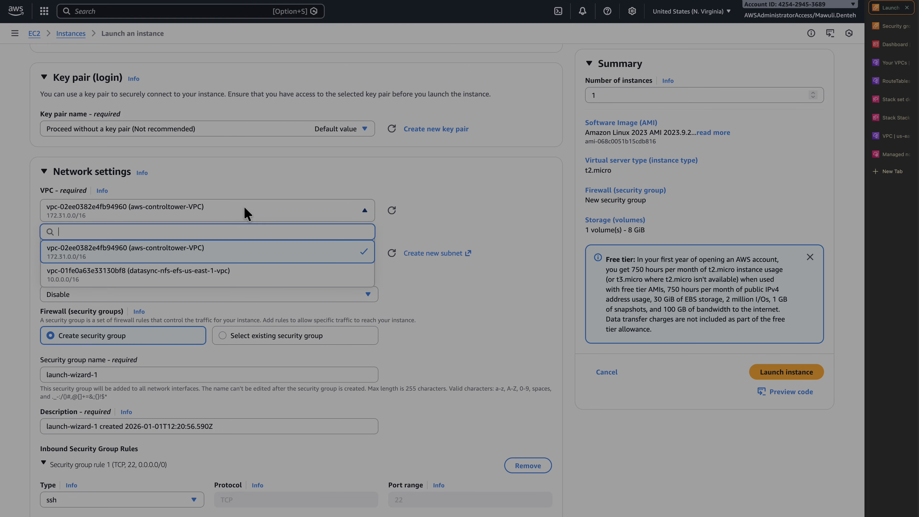
pyautogui.click(220, 270)
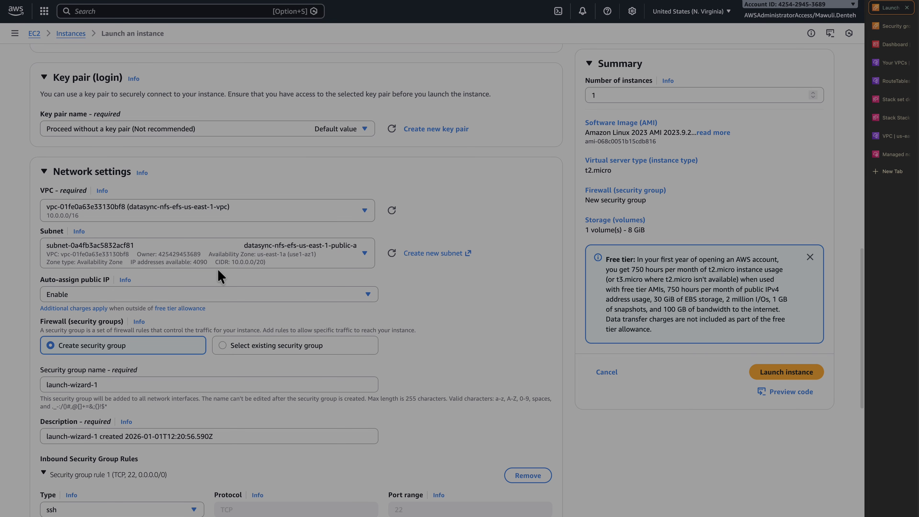
pyautogui.click(331, 255)
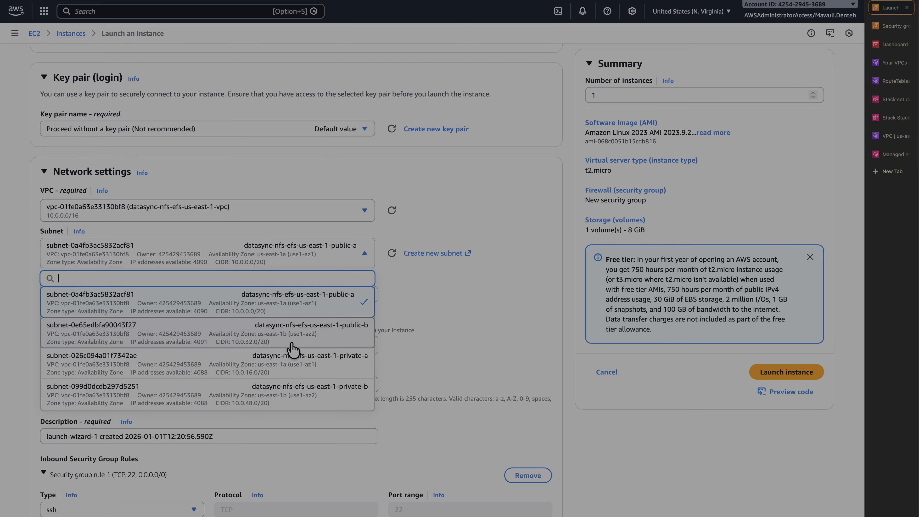
pyautogui.click(280, 357)
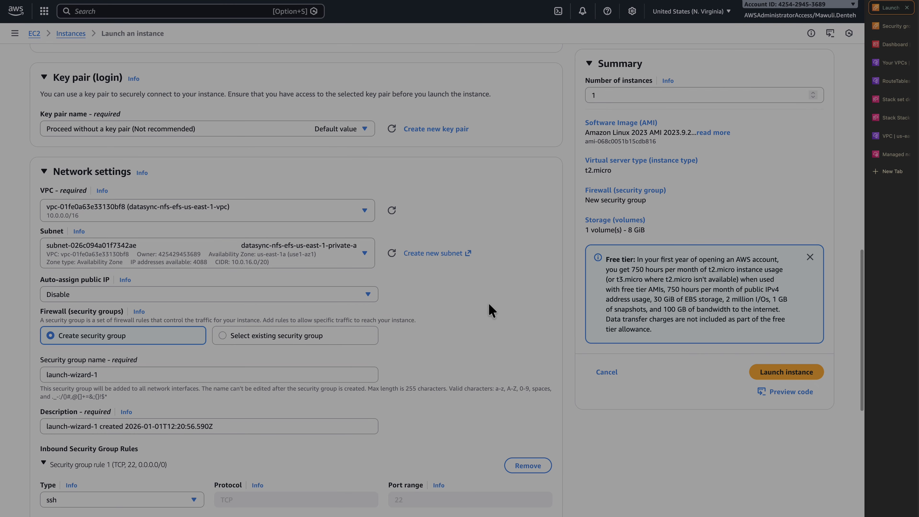
# Assign the existing nfs-server-security-group to the instance and add a second 8 GiB gp3 EBS volume
pyautogui.click(276, 336)
pyautogui.click(207, 375)
pyautogui.click(145, 430)
pyautogui.scroll(-4, 218, 350)
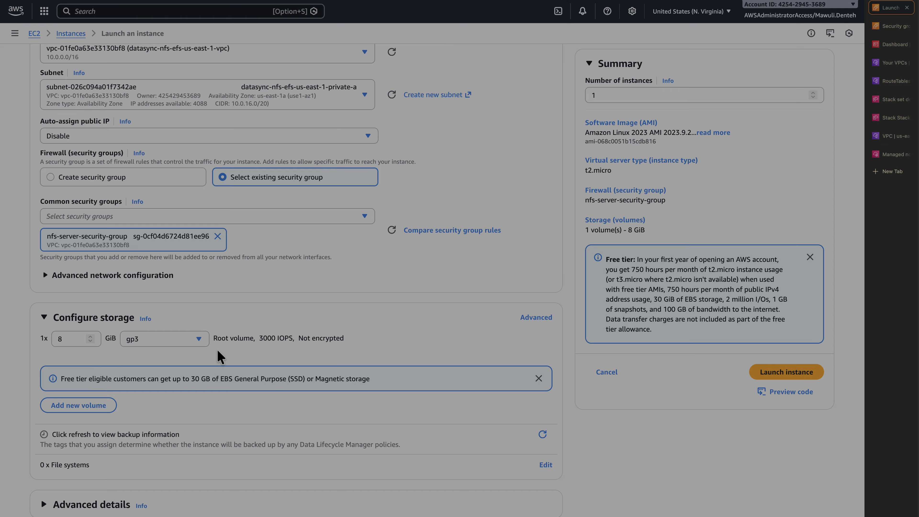
pyautogui.click(88, 408)
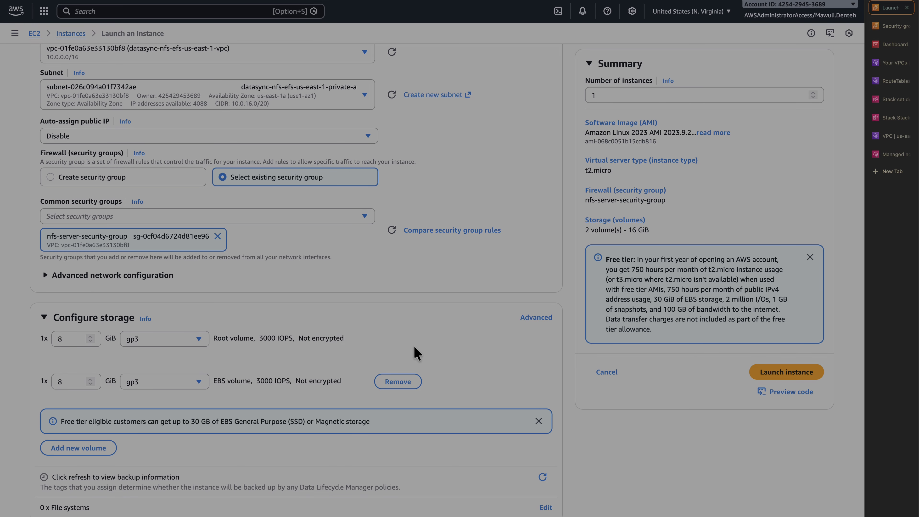
# Set the instance's IAM profile to the SSMInstanceProfile of the datasync-nfs-efs-demo StackSet in the advanced details
pyautogui.scroll(-2, 414, 345)
pyautogui.click(107, 505)
pyautogui.scroll(-10, 191, 441)
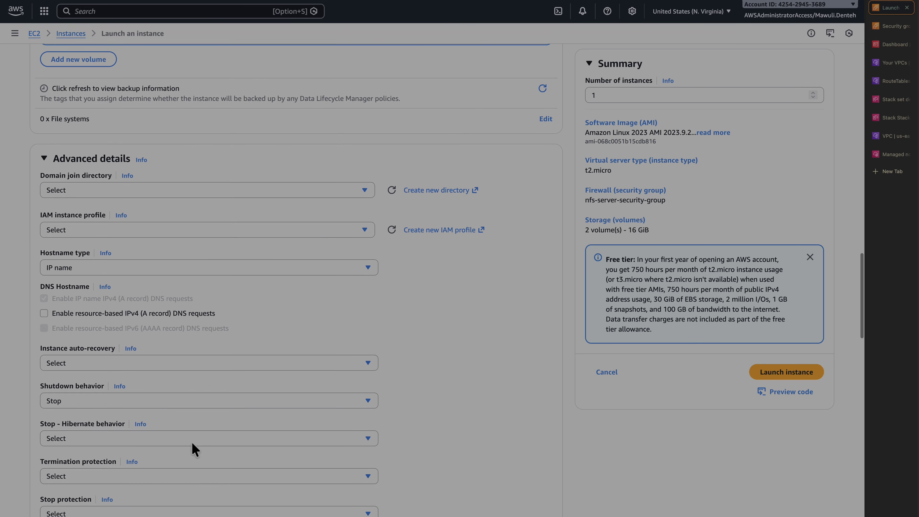
pyautogui.click(361, 194)
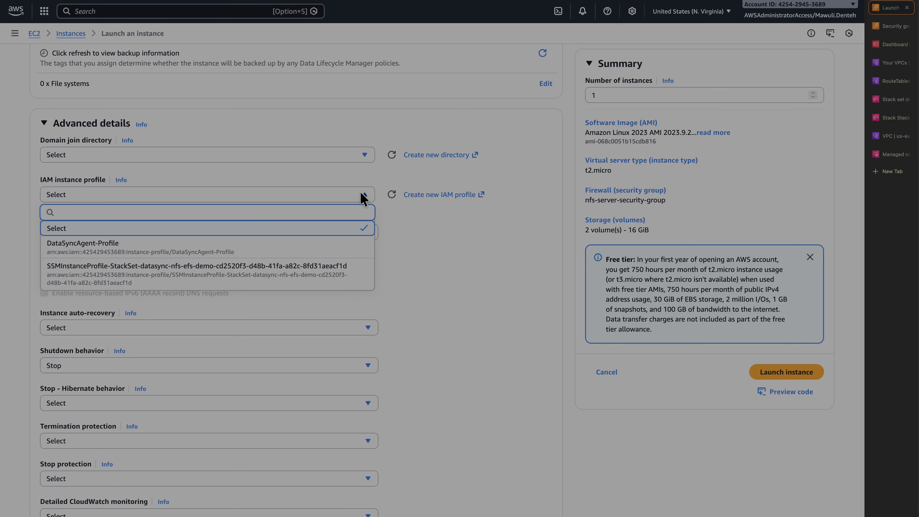
pyautogui.click(175, 274)
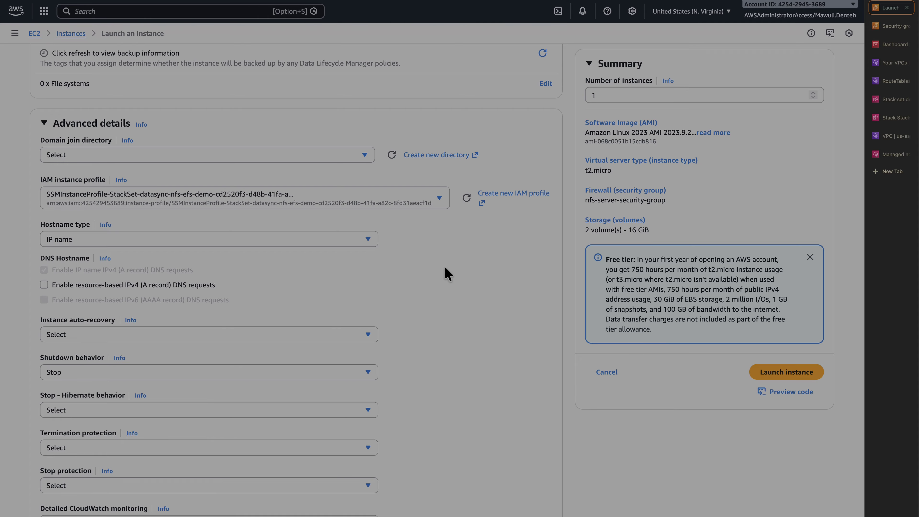
# Go to the instance's user data field, switch to Visual Studio Code and copy the entire nfs_server.sh script
pyautogui.scroll(-20, 445, 268)
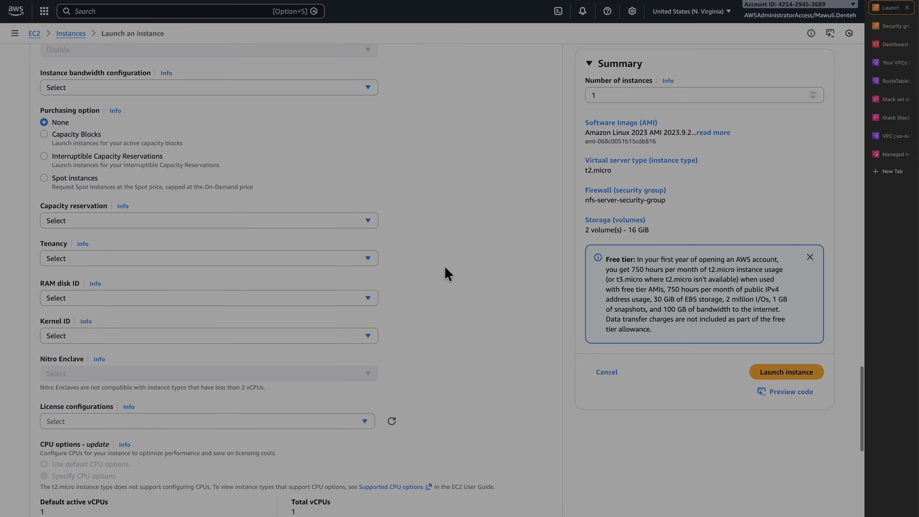
pyautogui.scroll(-10, 444, 266)
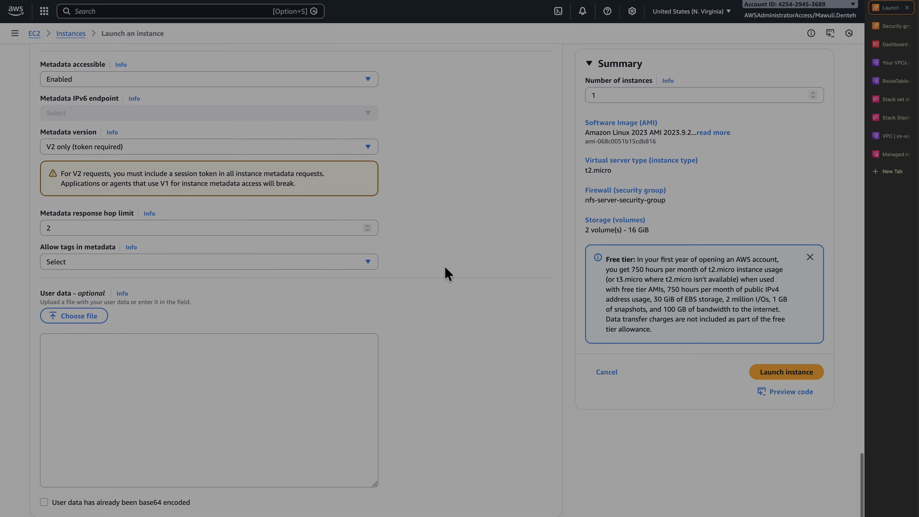
pyautogui.click(352, 346)
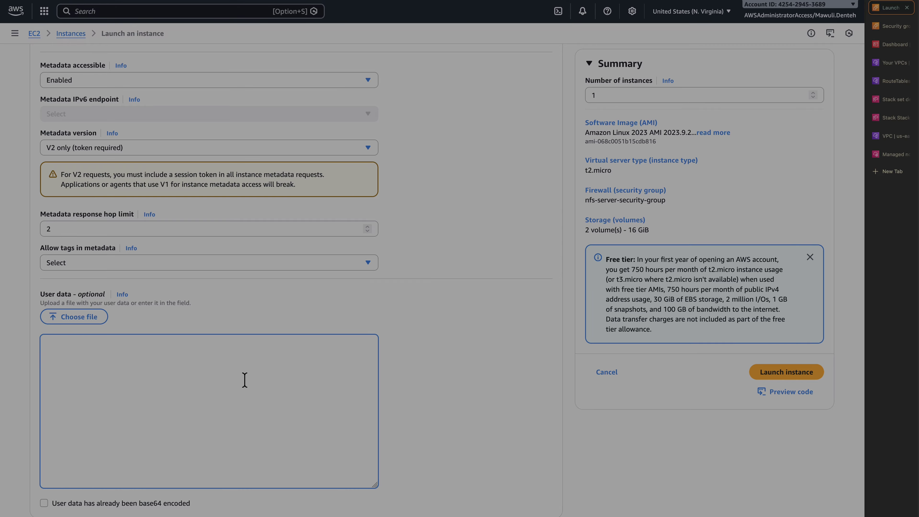
pyautogui.press('super+Tab')
pyautogui.press('super+Tab')
pyautogui.press('super+Tab')
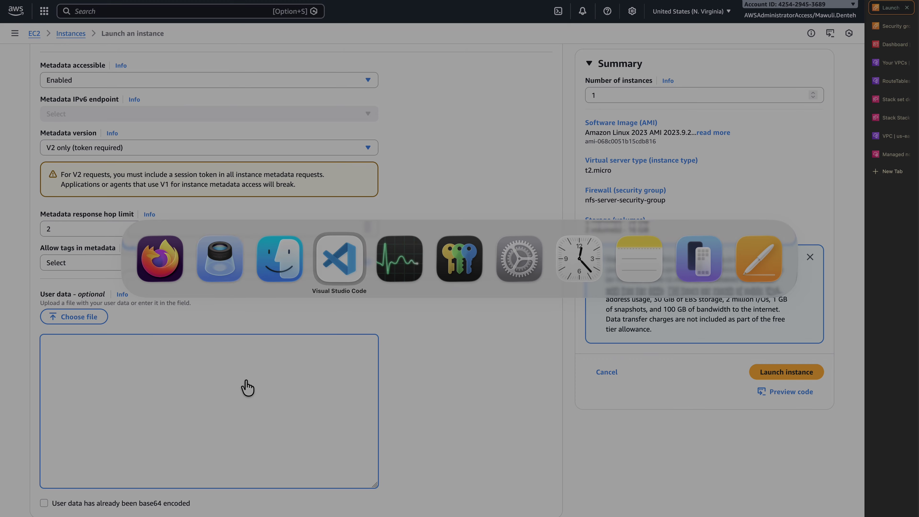
pyautogui.click(62, 93)
pyautogui.click(353, 214)
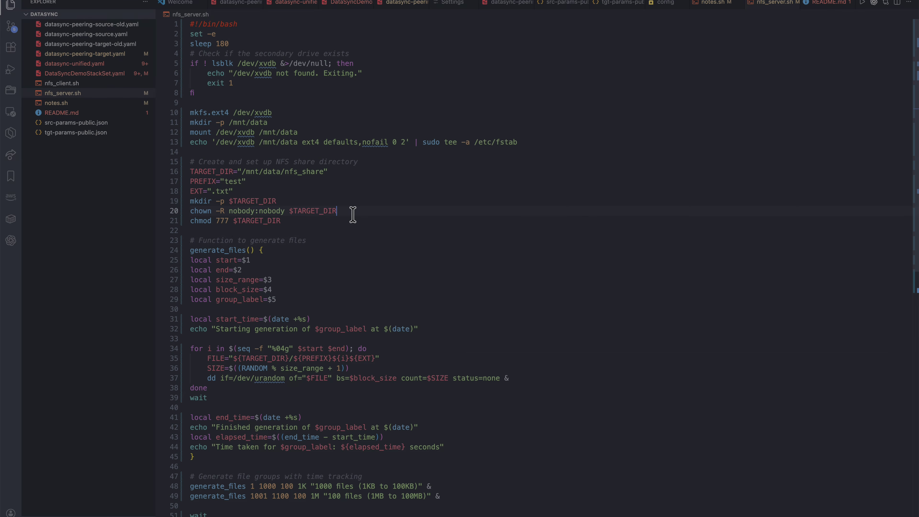
pyautogui.press('super+a')
pyautogui.press('super+c')
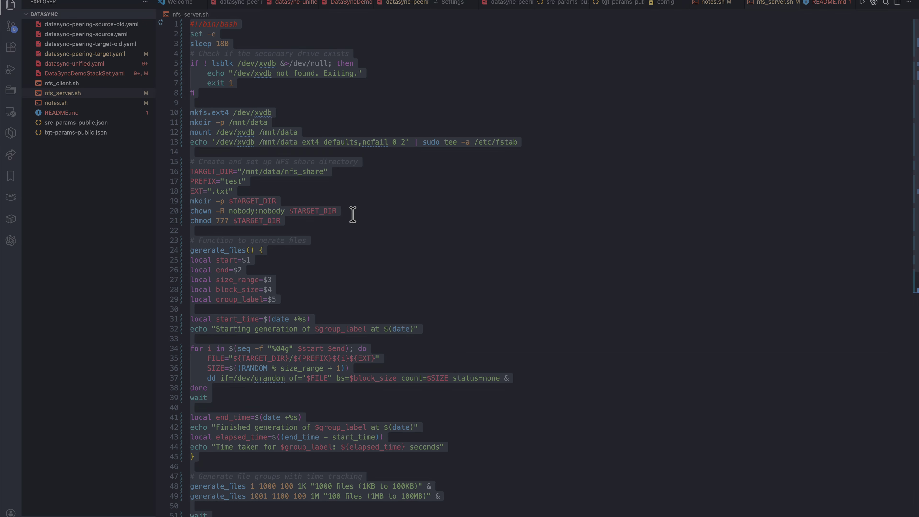
# Return to the browser and paste the copied nfs_server.sh script into the instance's user data
pyautogui.press('super+Tab')
pyautogui.press('super+v')
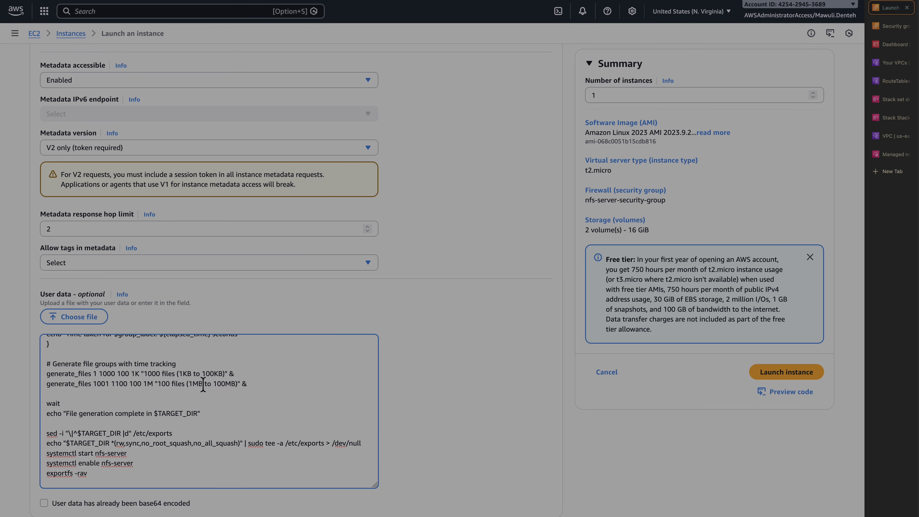
pyautogui.scroll(15, 203, 384)
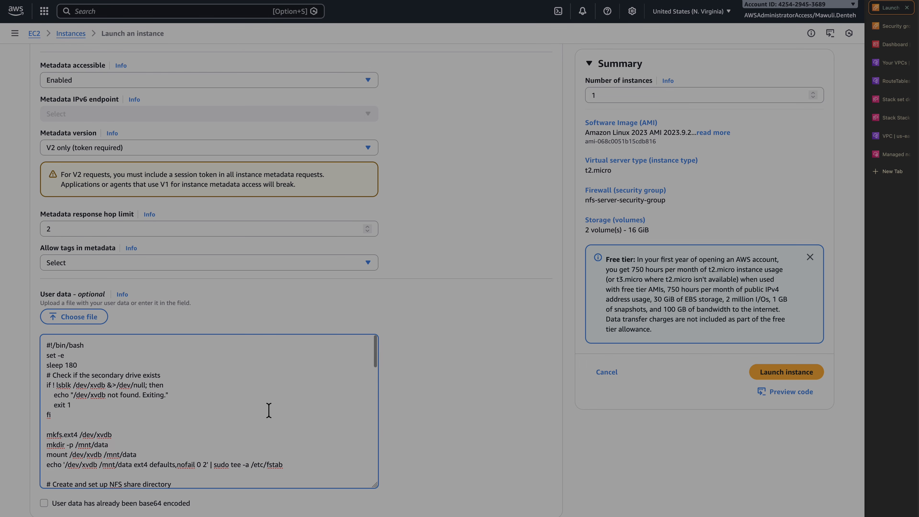
# Review the nfs-server launch configuration from name, AMI, instance type and key pair through network, storage and user data
pyautogui.scroll(20, 412, 366)
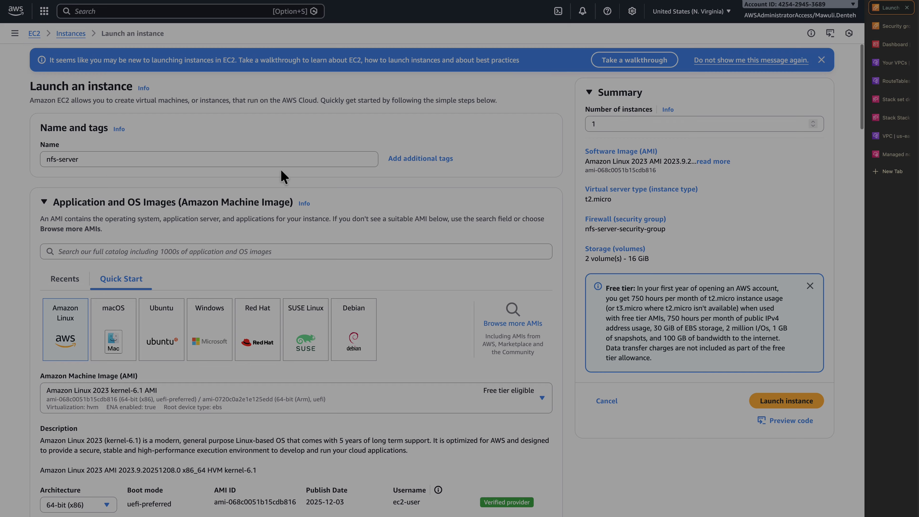
pyautogui.scroll(-2, 138, 172)
pyautogui.scroll(-5, 138, 172)
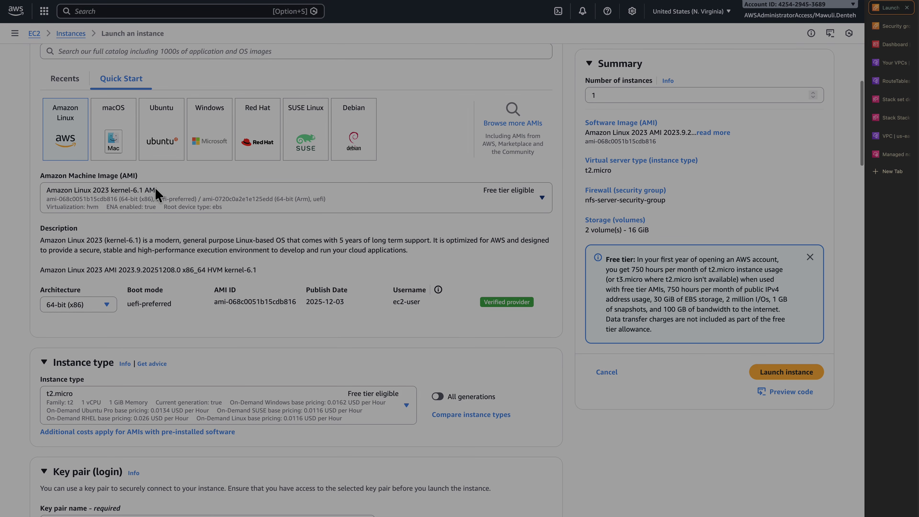
pyautogui.scroll(-1, 184, 287)
pyautogui.scroll(-5, 183, 287)
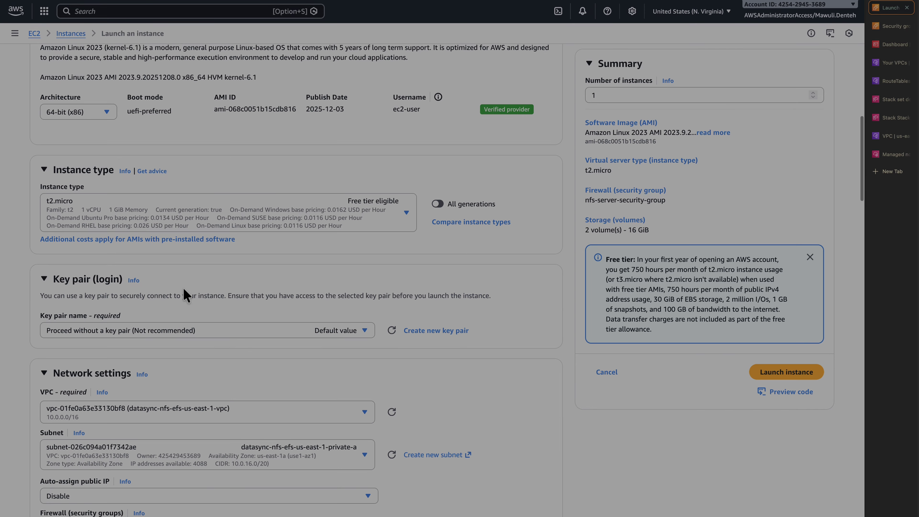
pyautogui.scroll(-4, 258, 230)
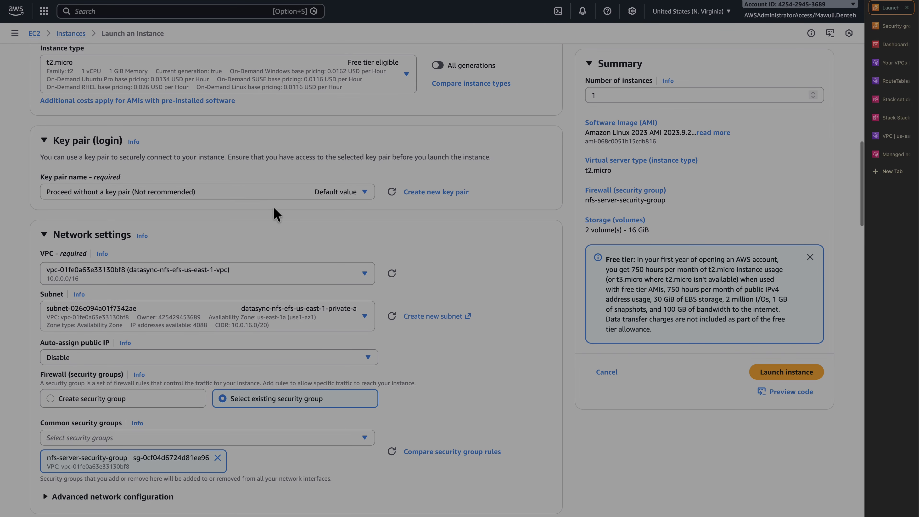
pyautogui.scroll(-3, 275, 213)
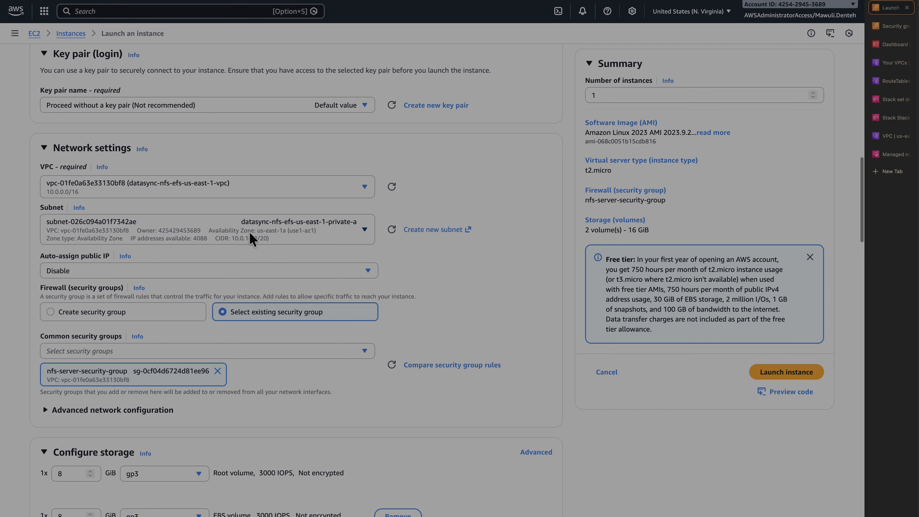
pyautogui.scroll(-6, 263, 343)
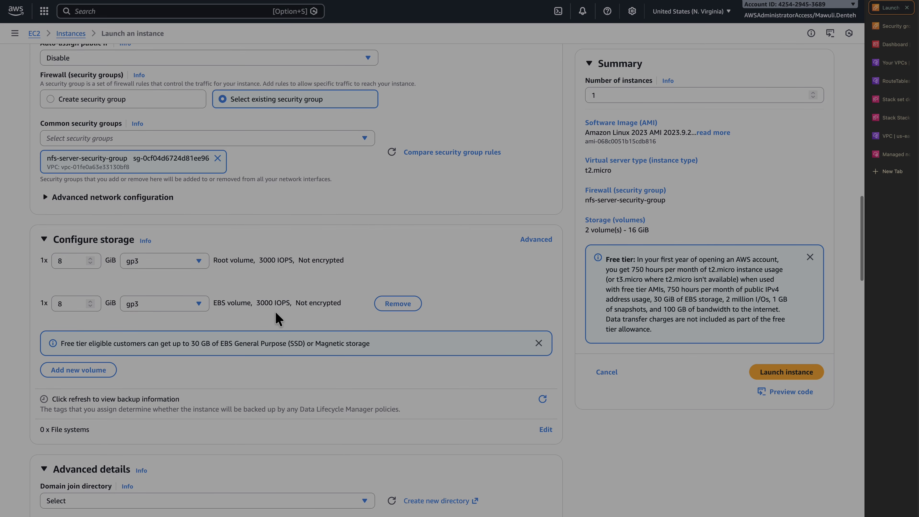
pyautogui.scroll(-7, 276, 313)
pyautogui.scroll(-20, 276, 314)
pyautogui.scroll(-15, 275, 311)
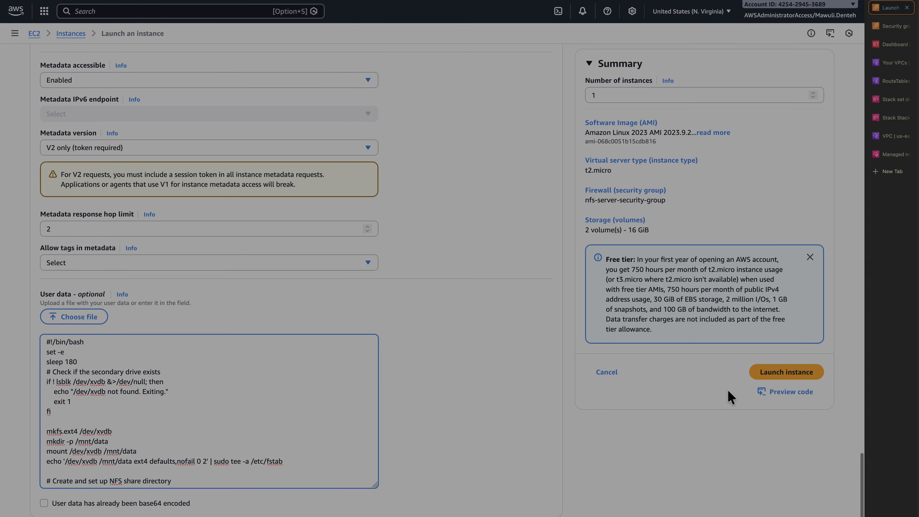
# Launch the nfs-server instance and open the list of all instances
pyautogui.click(774, 376)
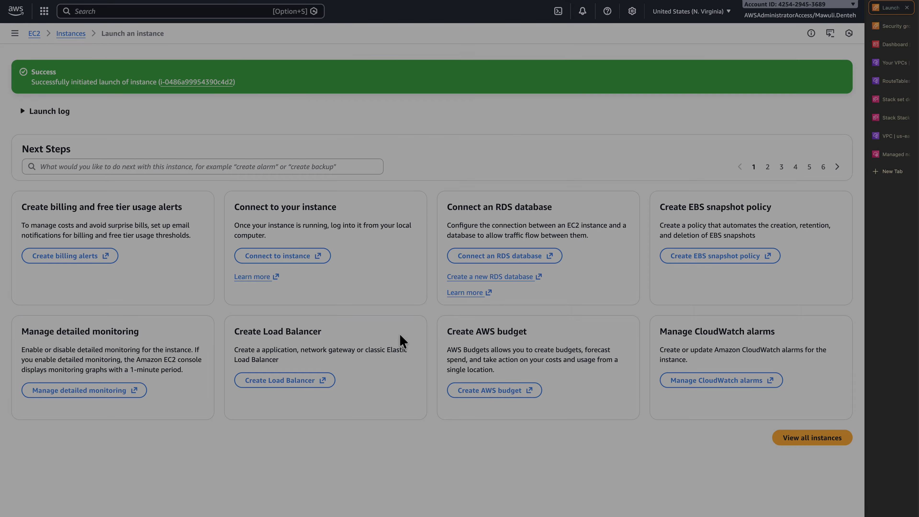
pyautogui.click(814, 436)
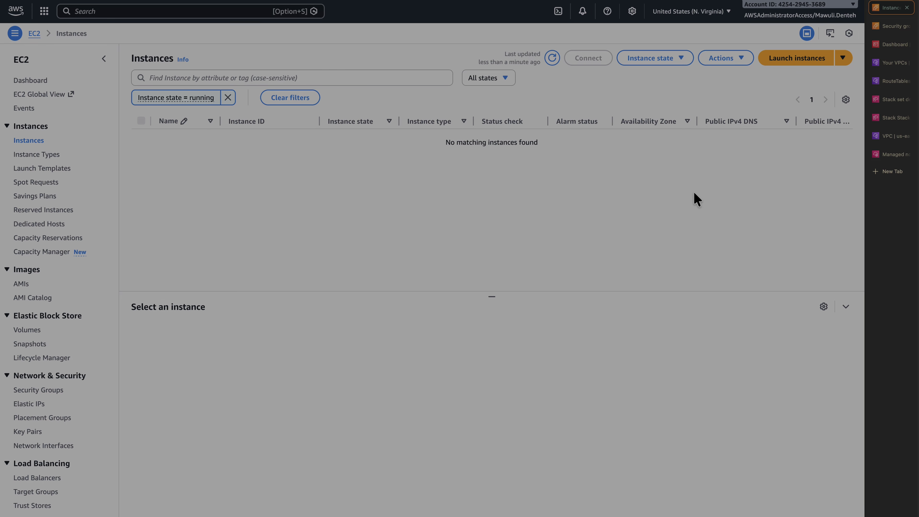
# Filter the instance list to running instances and refresh it to check on the nfs-server instance
pyautogui.click(505, 74)
pyautogui.click(490, 109)
pyautogui.click(551, 60)
pyautogui.click(552, 59)
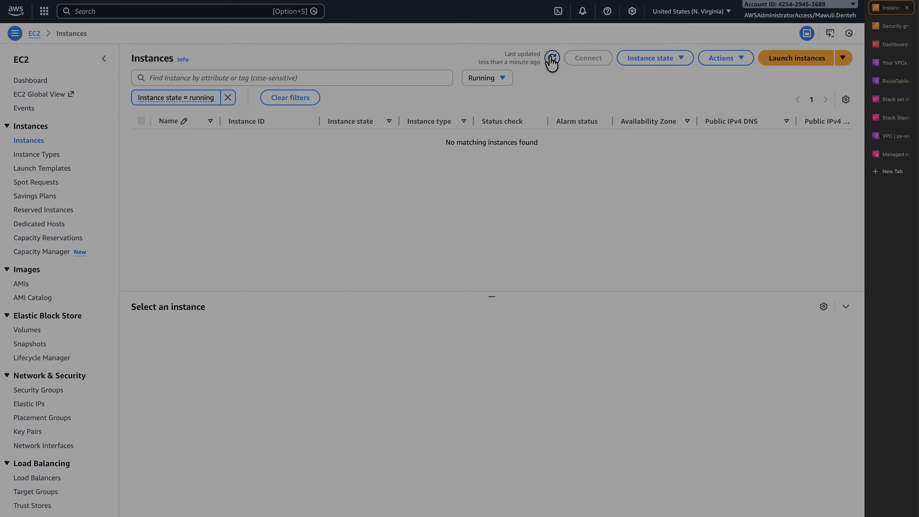
pyautogui.click(552, 59)
pyautogui.click(552, 59)
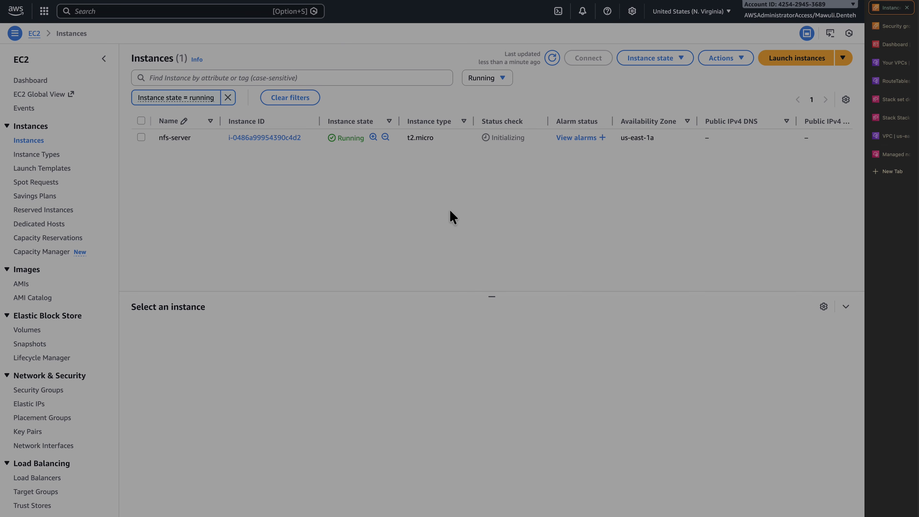
# Switch to the Oregon console and examine the DataSyncBlog-PRIVATE-white.png architecture diagram for the NFS client's placement
pyautogui.hotkey('ctrl', 'Right')
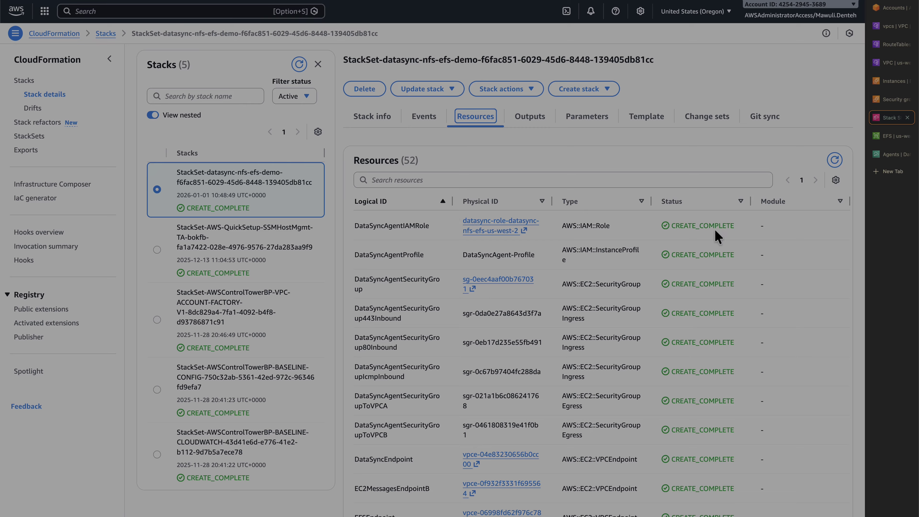
pyautogui.press('super+Tab')
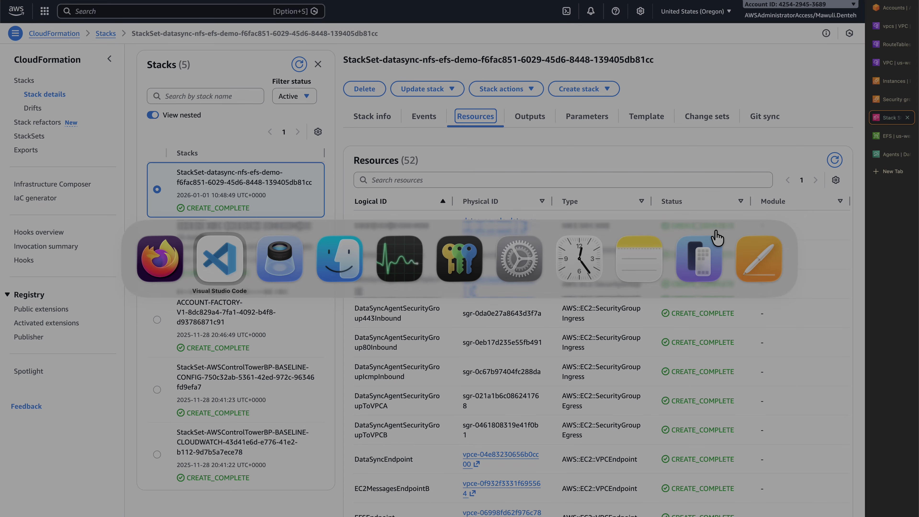
pyautogui.press('super+Tab')
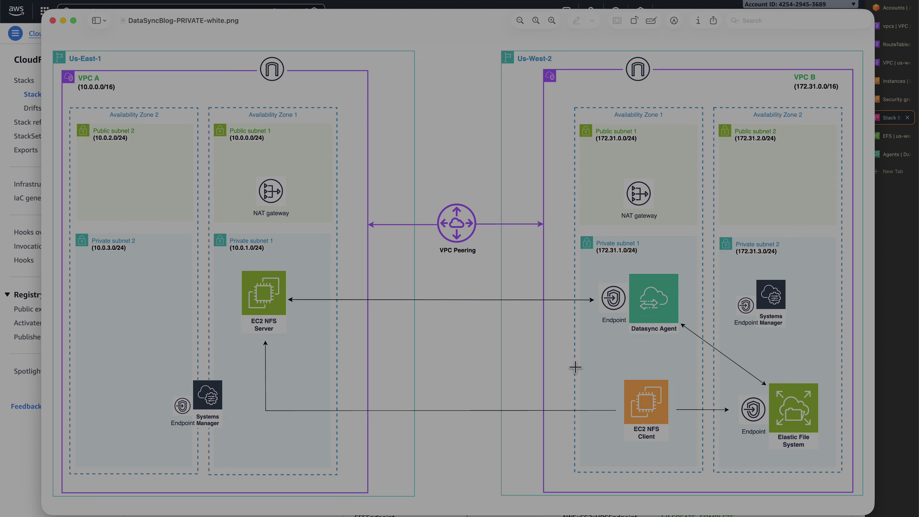
# Return to the EC2 console in Oregon, start a new instance launch and name the instance nfs-client
pyautogui.press('super+Tab')
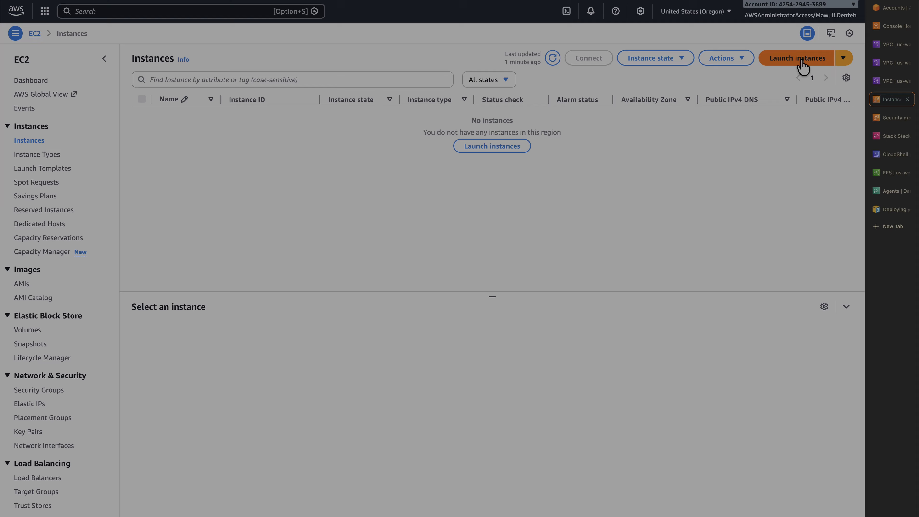
pyautogui.click(799, 59)
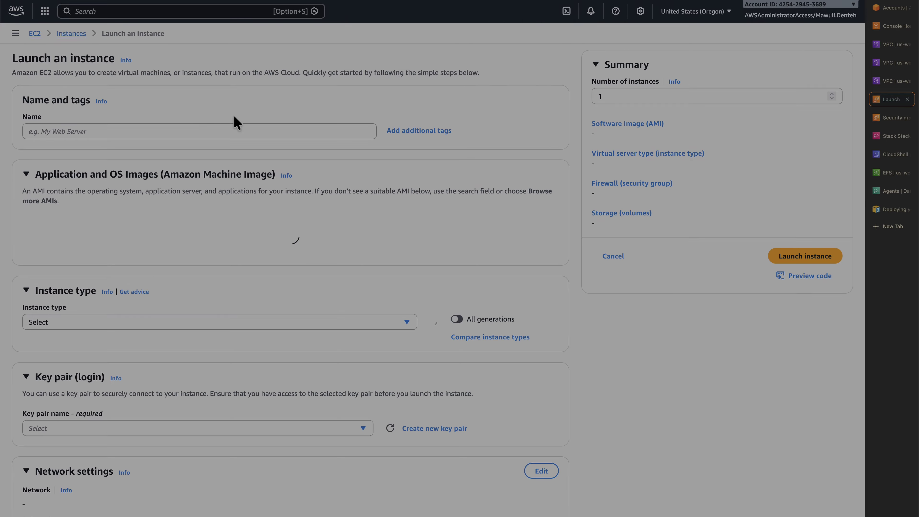
pyautogui.write('n')
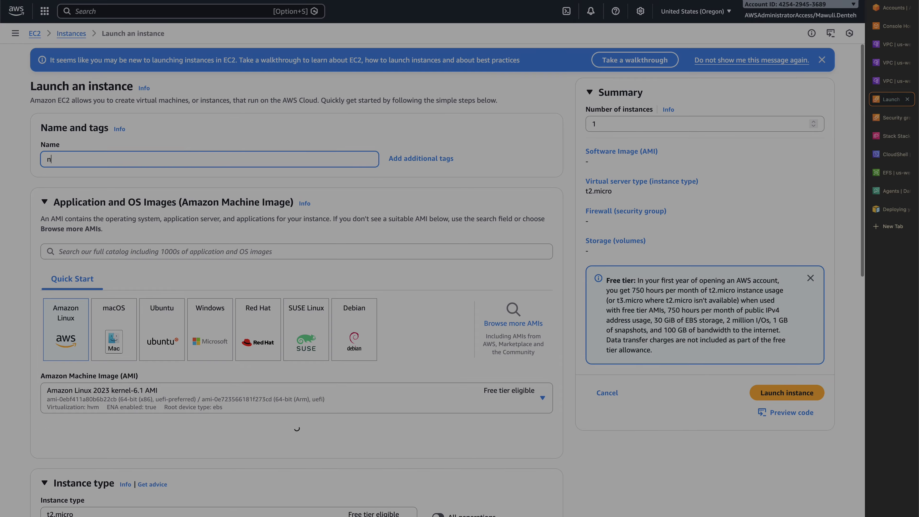
pyautogui.write('fs-client')
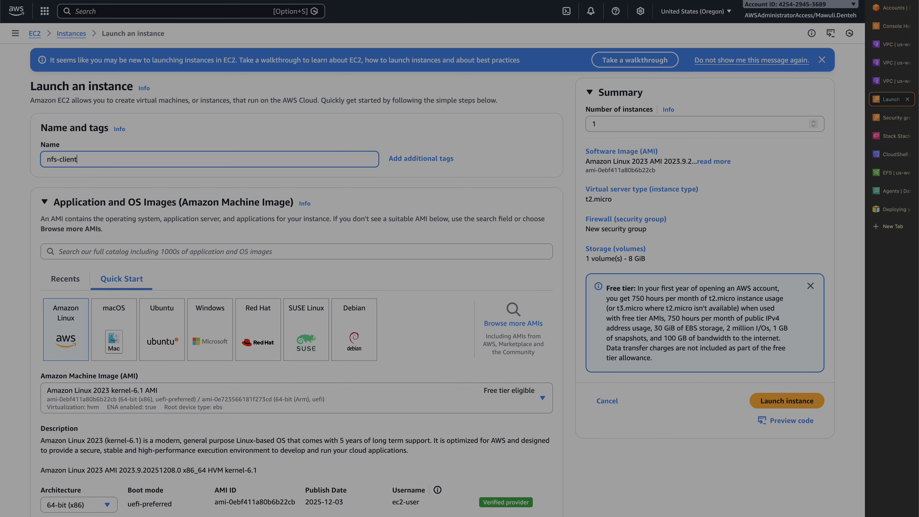
# Set the nfs-client instance to proceed without a key pair
pyautogui.scroll(-5, 233, 281)
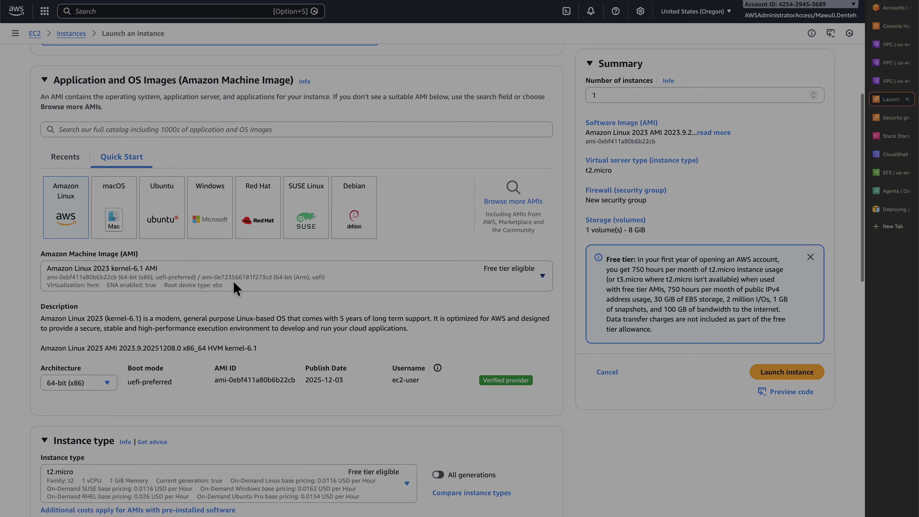
pyautogui.scroll(-6, 234, 283)
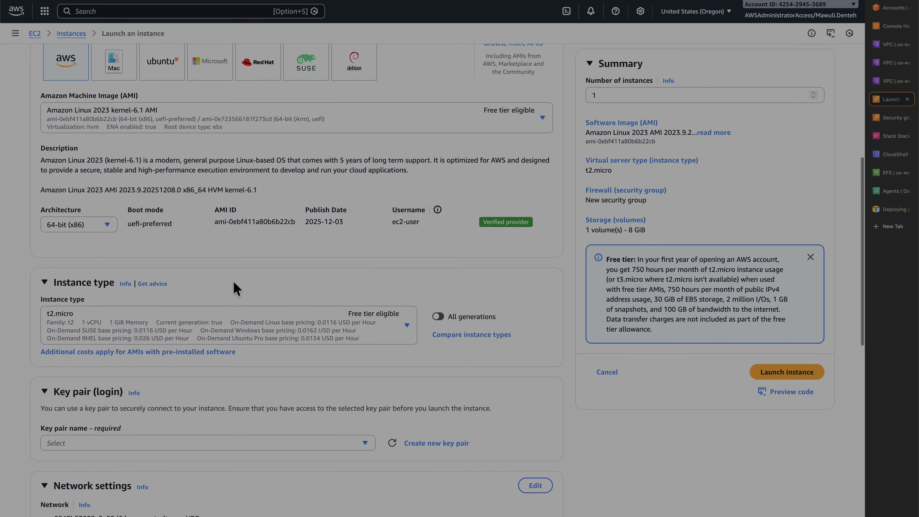
pyautogui.scroll(-5, 234, 282)
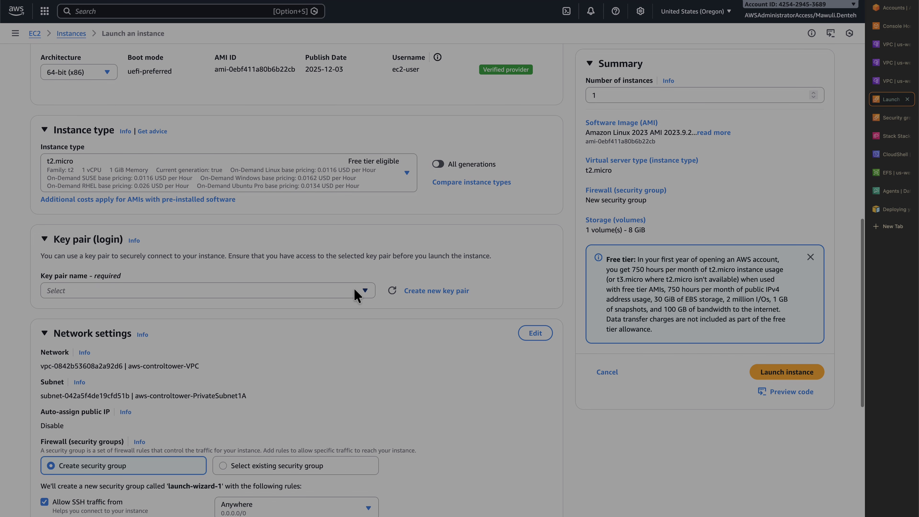
pyautogui.click(360, 286)
pyautogui.click(275, 319)
pyautogui.scroll(-2, 476, 348)
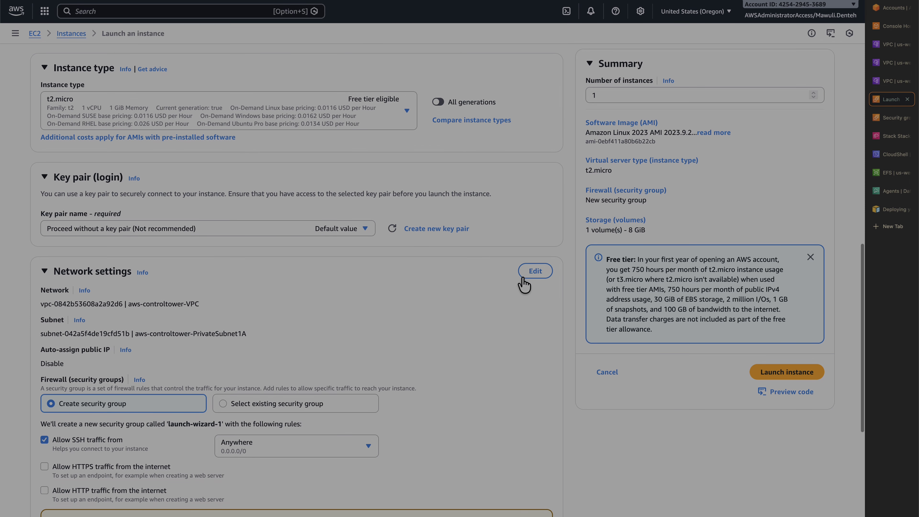
# Place the nfs-client instance in the datasync-nfs-efs-us-west-2-vpc network and its datasync-nfs-efs-us-west-2-private-a subnet
pyautogui.click(530, 272)
pyautogui.click(191, 310)
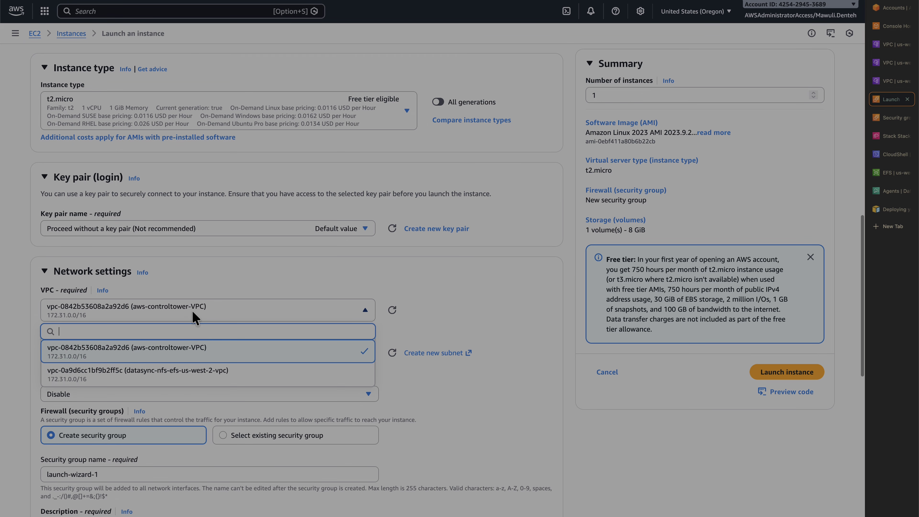
pyautogui.click(199, 378)
pyautogui.scroll(-3, 446, 286)
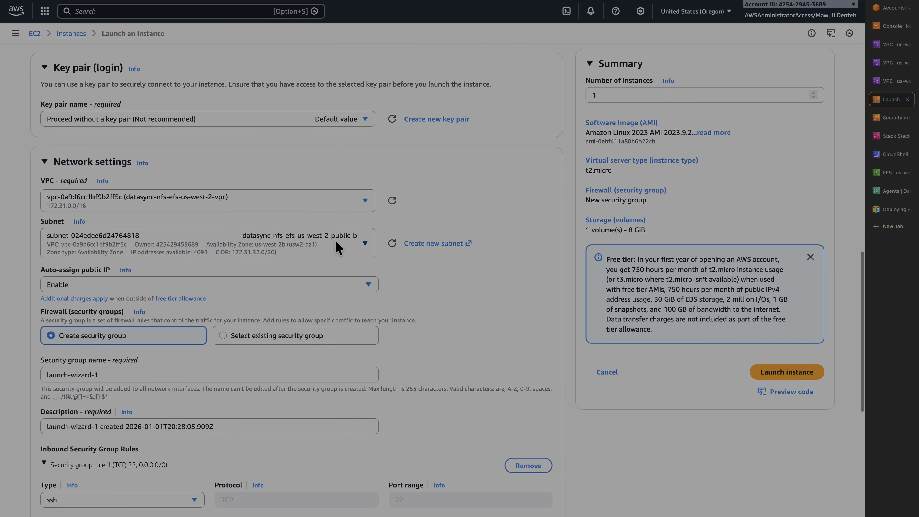
pyautogui.click(335, 240)
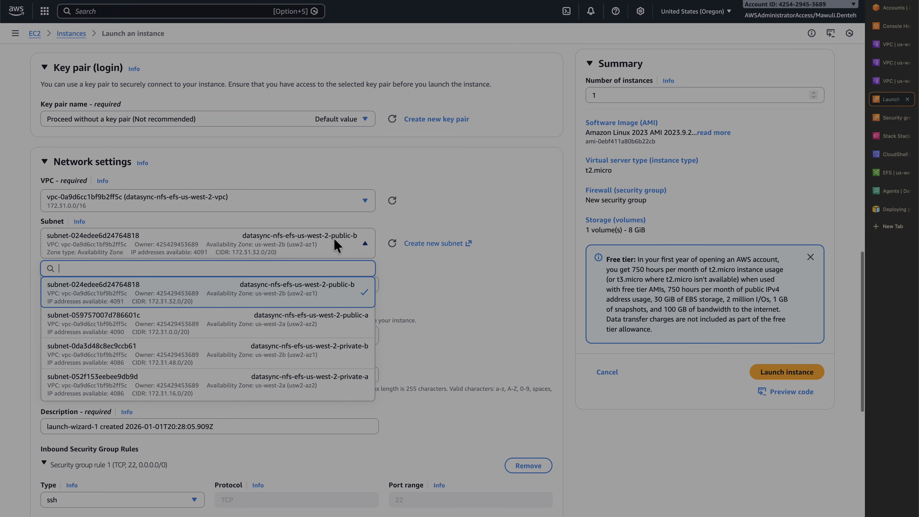
pyautogui.click(312, 385)
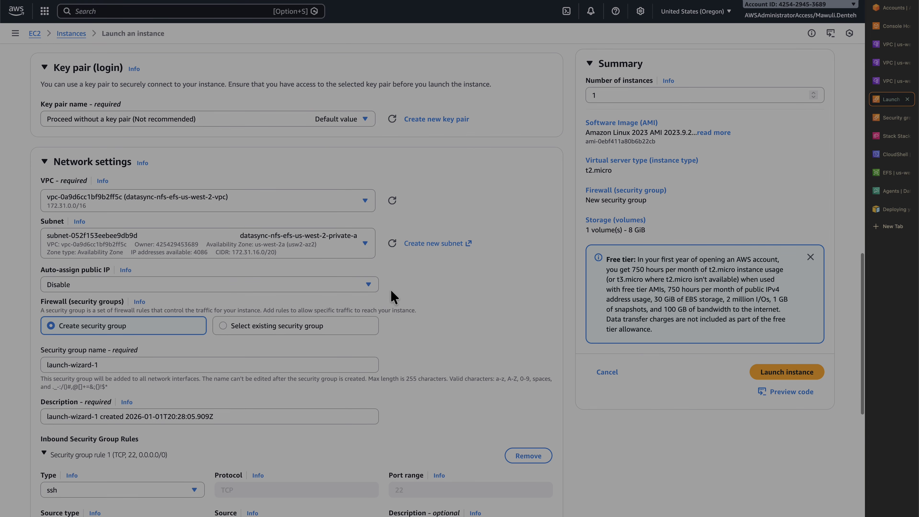
# Assign the existing nfs-client-security-group to the nfs-client instance
pyautogui.scroll(-2, 389, 290)
pyautogui.click(320, 248)
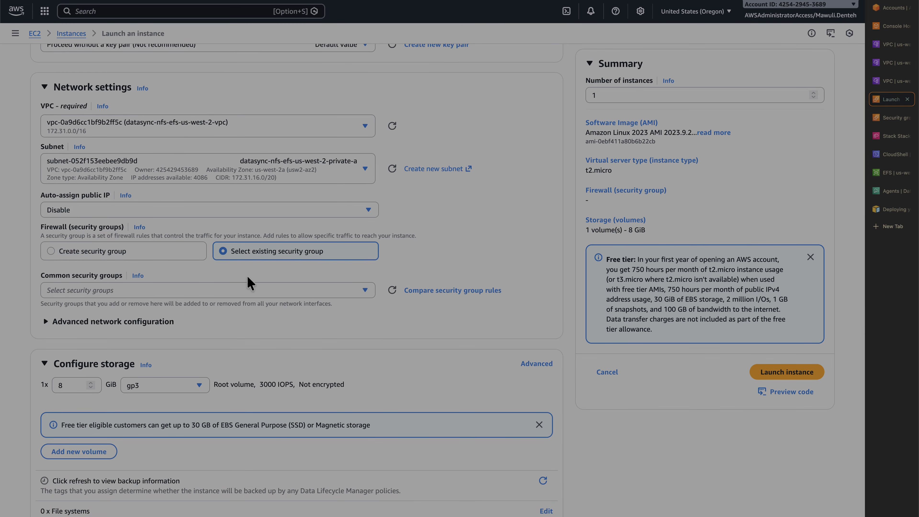
pyautogui.click(226, 290)
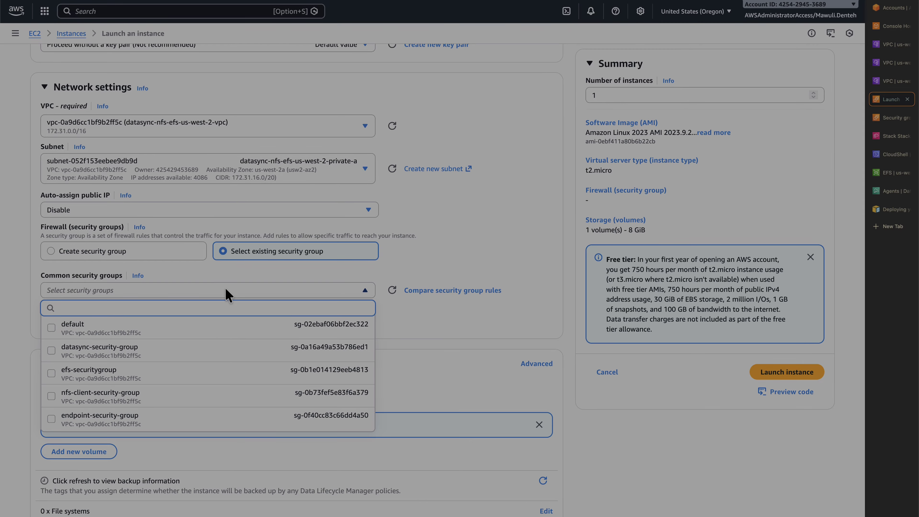
pyautogui.click(130, 402)
# Set the nfs-client's IAM instance profile to the SSMInstanceProfile-StackSet-datasync-nfs-efs-demo profile in the advanced details
pyautogui.scroll(-3, 375, 320)
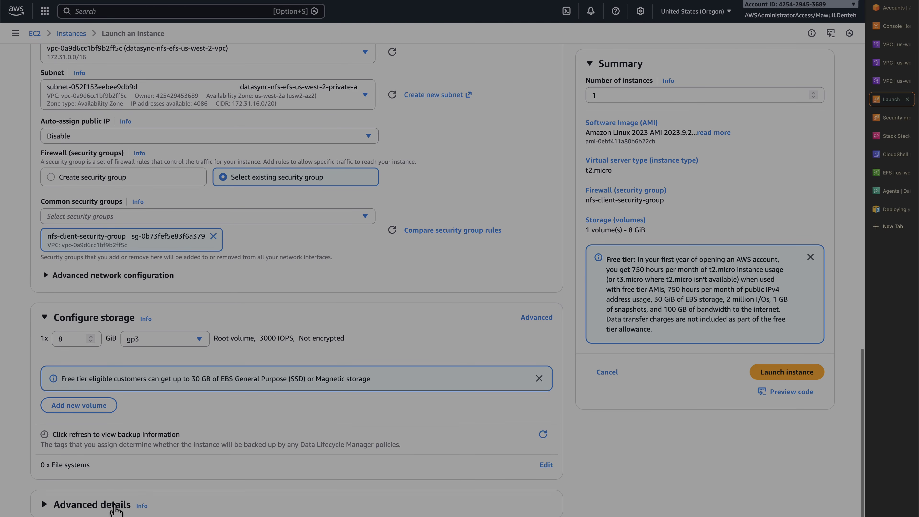
pyautogui.click(114, 506)
pyautogui.scroll(-10, 113, 507)
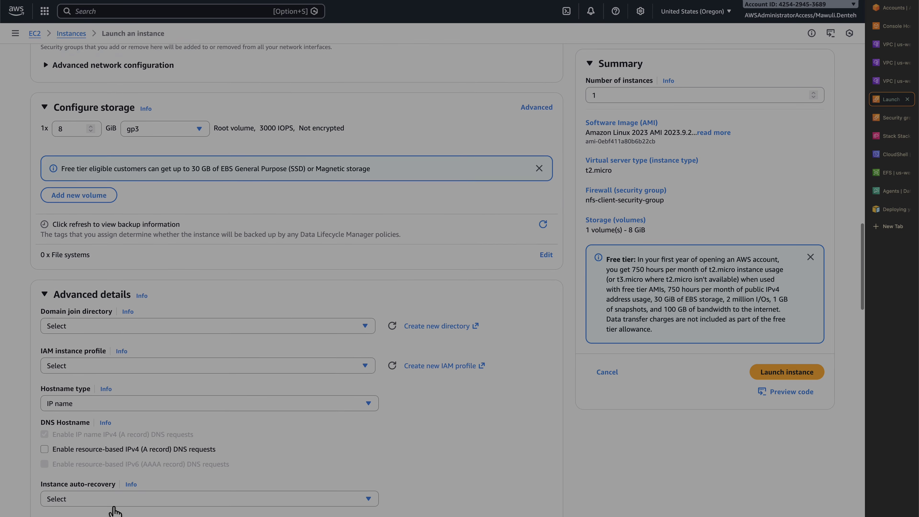
pyautogui.click(234, 284)
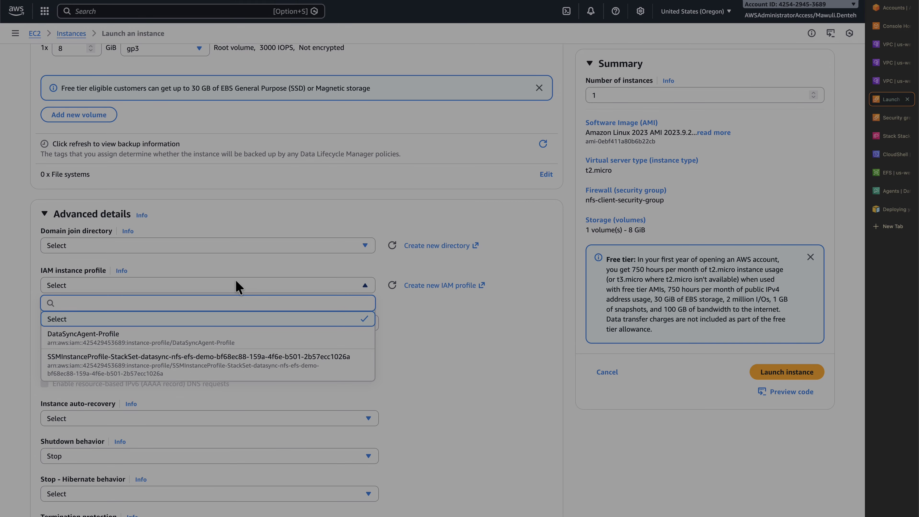
pyautogui.click(219, 360)
# Review the remaining launch settings, launch the nfs-client instance and show all instances
pyautogui.scroll(-8, 398, 391)
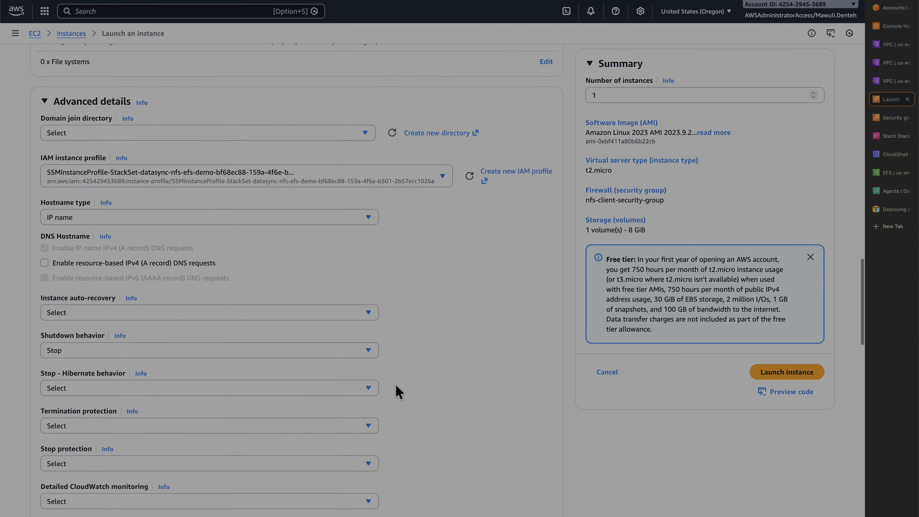
pyautogui.scroll(-20, 396, 387)
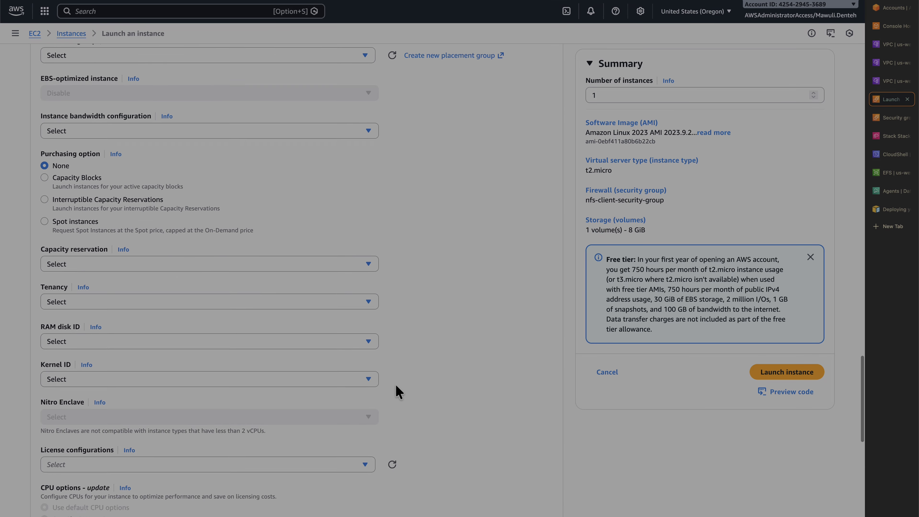
pyautogui.scroll(15, 398, 391)
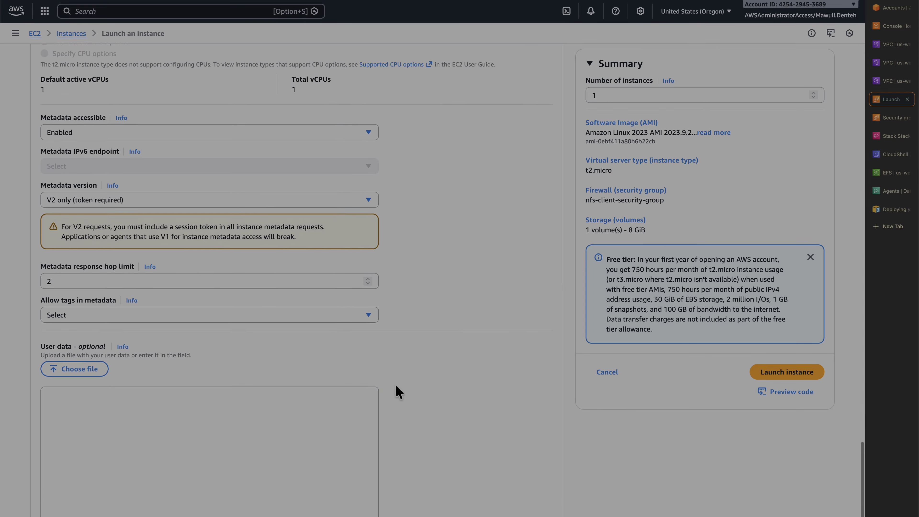
pyautogui.scroll(20, 398, 391)
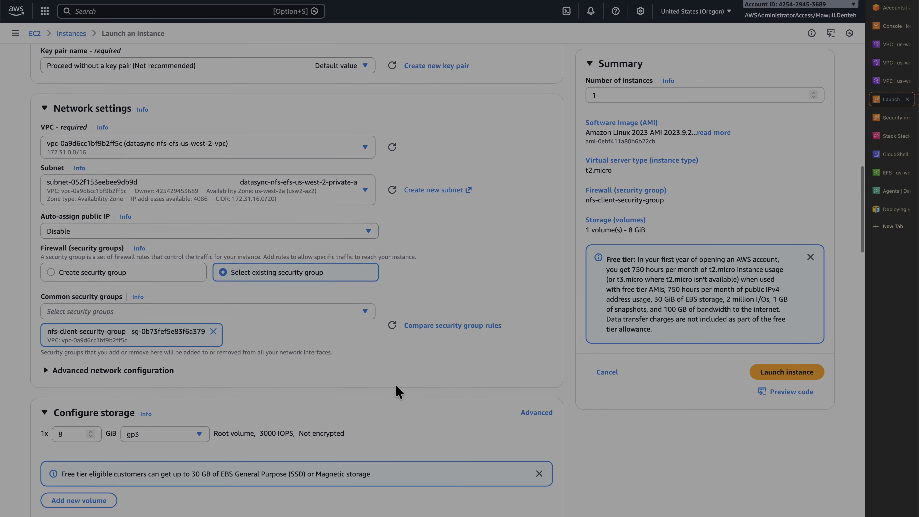
pyautogui.scroll(5, 398, 391)
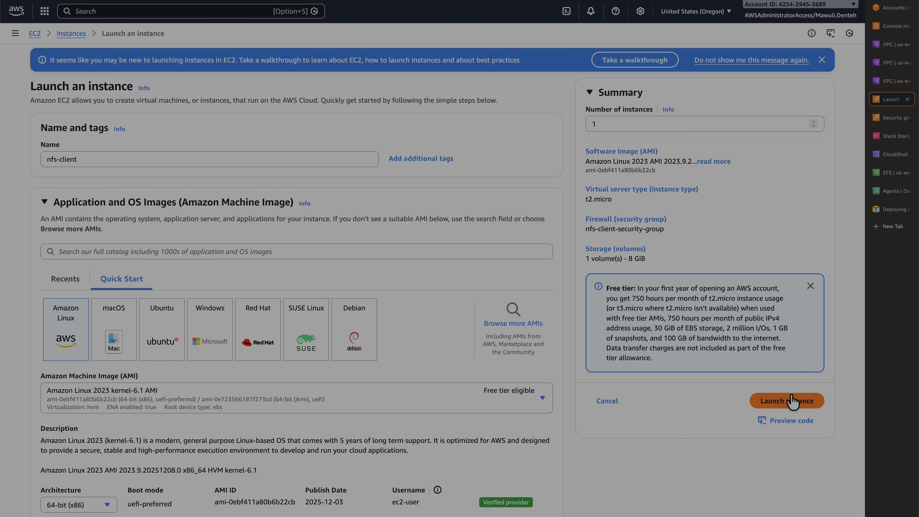
pyautogui.click(798, 401)
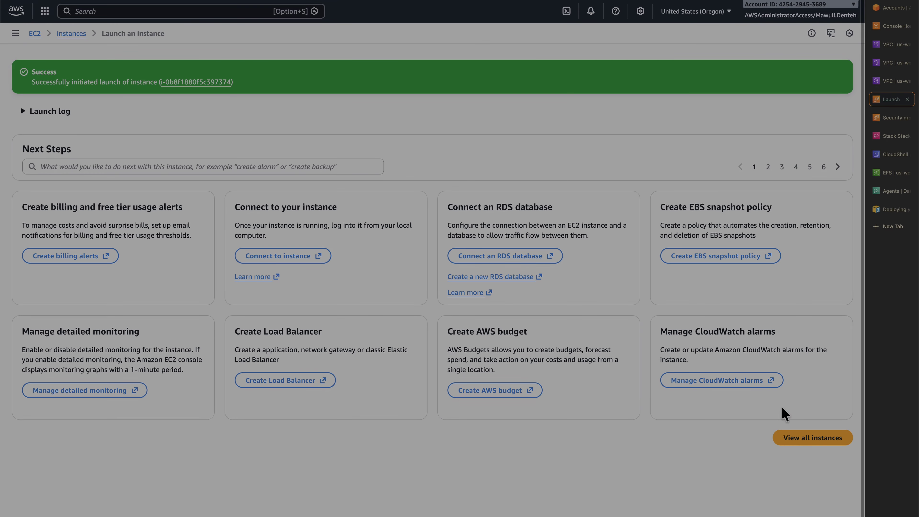
pyautogui.click(799, 444)
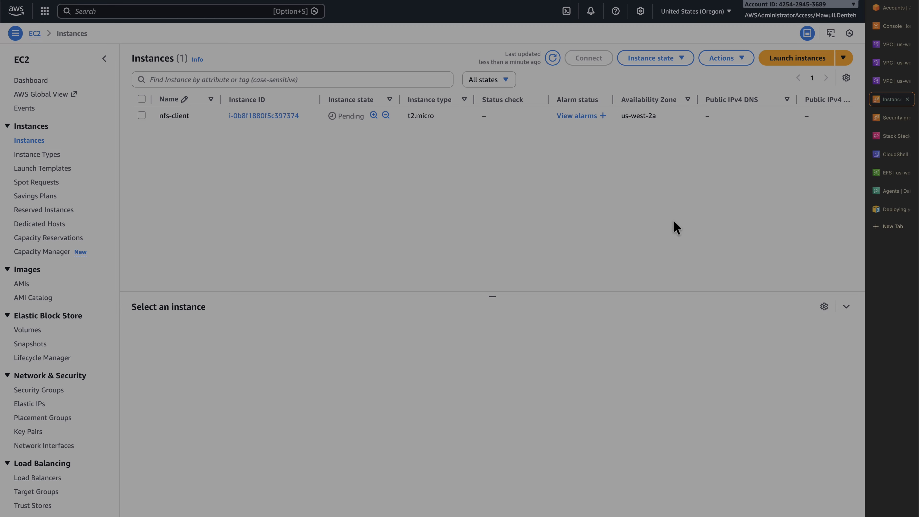
# Examine the DataSync guide's EC2 agent deployment section for the AMI lookup command and the launch URL format
pyautogui.click(894, 209)
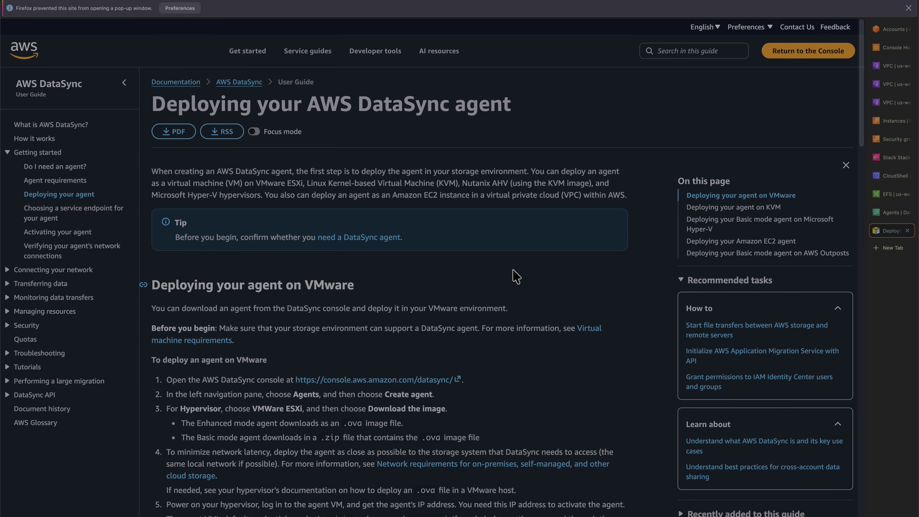
pyautogui.scroll(-10, 516, 277)
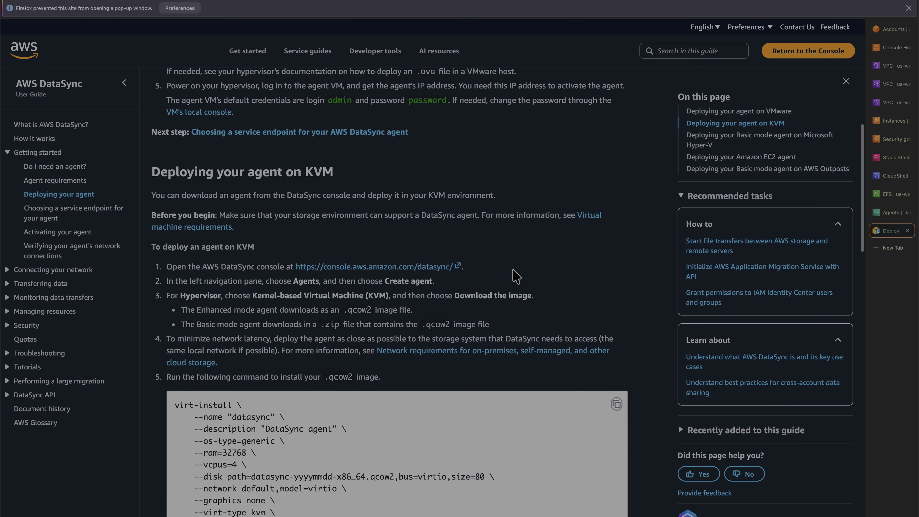
pyautogui.scroll(-2, 516, 277)
pyautogui.scroll(-20, 516, 277)
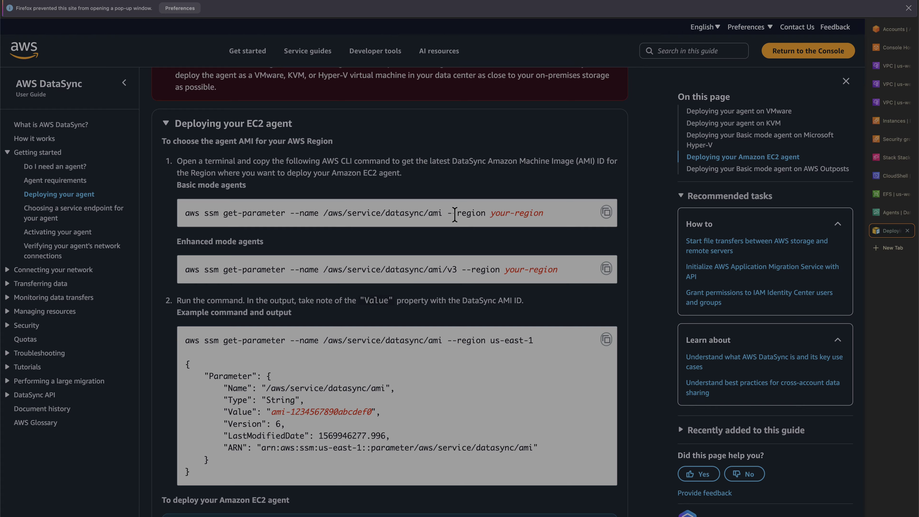
pyautogui.scroll(-7, 455, 213)
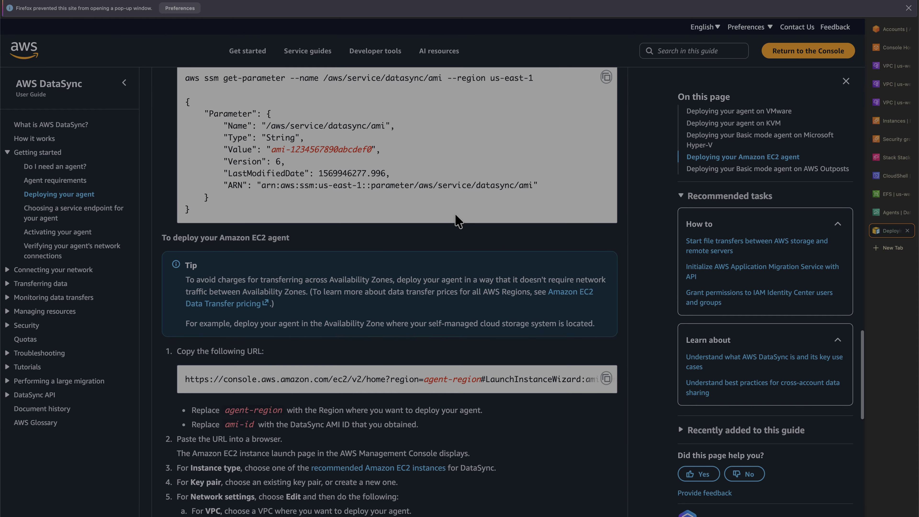
pyautogui.scroll(-5, 457, 220)
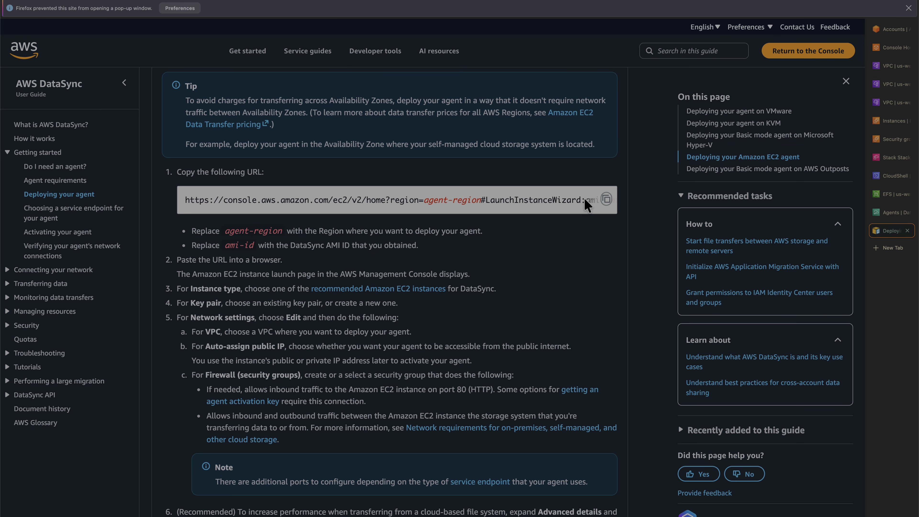
pyautogui.scroll(17, 586, 205)
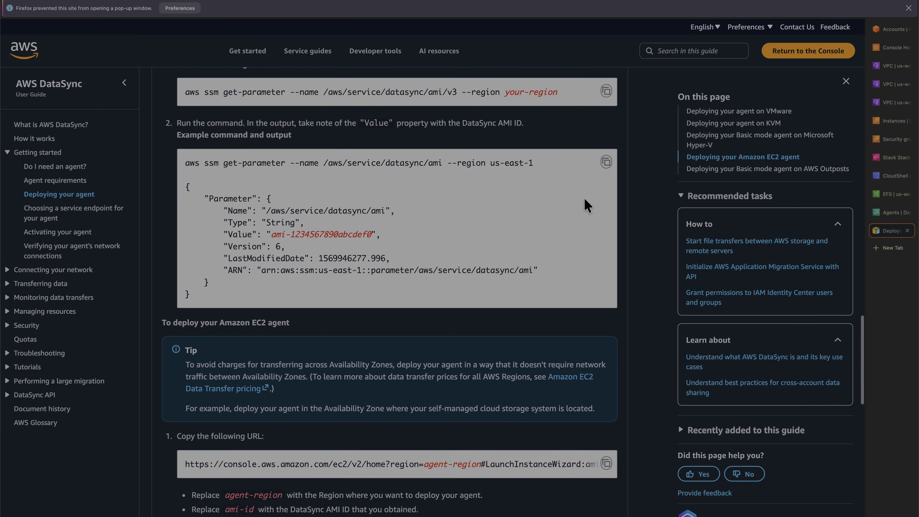
# Run aws ssm get-parameter --name /aws/service/datasync/ami --region us-west-2 in CloudShell and select the AMI ID in its output
pyautogui.click(896, 176)
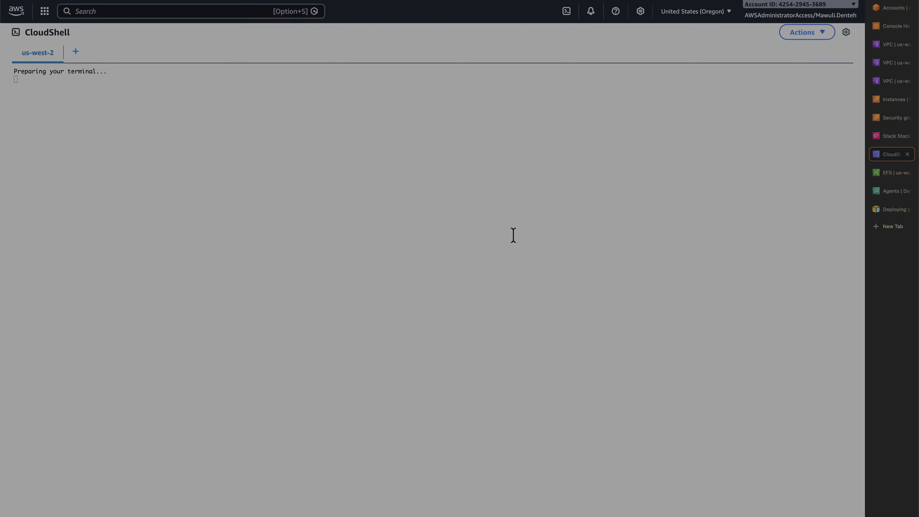
pyautogui.write('aws ssm get-parameter --name /aws/service/datasync/ami --region your-region')
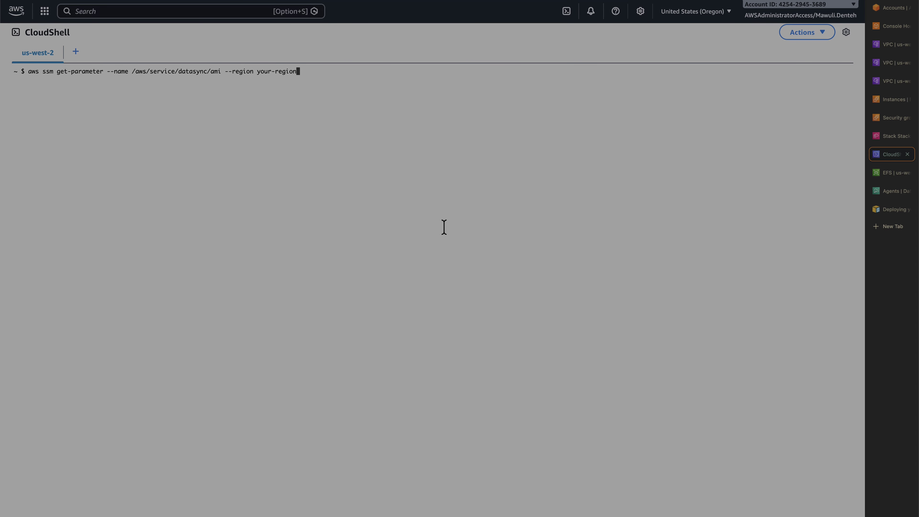
pyautogui.press('BackSpace')
pyautogui.press('BackSpace')
pyautogui.press('BackSpace')
pyautogui.press('BackSpace')
pyautogui.press('BackSpace')
pyautogui.press('BackSpace')
pyautogui.press('BackSpace')
pyautogui.press('BackSpace')
pyautogui.press('BackSpace')
pyautogui.press('BackSpace')
pyautogui.press('BackSpace')
pyautogui.press('BackSpace')
pyautogui.write('us-west-2')
pyautogui.press('Return')
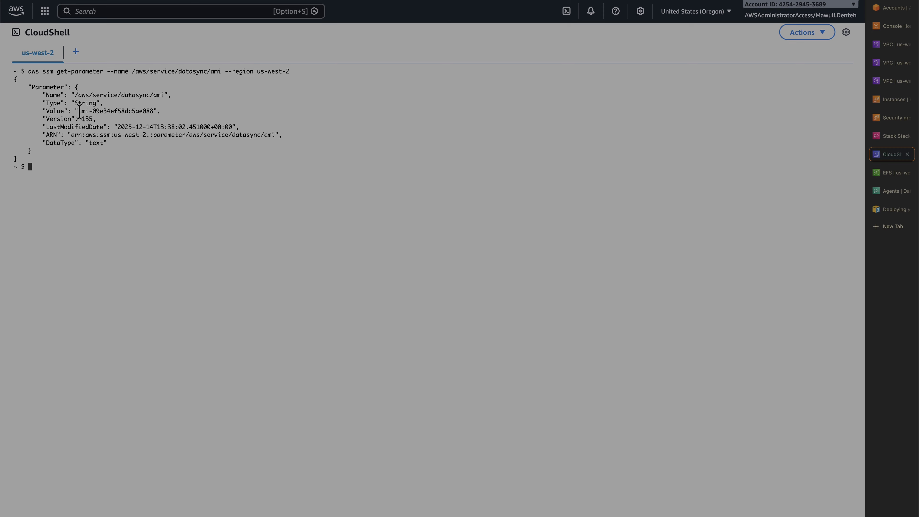
pyautogui.moveTo(79, 111); pyautogui.dragTo(154, 111)
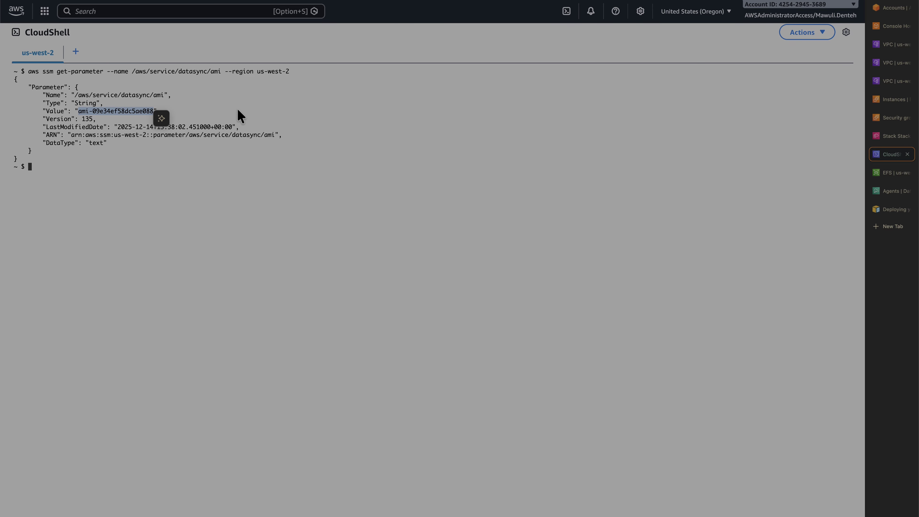
# Switch to Visual Studio Code, open notes.sh and copy the us-west-2 LaunchInstanceWizard URL containing the DataSync AMI ID
pyautogui.press('super+Tab')
pyautogui.press('super+Tab')
pyautogui.press('super+Tab')
pyautogui.press('super+Tab')
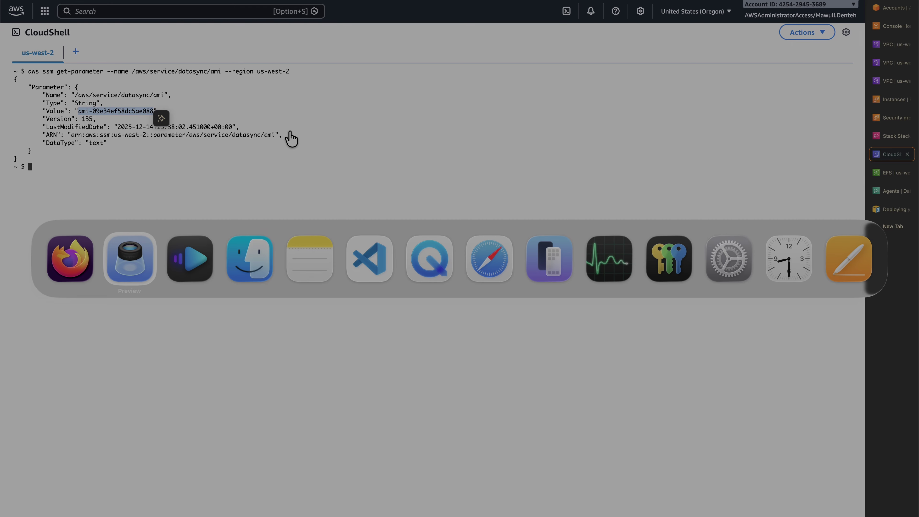
pyautogui.press('super+Tab')
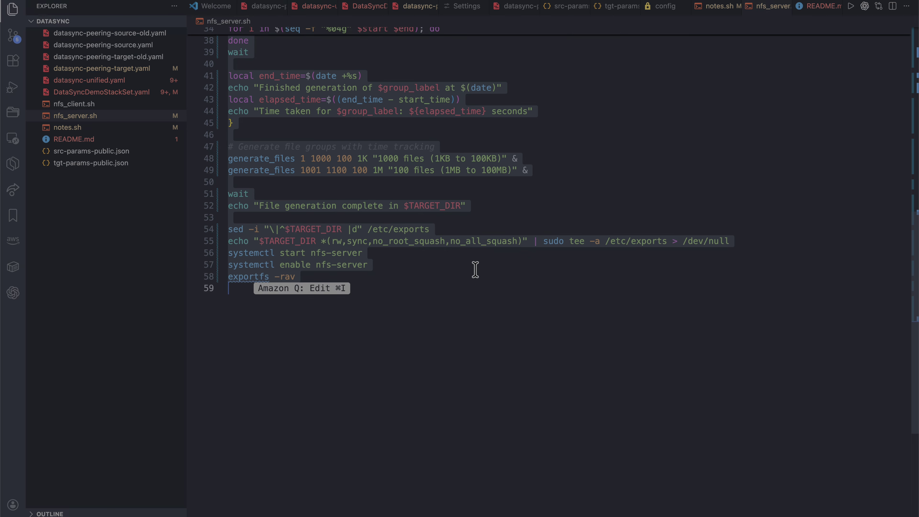
pyautogui.click(77, 128)
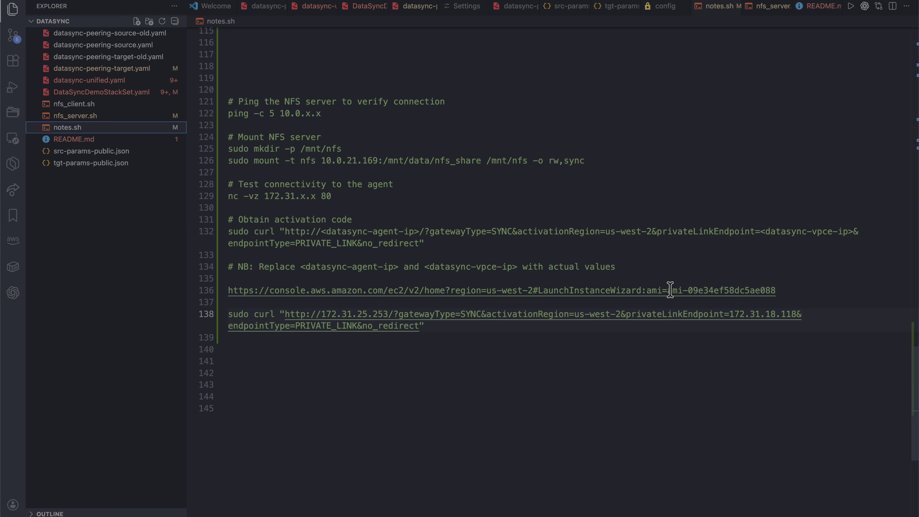
pyautogui.click(785, 291)
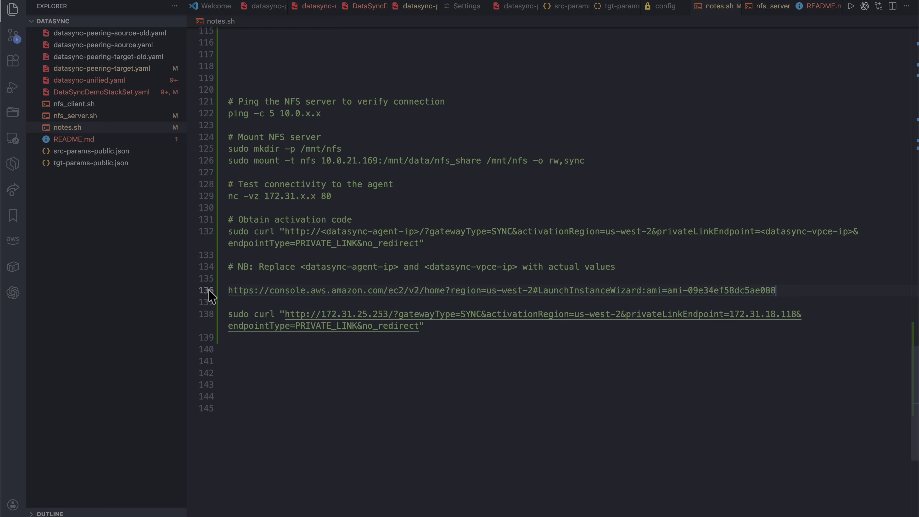
pyautogui.click(360, 276)
pyautogui.moveTo(360, 276); pyautogui.dragTo(797, 291)
pyautogui.press('super+c')
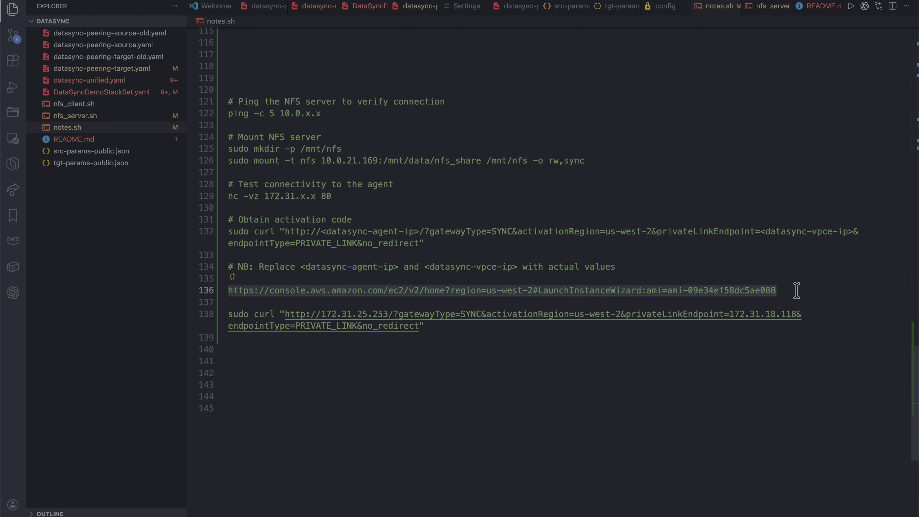
# Return to Firefox and open the copied LaunchInstanceWizard URL for ami-09e34ef58dc5ae088 in a new tab
pyautogui.press('super+Tab')
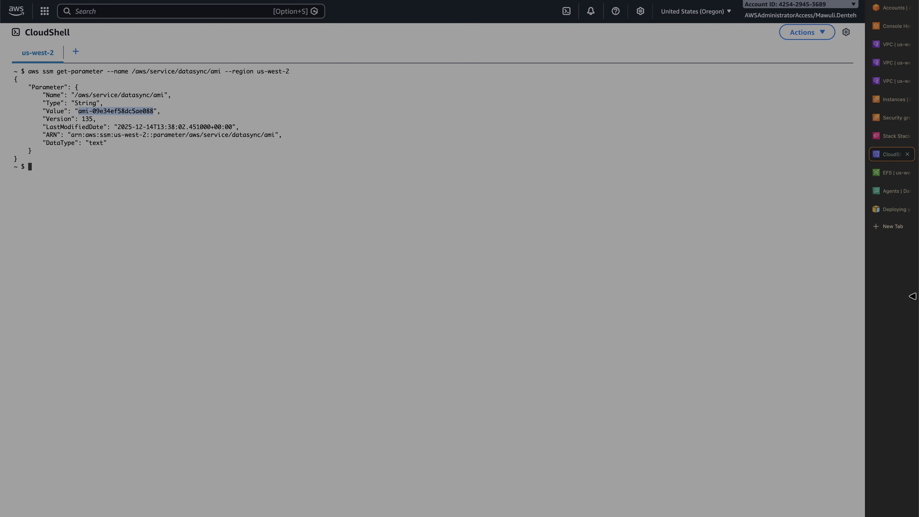
pyautogui.click(890, 228)
pyautogui.press('super+v')
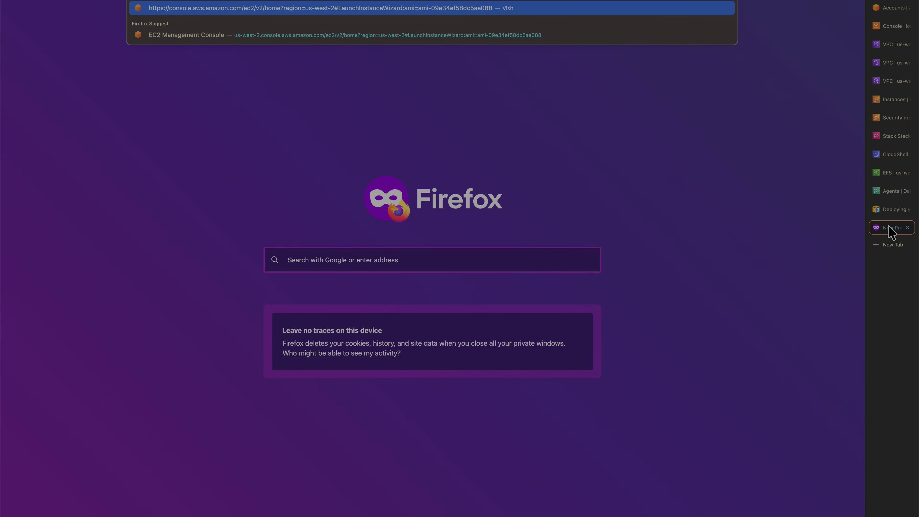
pyautogui.press('Return')
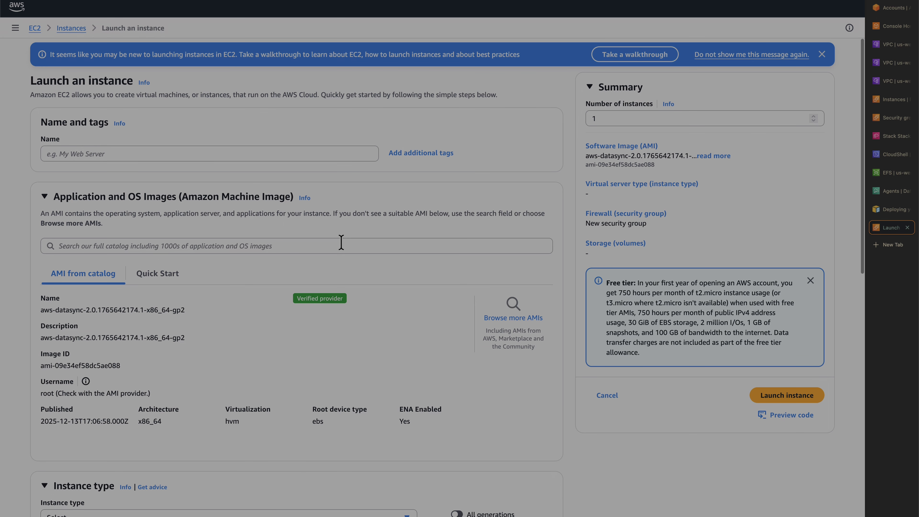
# Name the new instance datasync-agent
pyautogui.click(190, 152)
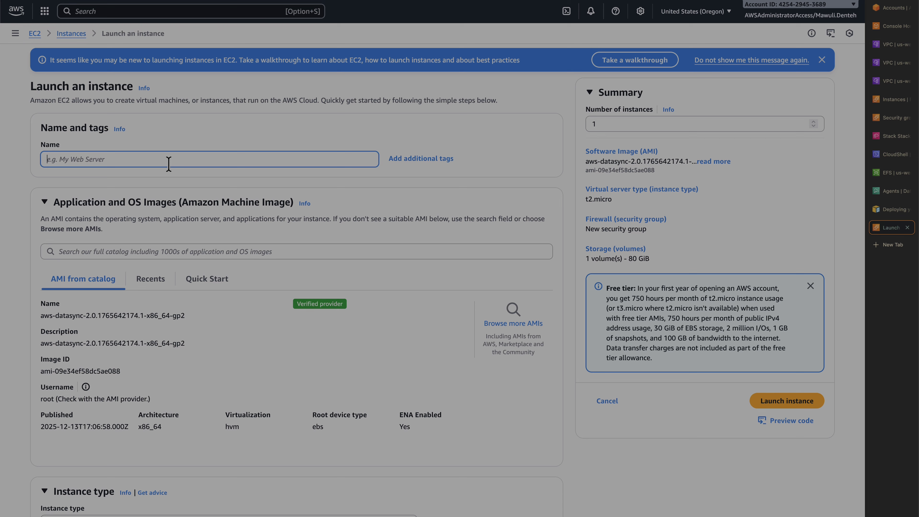
pyautogui.write('d')
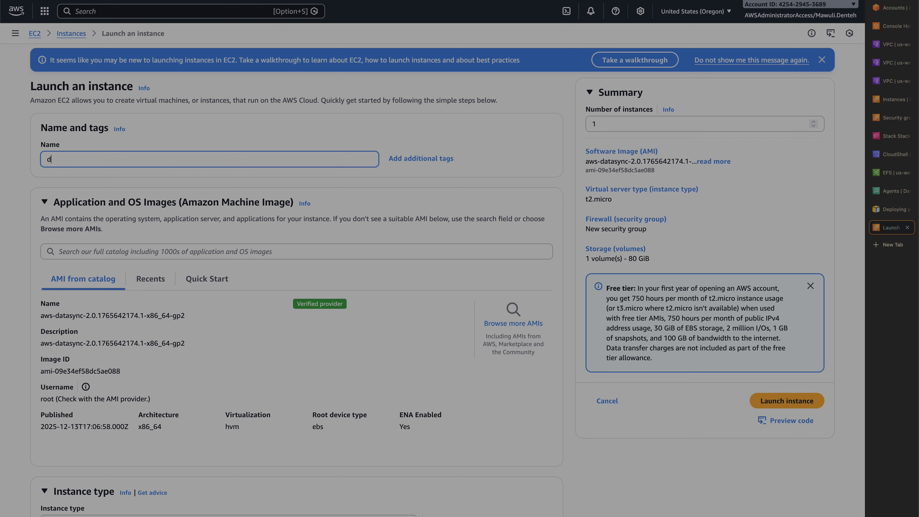
pyautogui.write('atasync-agent')
# Set the instance type to t3.medium and choose to proceed without a key pair
pyautogui.scroll(-10, 290, 263)
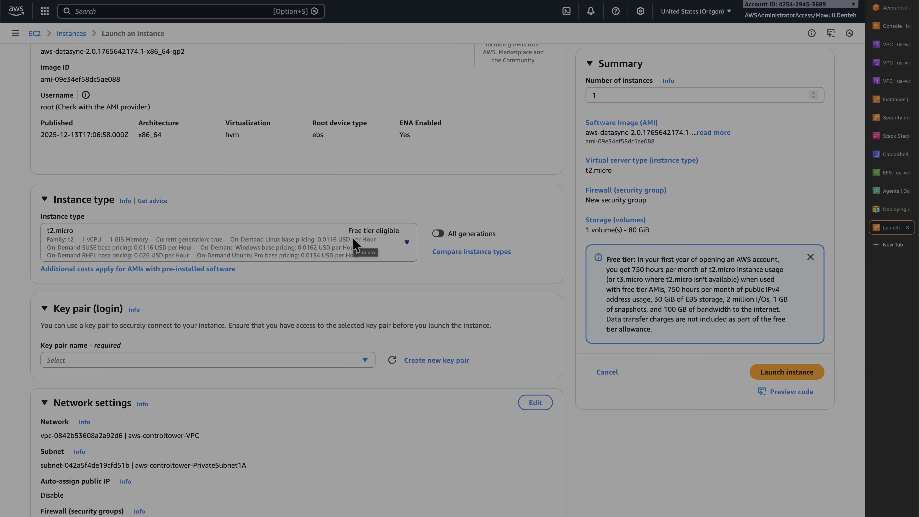
pyautogui.click(356, 246)
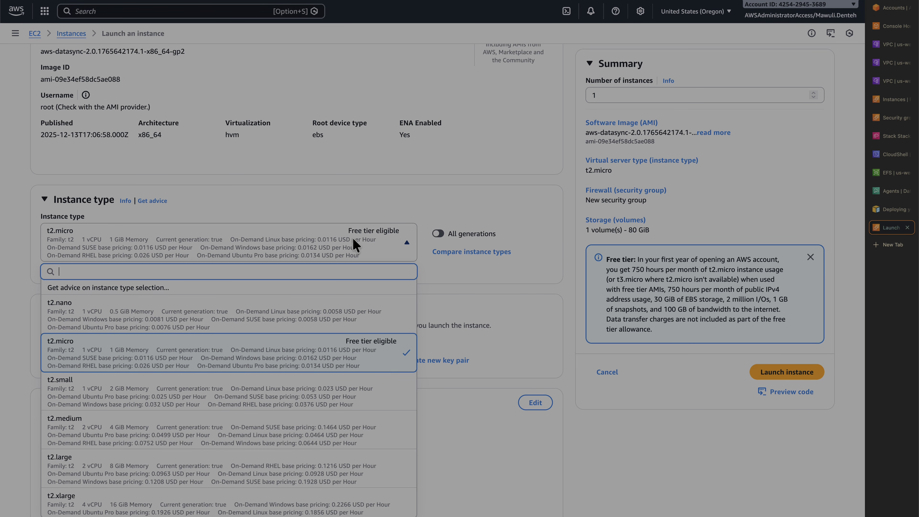
pyautogui.write('t3')
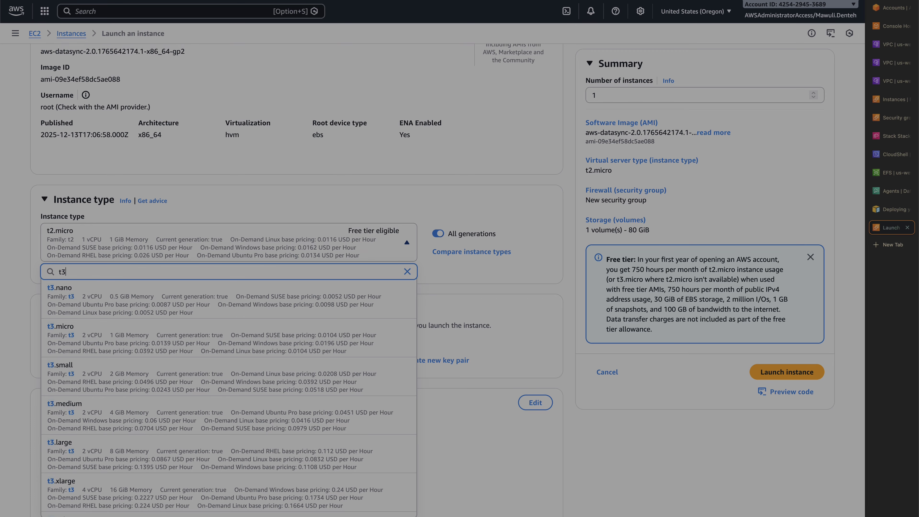
pyautogui.write('.me')
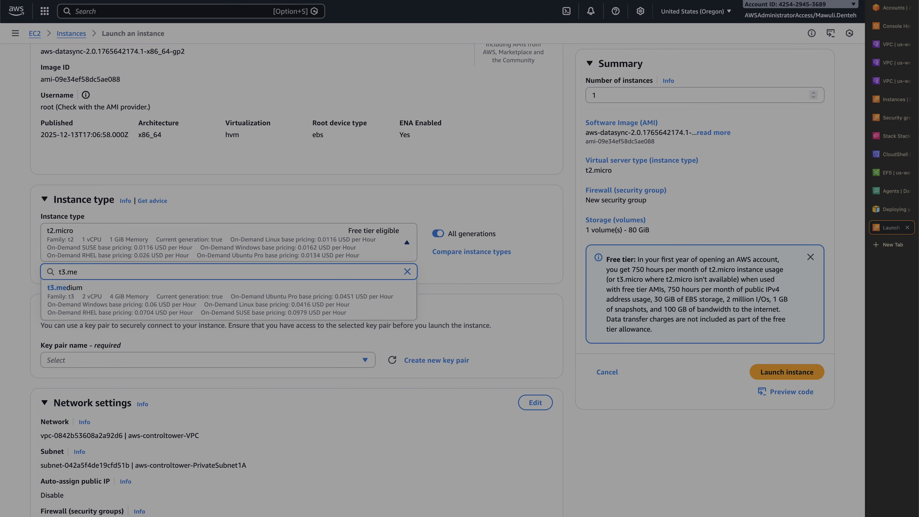
pyautogui.click(272, 306)
pyautogui.click(366, 366)
pyautogui.click(307, 402)
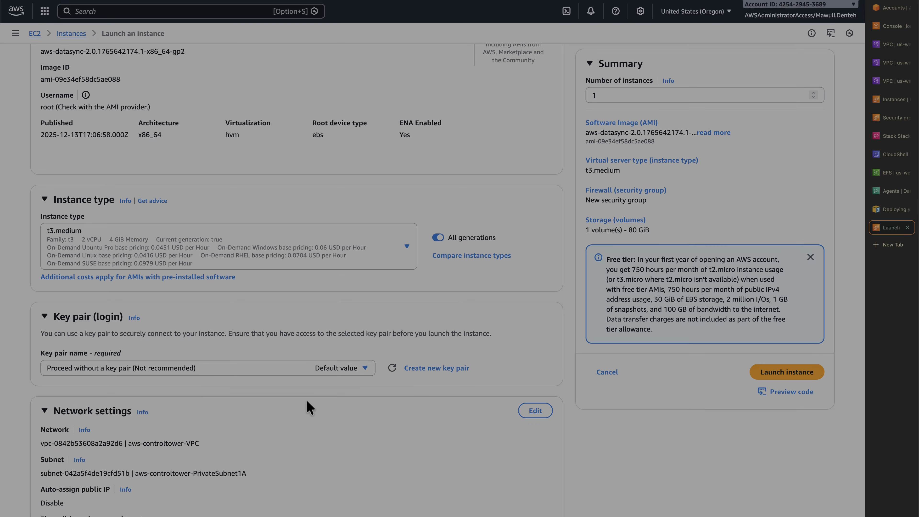
# Edit the network settings to use the datasync-nfs-efs-us-west-2-vpc VPC and the datasync-nfs-efs-us-west-2-private-a subnet
pyautogui.scroll(-3, 369, 421)
pyautogui.scroll(-4, 369, 421)
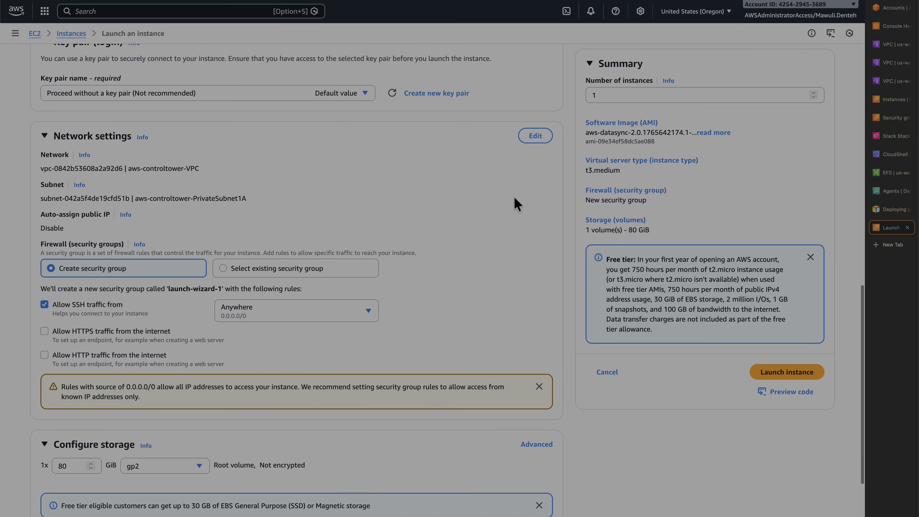
pyautogui.click(537, 139)
pyautogui.click(311, 174)
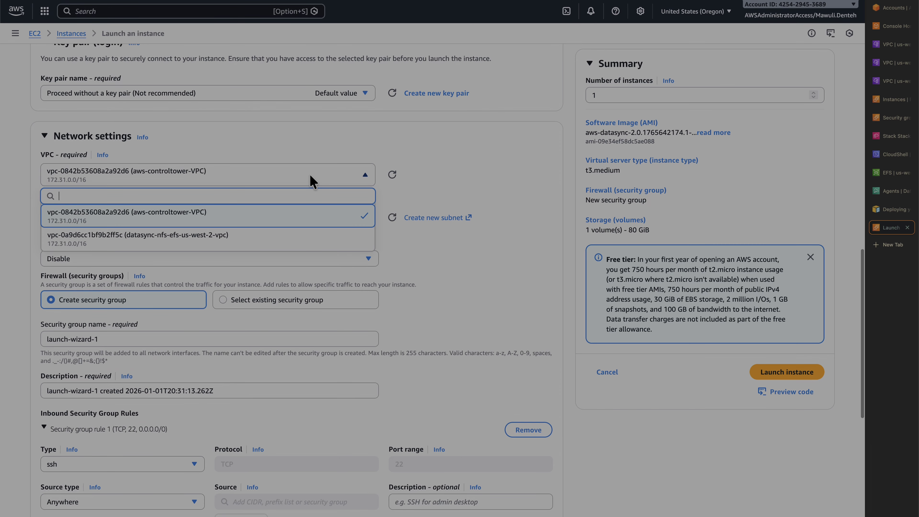
pyautogui.click(290, 242)
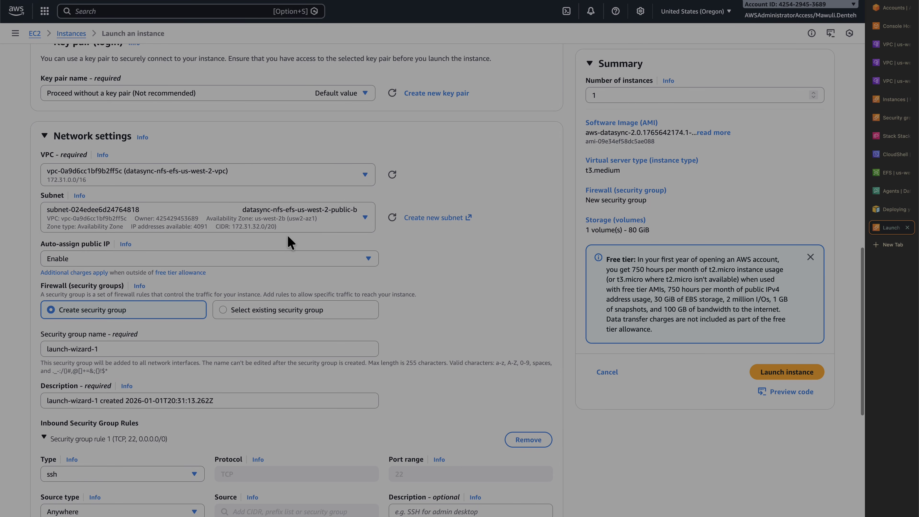
pyautogui.click(337, 217)
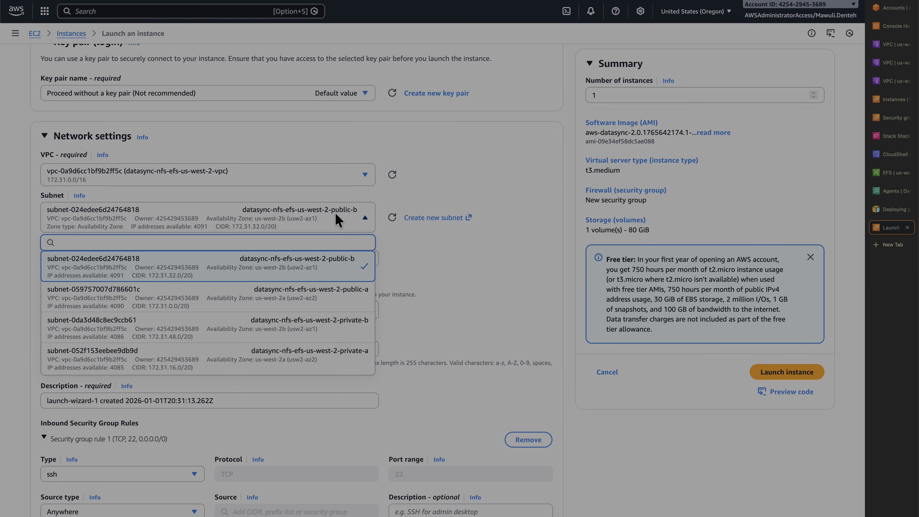
pyautogui.click(307, 359)
# Assign the existing datasync-security-group and set the root volume type to General purpose SSD (gp3)
pyautogui.click(282, 300)
pyautogui.click(275, 339)
pyautogui.click(181, 380)
pyautogui.scroll(-3, 253, 343)
pyautogui.click(196, 341)
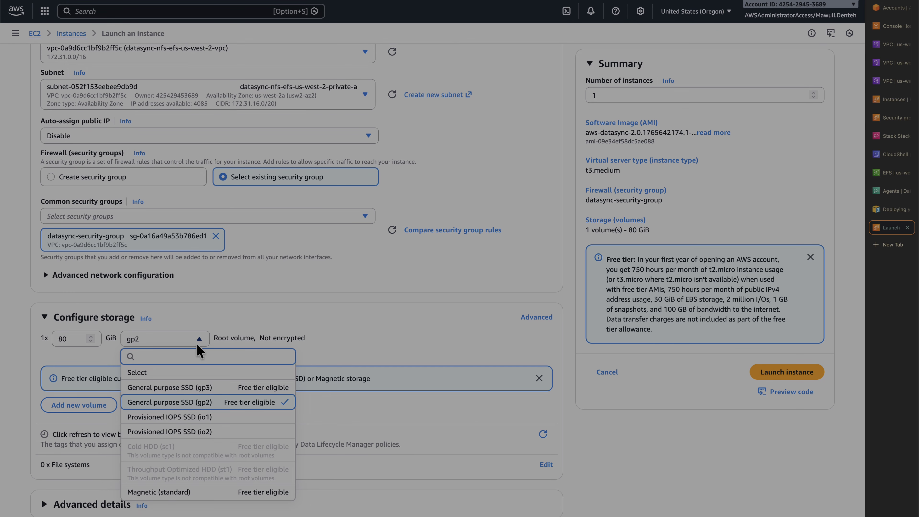
pyautogui.click(198, 387)
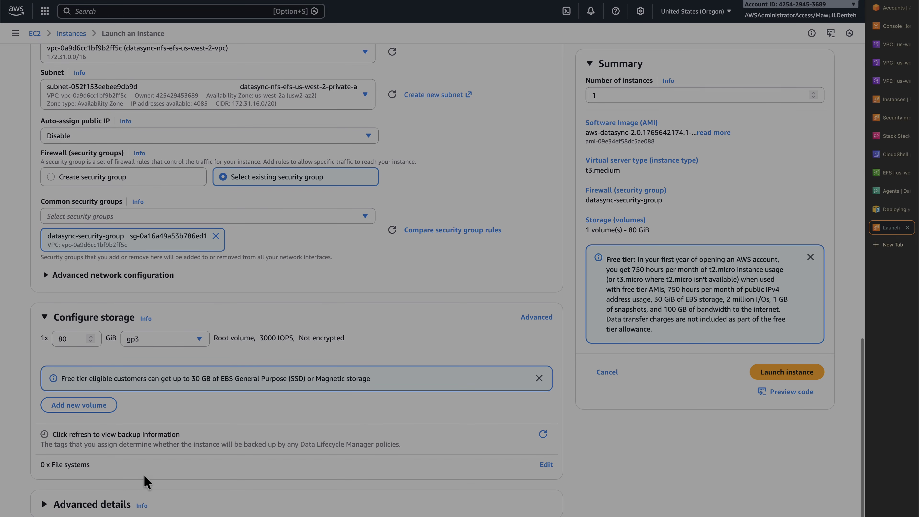
# Assign the SSMInstanceProfile-StackSet-datasync-nfs-efs-demo IAM instance profile in the advanced details and launch the instance
pyautogui.click(98, 505)
pyautogui.scroll(-7, 119, 434)
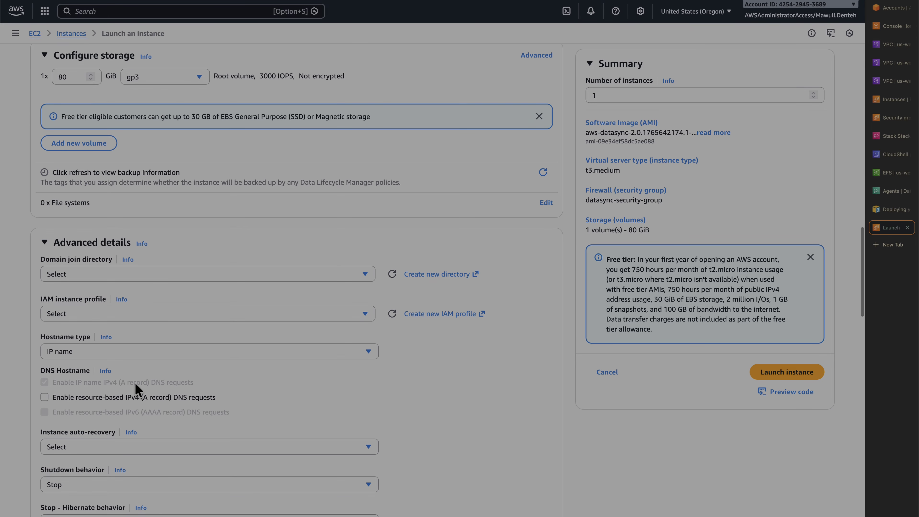
pyautogui.click(211, 308)
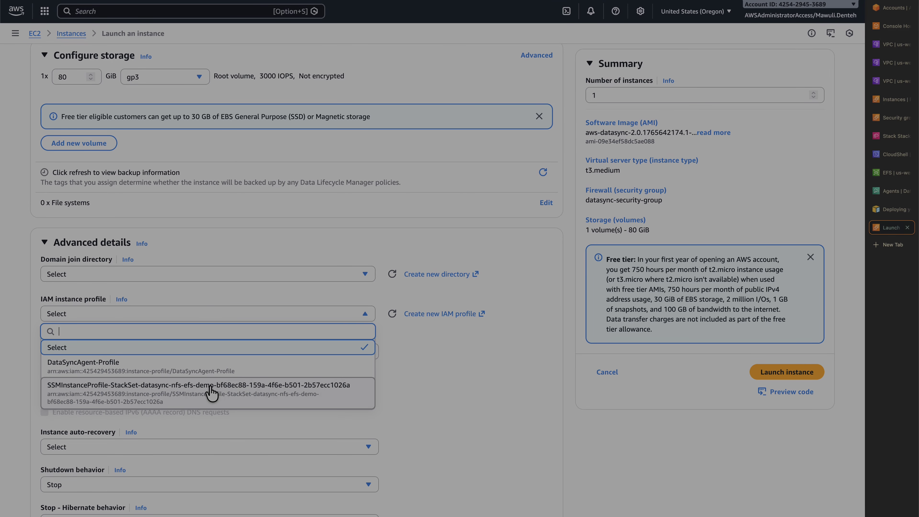
pyautogui.click(212, 391)
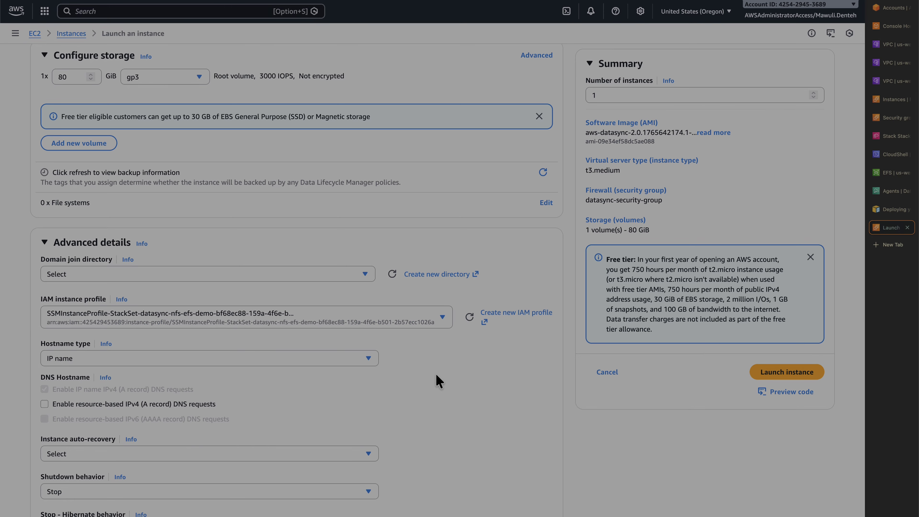
pyautogui.scroll(20, 436, 375)
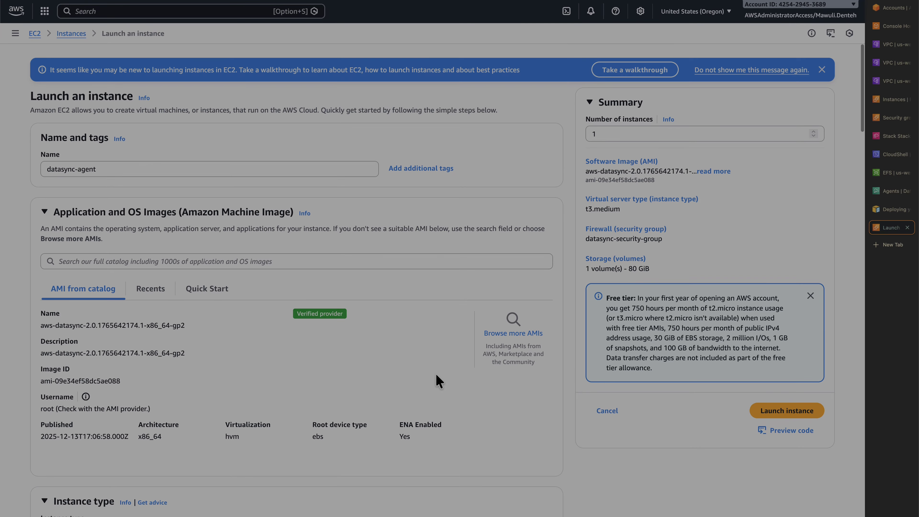
pyautogui.click(787, 401)
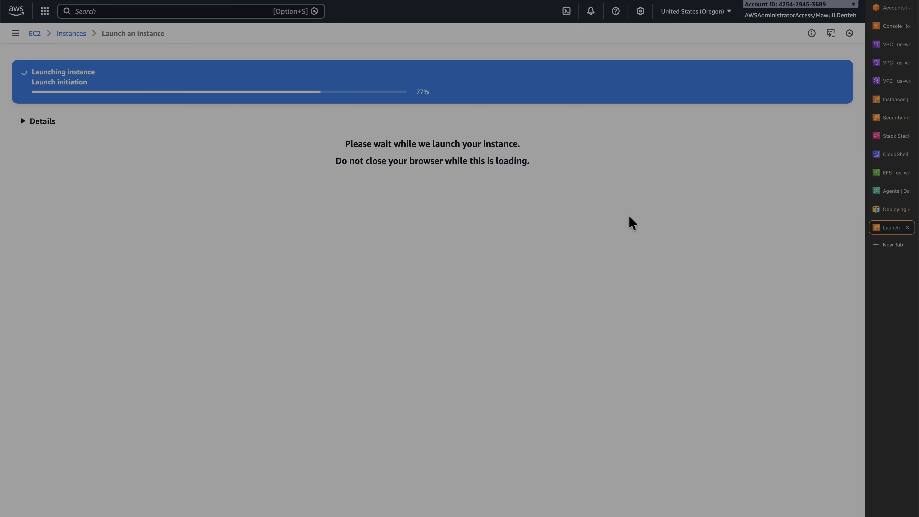
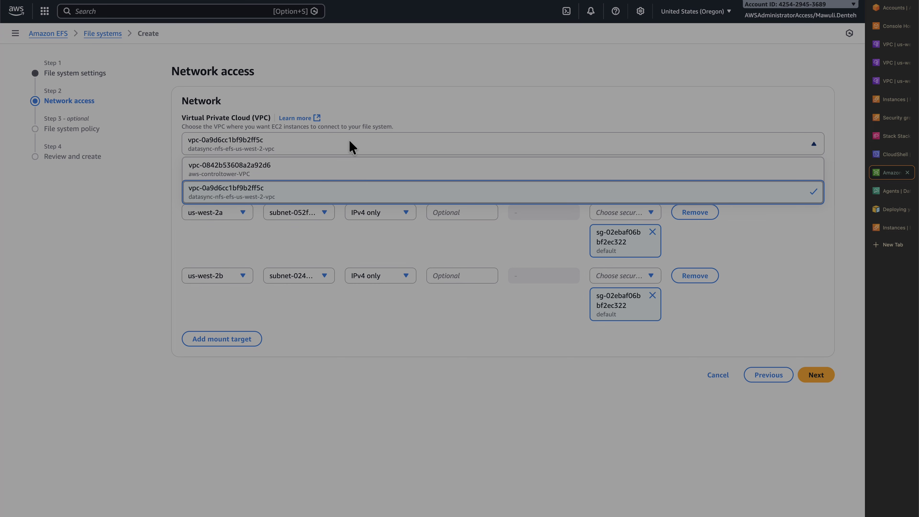
# Keep datasync-nfs-efs-us-west-2-vpc as the file system's VPC and set the us-west-2b mount target's subnet to subnet-0da3d48c8ec9ccb61
pyautogui.click(310, 198)
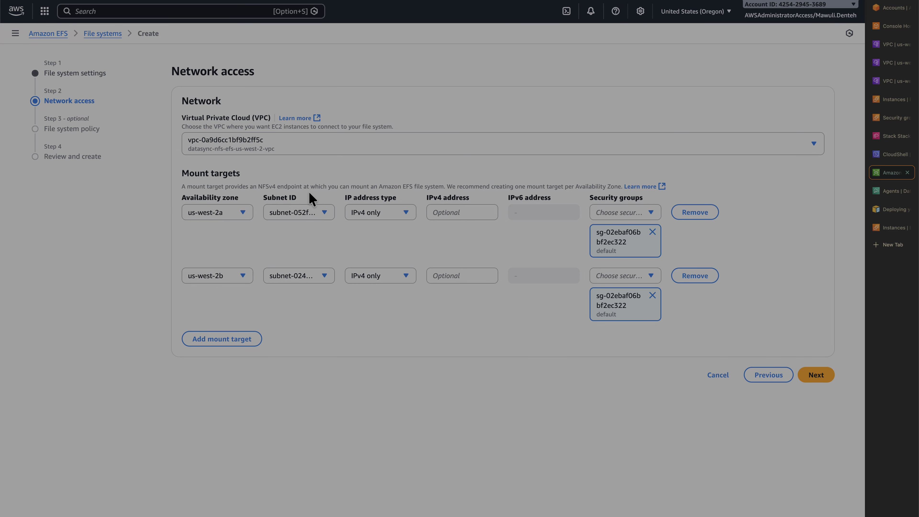
pyautogui.click(327, 211)
pyautogui.click(322, 270)
# Replace the default security group on the us-west-2a mount target with efs-securitygroup
pyautogui.click(651, 212)
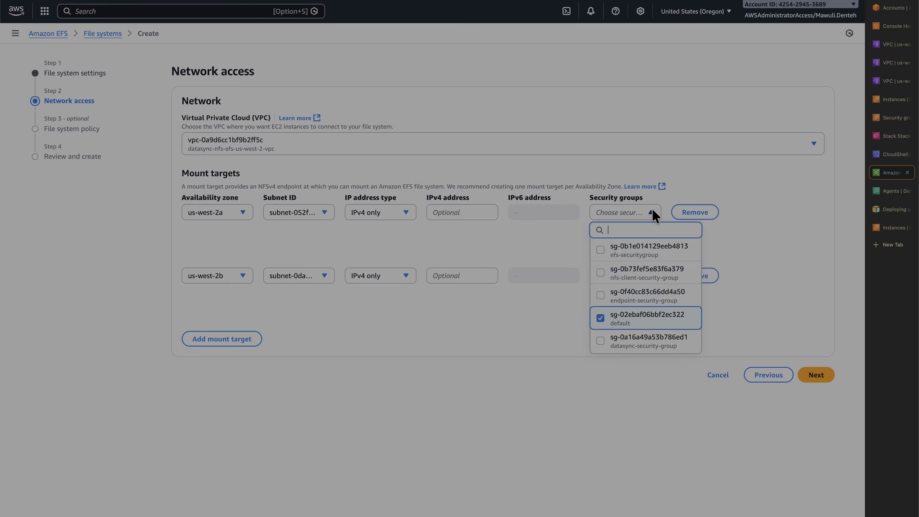
pyautogui.click(601, 319)
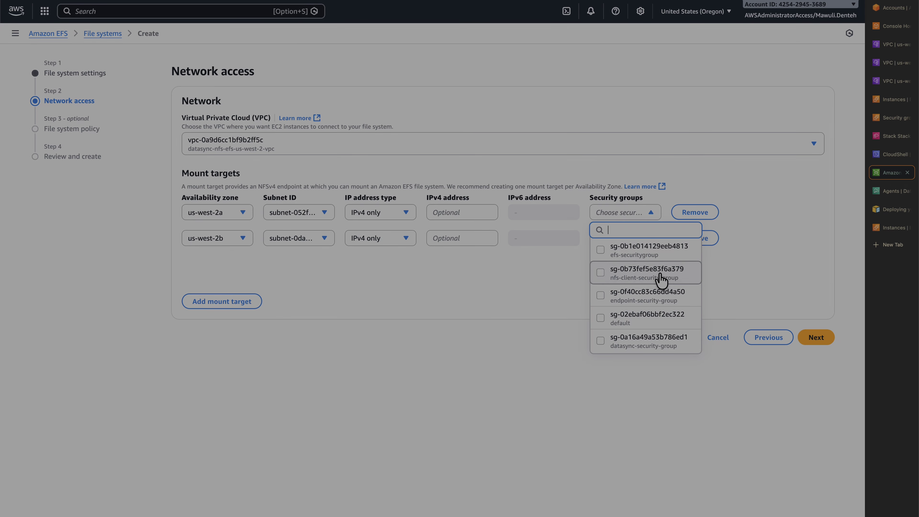
pyautogui.click(655, 256)
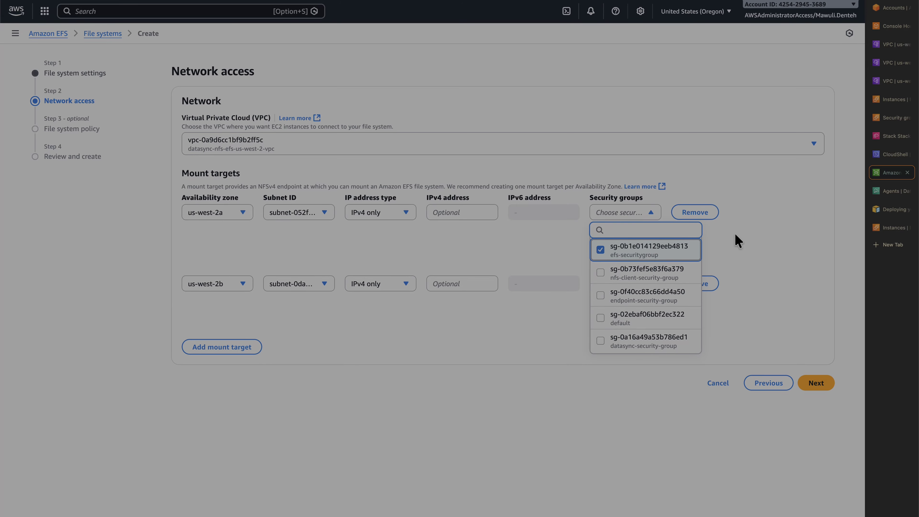
pyautogui.click(786, 229)
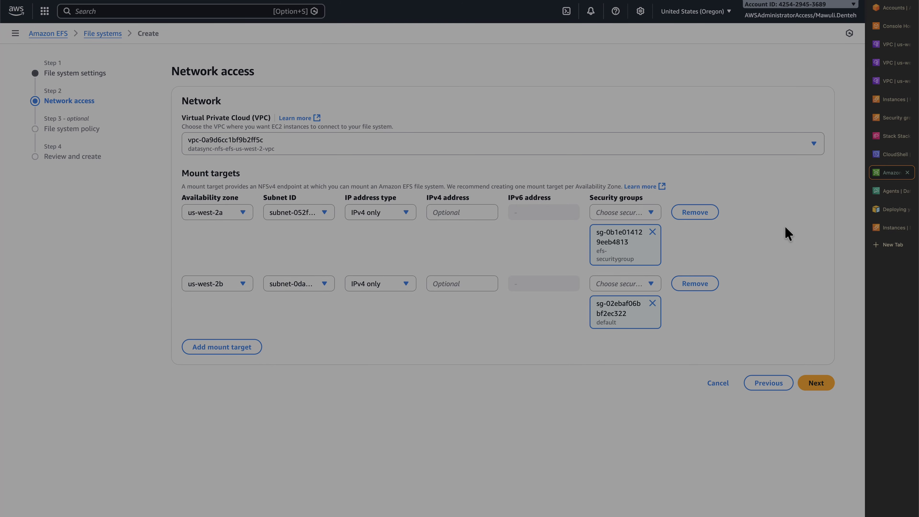
# Replace the default security group on the us-west-2b mount target with efs-securitygroup
pyautogui.click(652, 303)
pyautogui.click(648, 283)
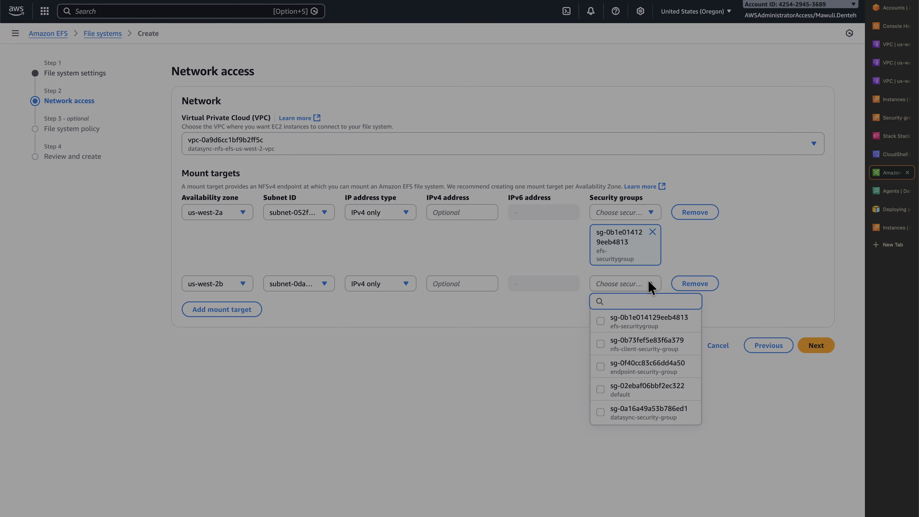
pyautogui.click(644, 326)
pyautogui.click(519, 353)
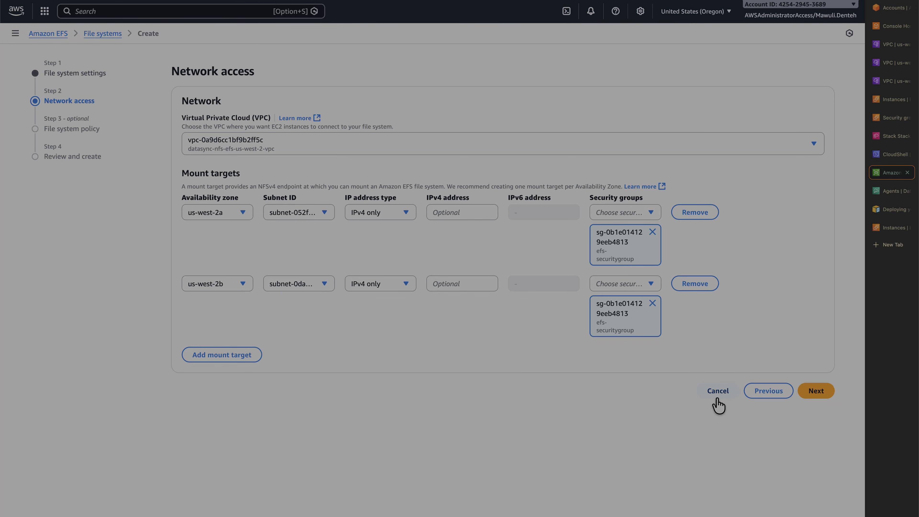
# Leave the file system policy empty, create the EFS file system from the review page and refresh the file systems list
pyautogui.click(815, 393)
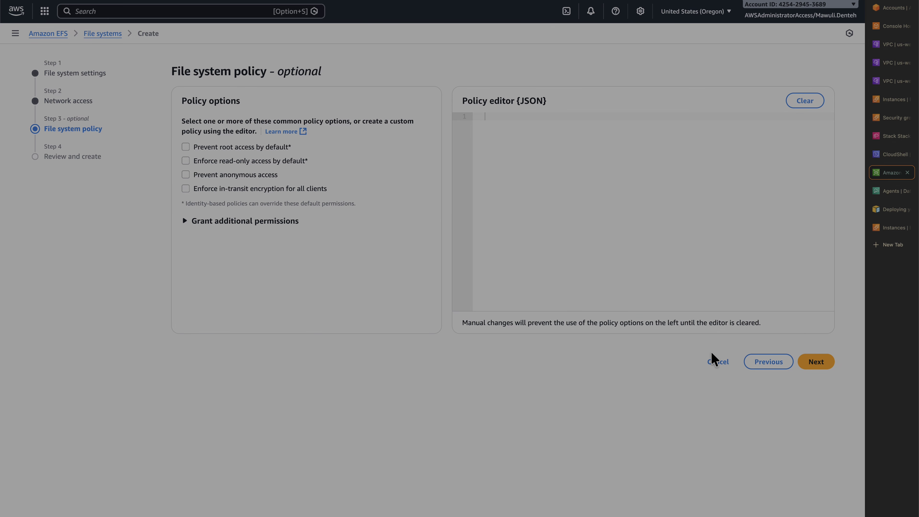
pyautogui.click(818, 362)
pyautogui.scroll(-10, 669, 336)
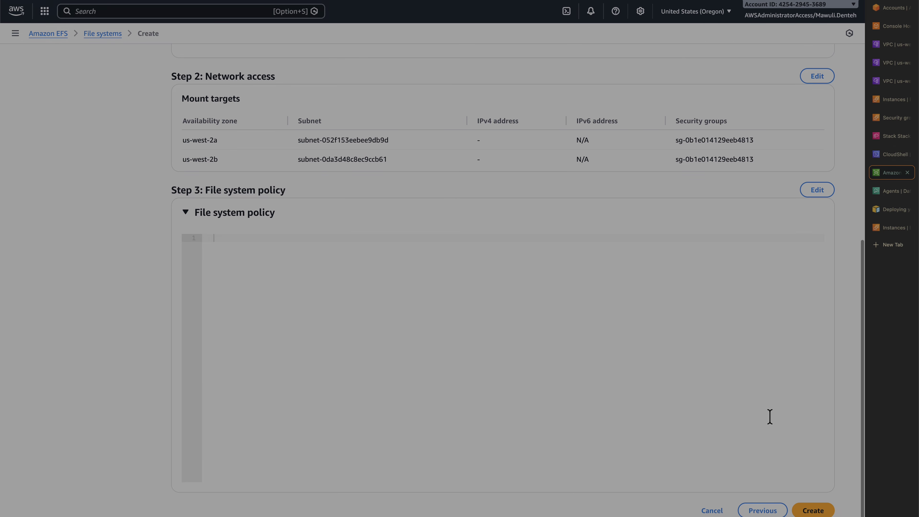
pyautogui.click(813, 510)
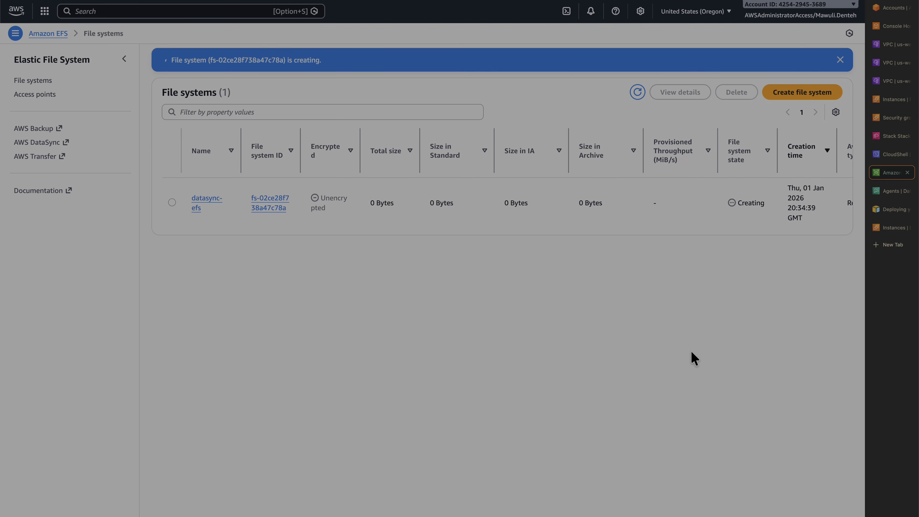
pyautogui.click(638, 93)
pyautogui.click(638, 93)
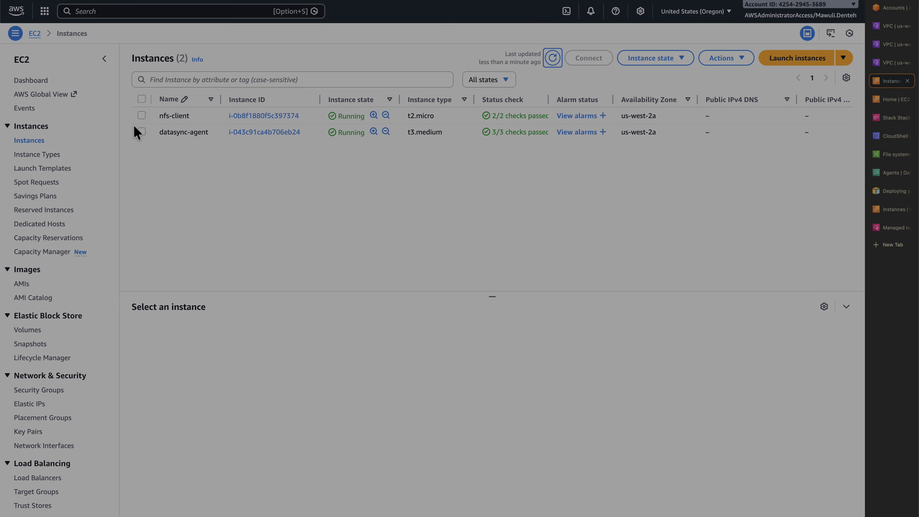
# Select the nfs-client instance in Oregon and connect to it through Session Manager
pyautogui.click(141, 115)
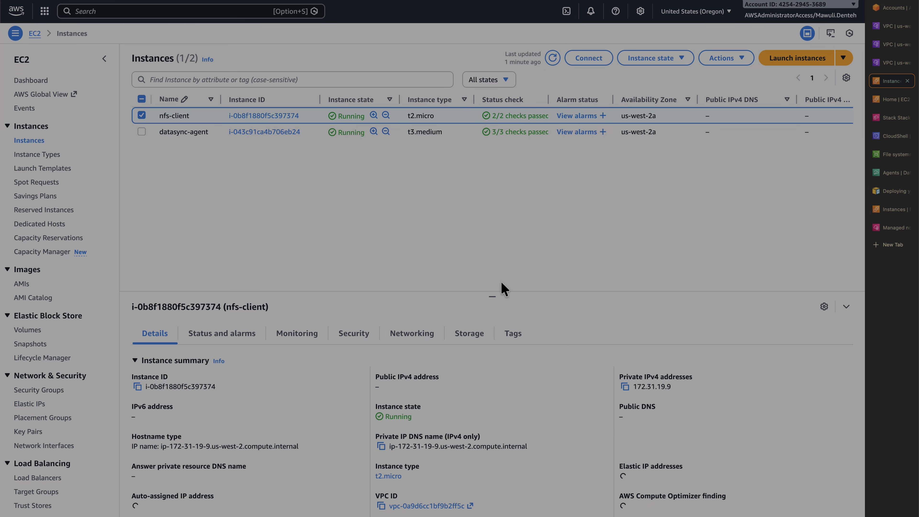
pyautogui.moveTo(494, 292); pyautogui.dragTo(507, 190)
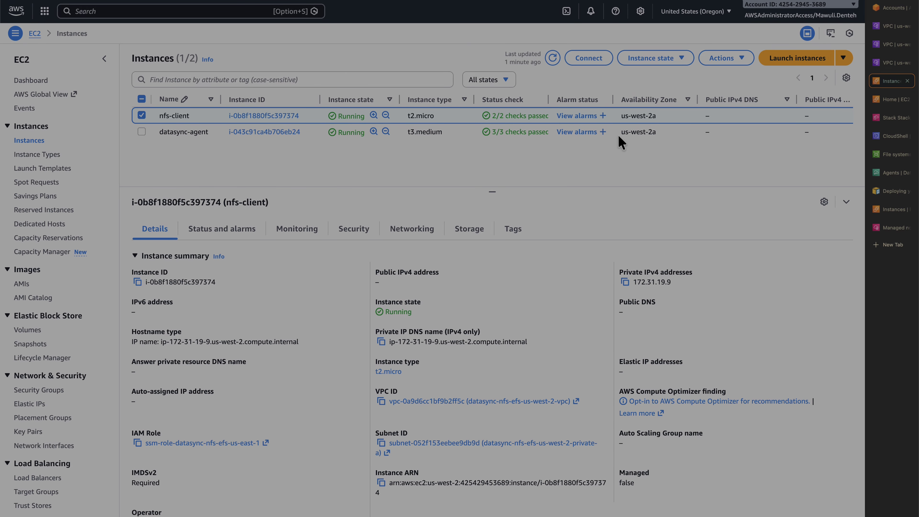
pyautogui.click(589, 60)
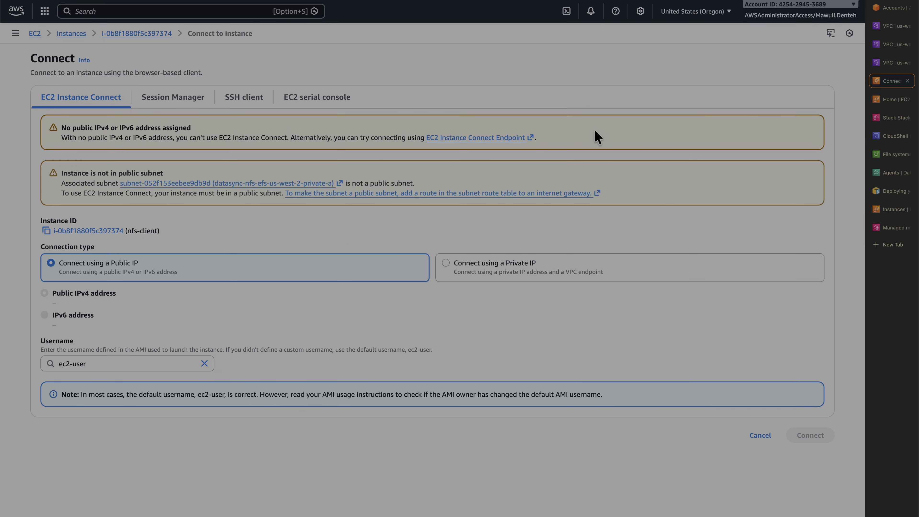
pyautogui.click(176, 104)
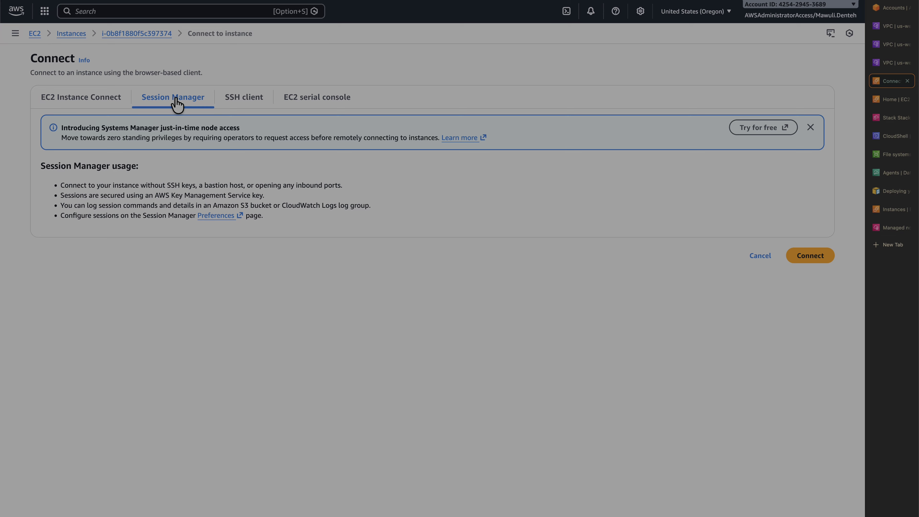
pyautogui.click(810, 255)
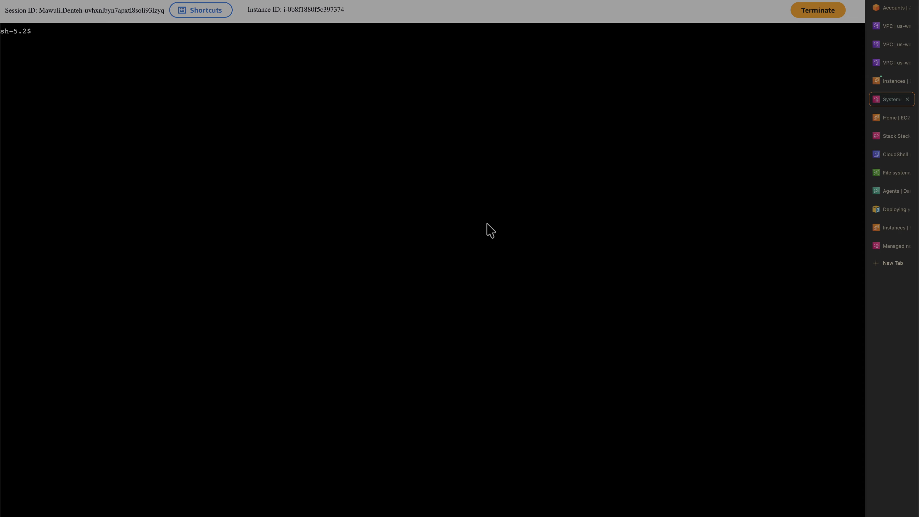
# Return to the Oregon Instances page, then switch to the N. Virginia browser window with the nfs-server instance
pyautogui.click(893, 82)
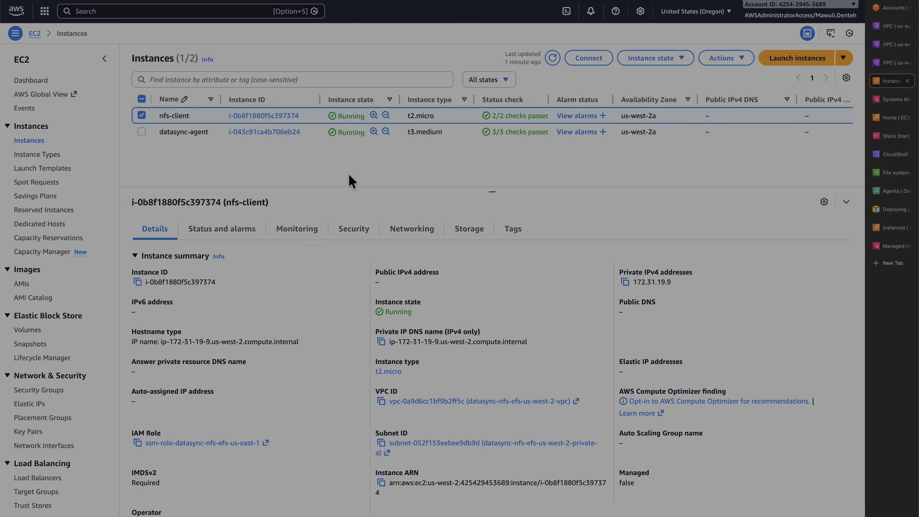
pyautogui.press('super+grave')
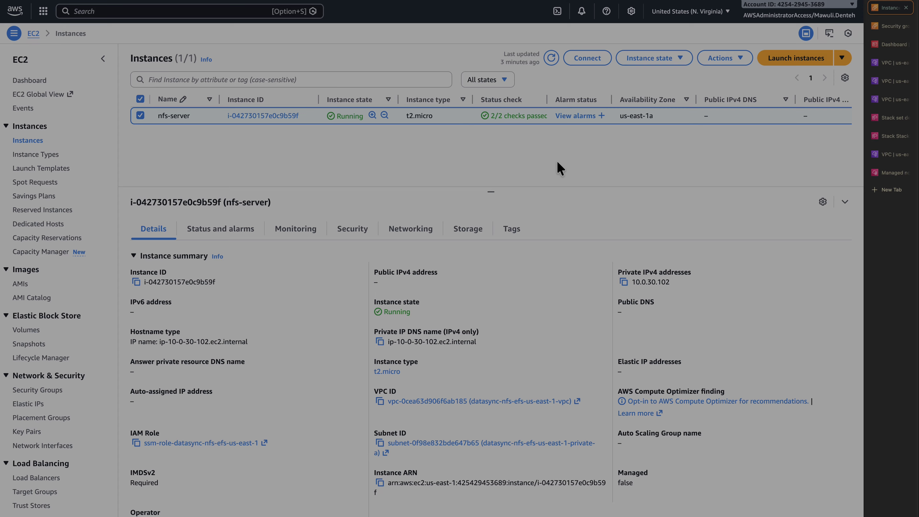
# Connect to the nfs-server instance through Session Manager and list its mounted file systems with df -h
pyautogui.click(581, 61)
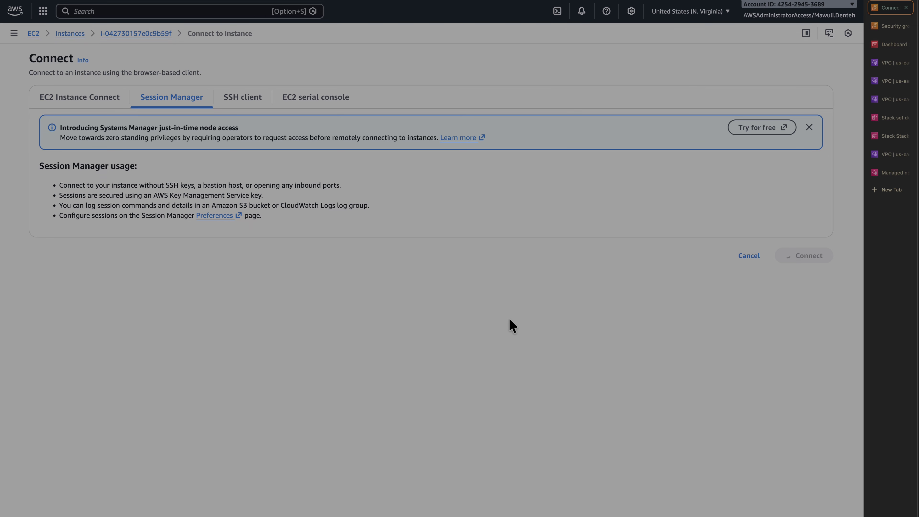
pyautogui.click(812, 260)
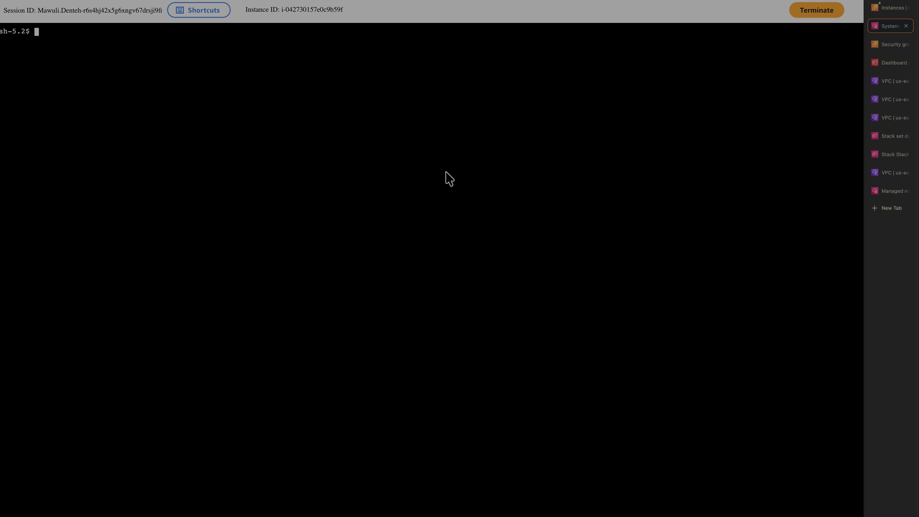
pyautogui.write('df -h')
pyautogui.press('Return')
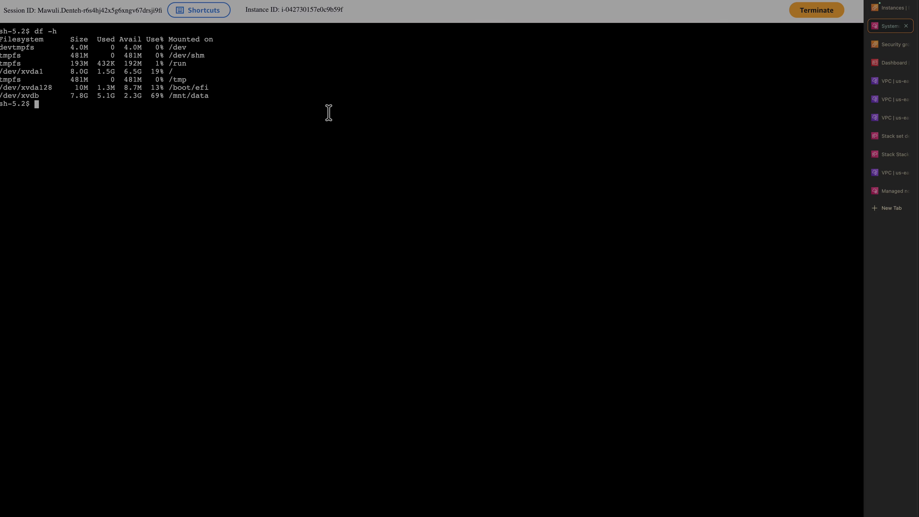
# Return from the architecture diagram to the N. Virginia VPC console and open its peering connections list
pyautogui.click(886, 11)
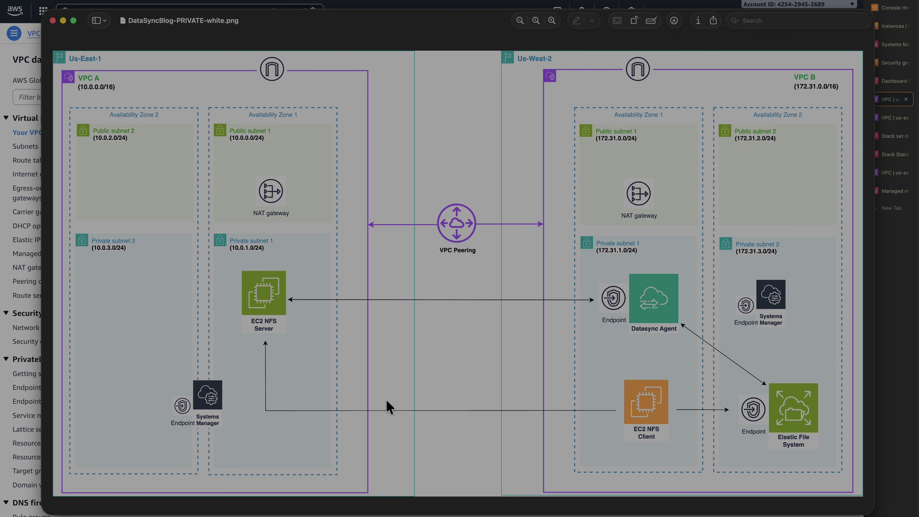
pyautogui.press('super+Tab')
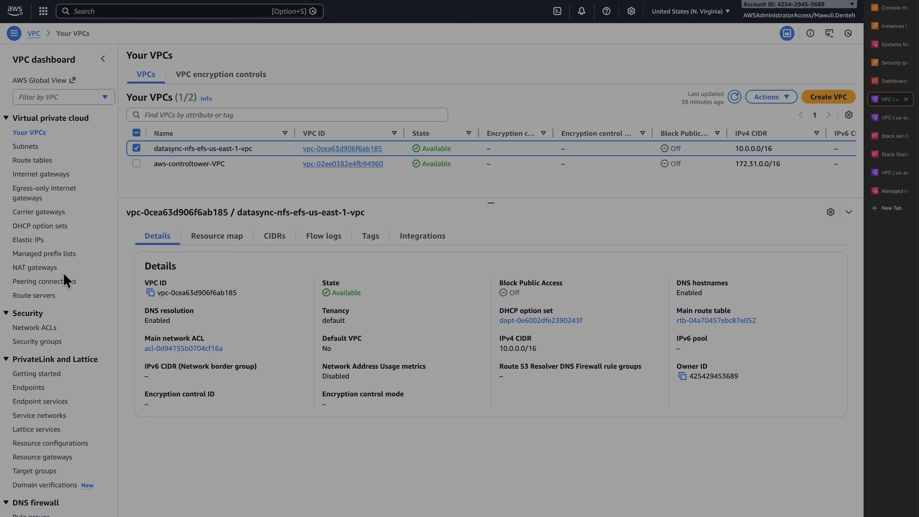
pyautogui.keyDown('super'); pyautogui.click(51, 284); pyautogui.keyUp('super')
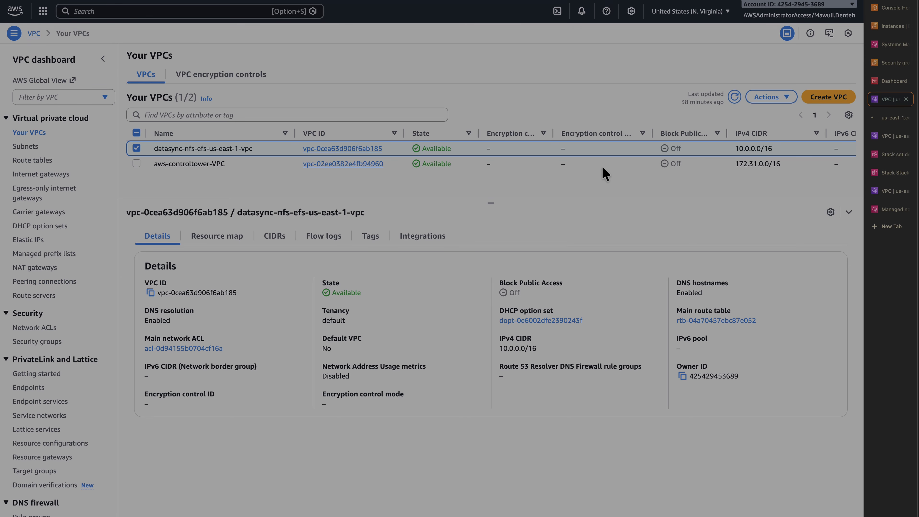
pyautogui.click(895, 118)
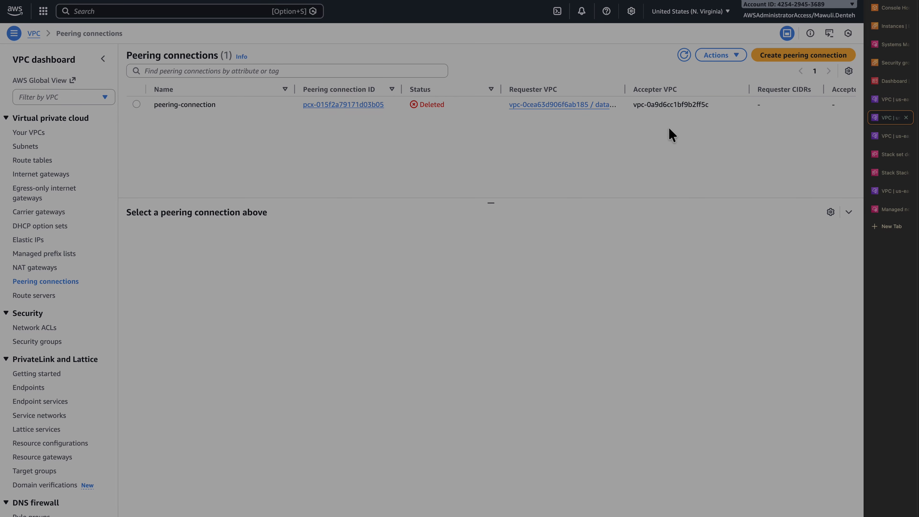
# Start a new peering connection named datasync-peering with datasync-nfs-efs-us-east-1-vpc as the requester VPC
pyautogui.click(781, 56)
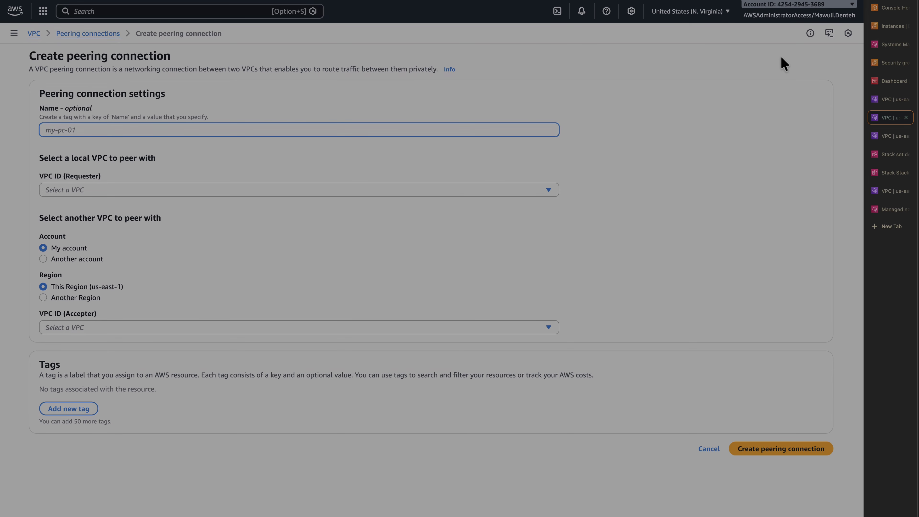
pyautogui.write('data')
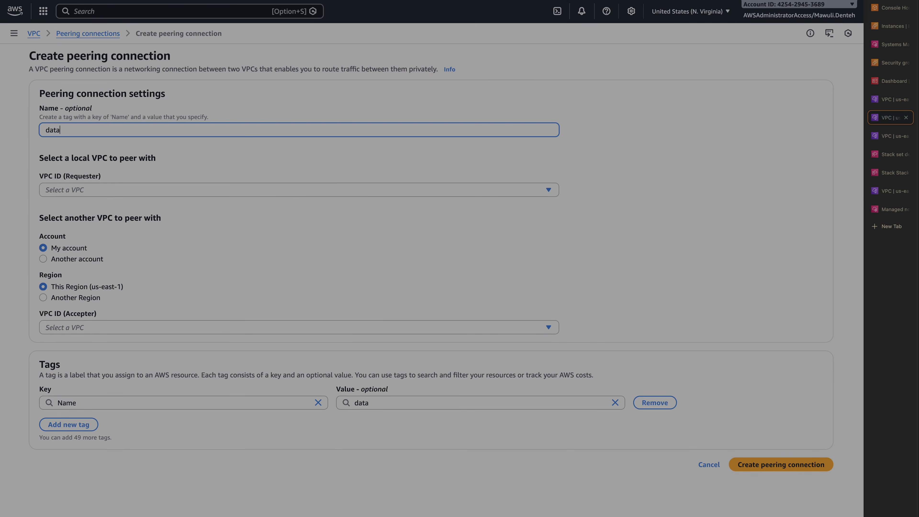
pyautogui.write('sync-peering')
pyautogui.click(391, 190)
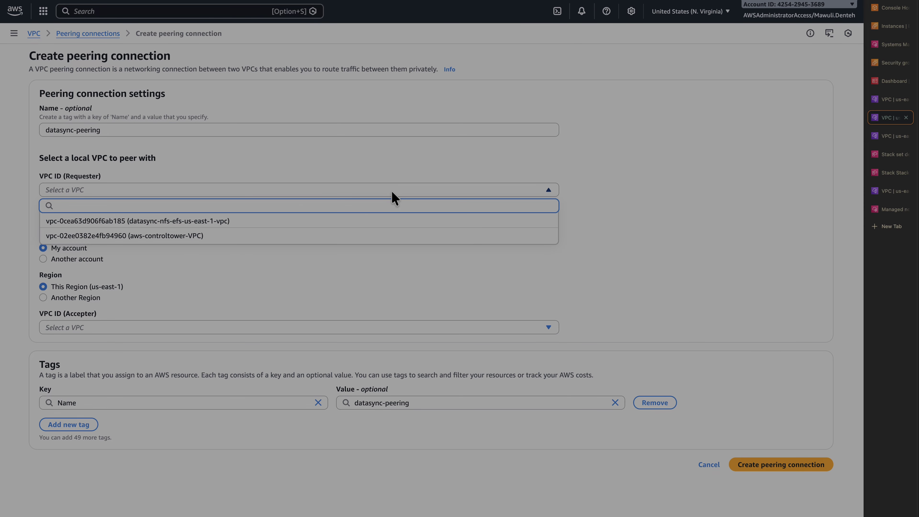
pyautogui.click(294, 220)
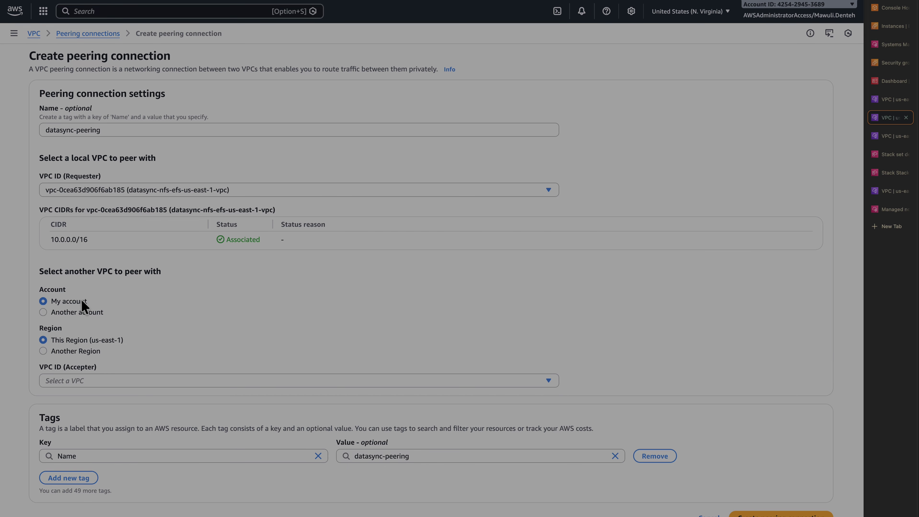
# Set the accepter side of the peering connection to another region, United States (Oregon) (us-west-2)
pyautogui.click(43, 351)
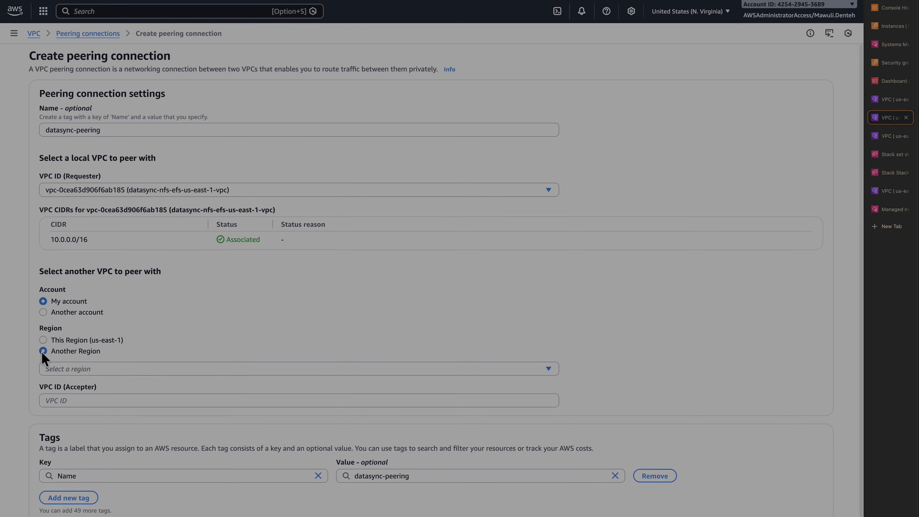
pyautogui.click(77, 367)
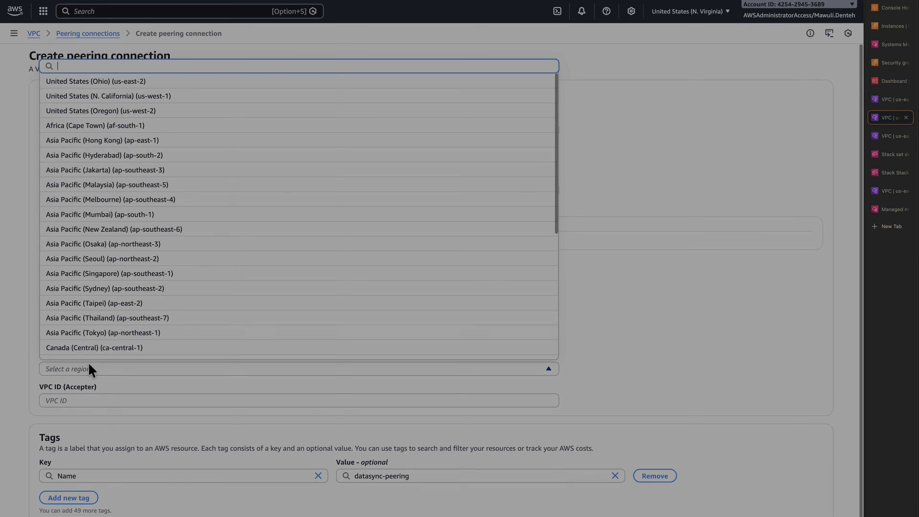
pyautogui.click(174, 112)
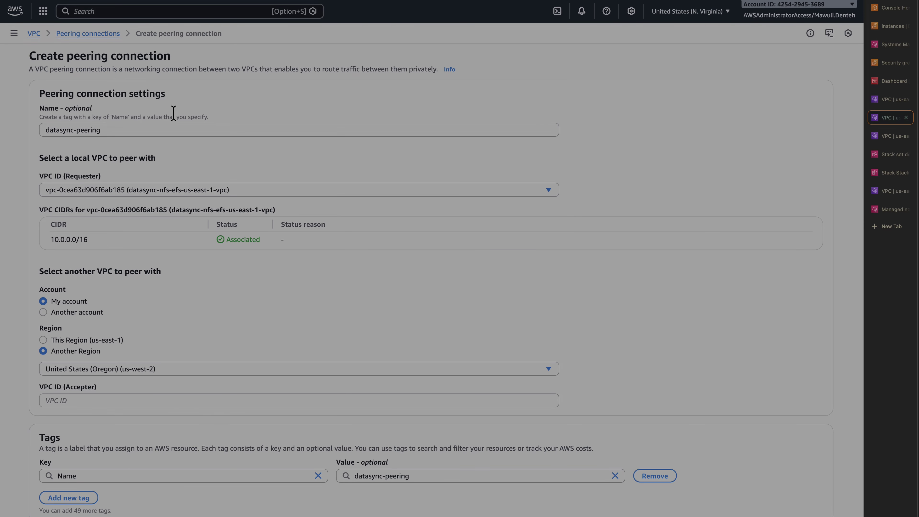
# Copy the ID of datasync-nfs-efs-us-west-2-vpc from Oregon, enter vpc-0a9d6cc1bf9b2ff5c as the accepter VPC and create the peering connection
pyautogui.click(230, 400)
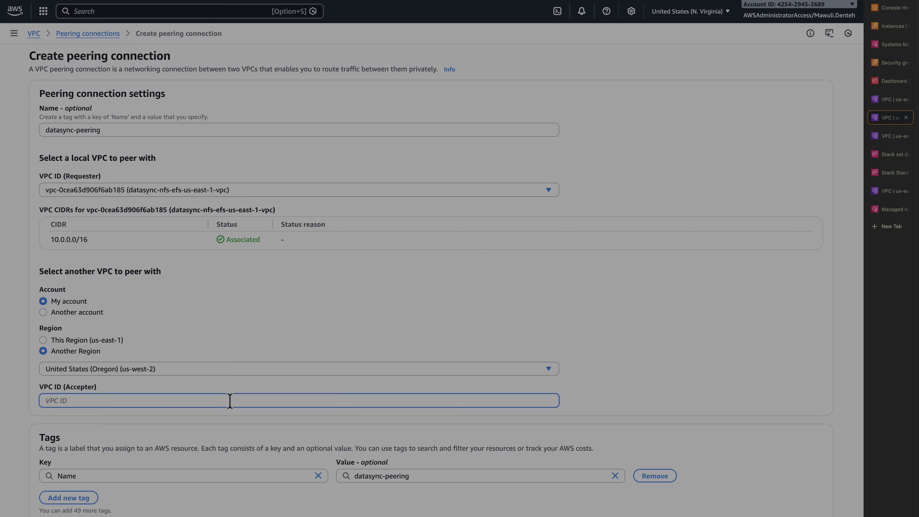
pyautogui.hotkey('ctrl', 'Right')
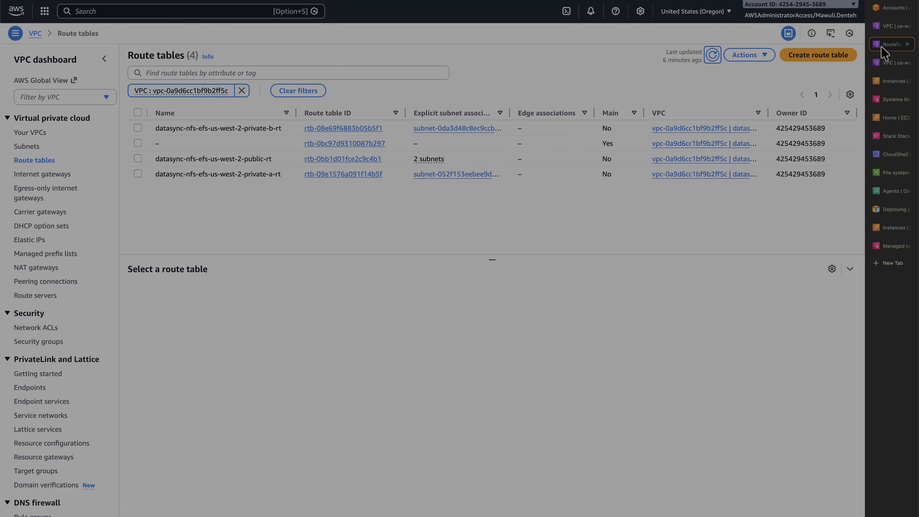
pyautogui.click(887, 28)
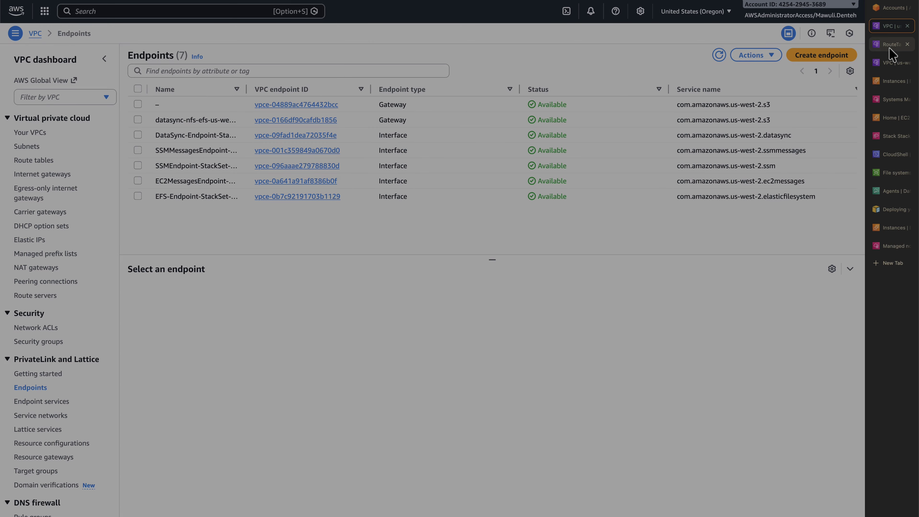
pyautogui.click(891, 62)
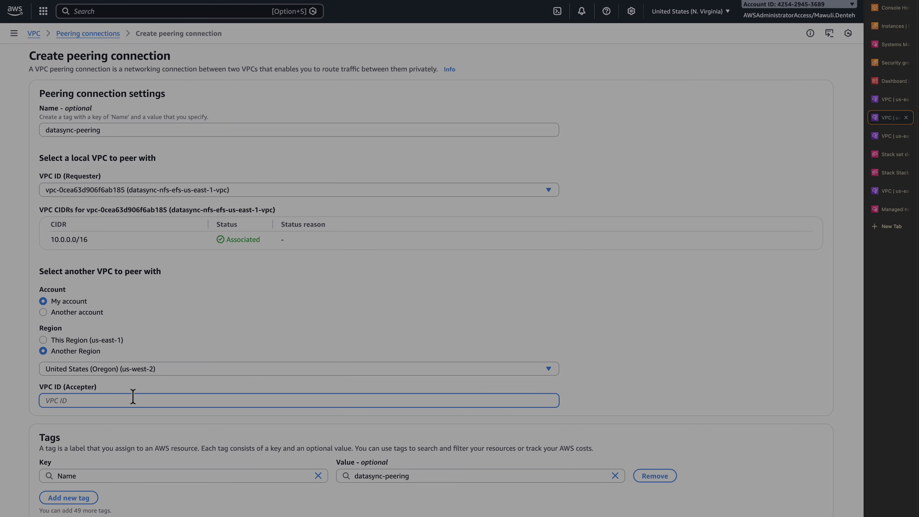
pyautogui.write('vpc-0a9d6cc1bf9b2ff5c')
pyautogui.scroll(-1, 408, 298)
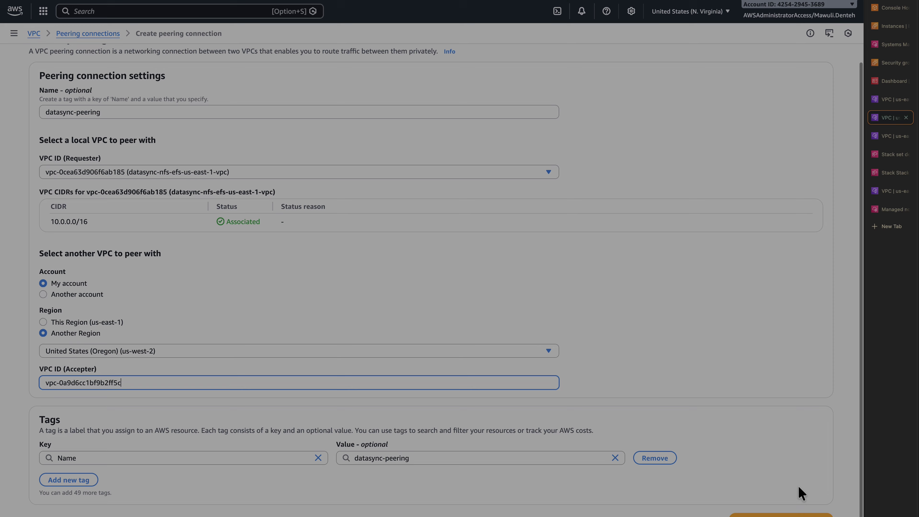
pyautogui.press('Return')
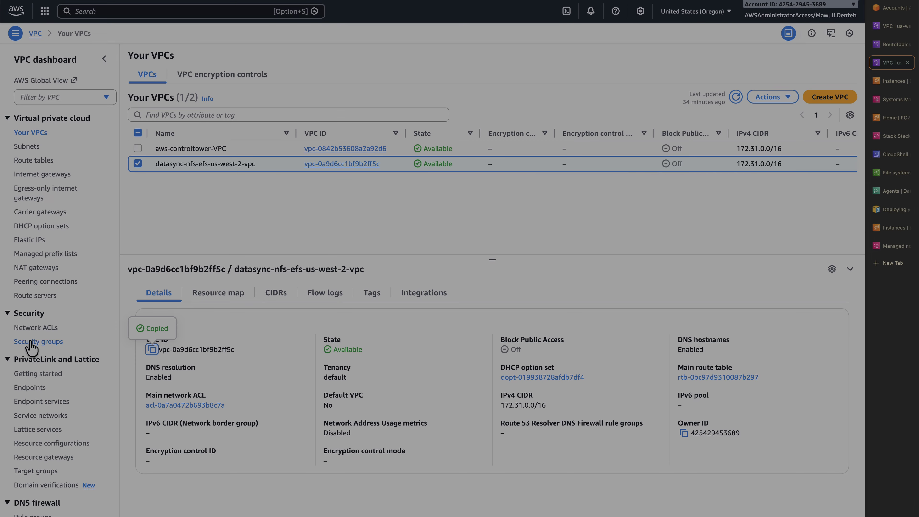
# In the Oregon peering connections list, accept the pending request from the N. Virginia VPC and refresh the list
pyautogui.middleClick(55, 288)
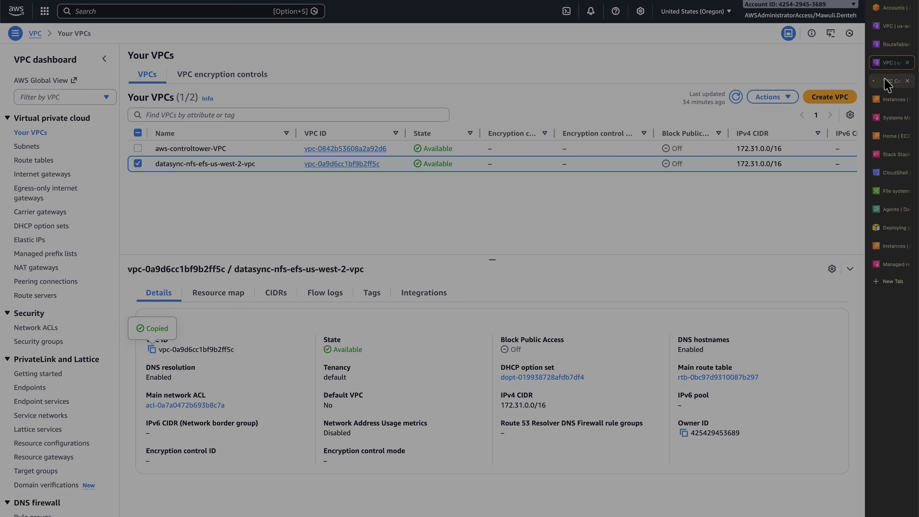
pyautogui.click(886, 81)
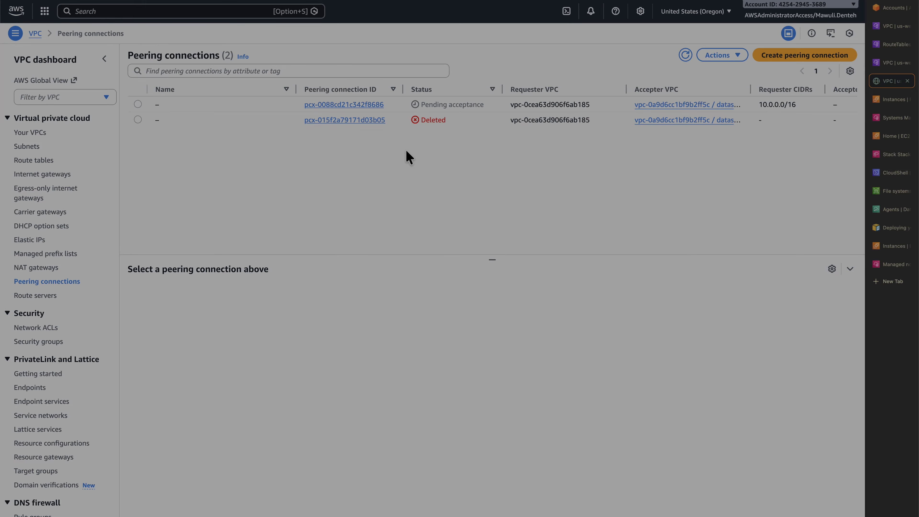
pyautogui.click(138, 105)
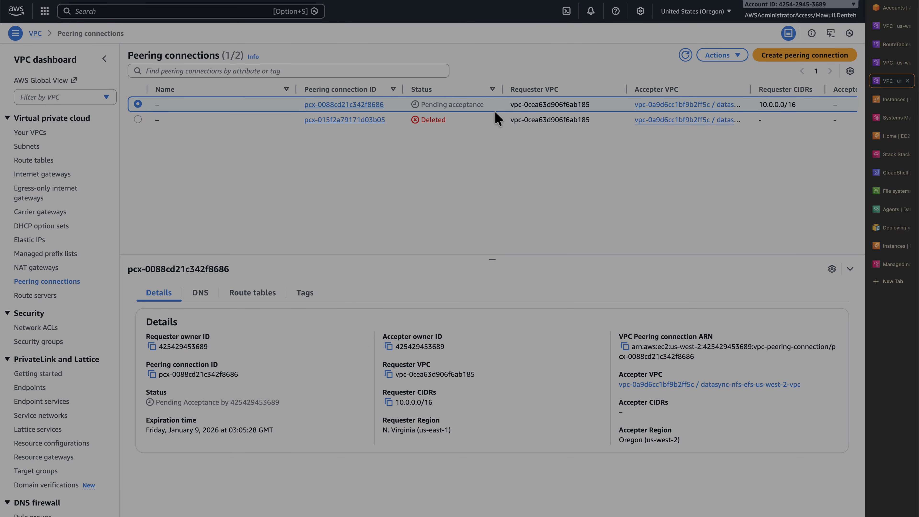
pyautogui.click(728, 56)
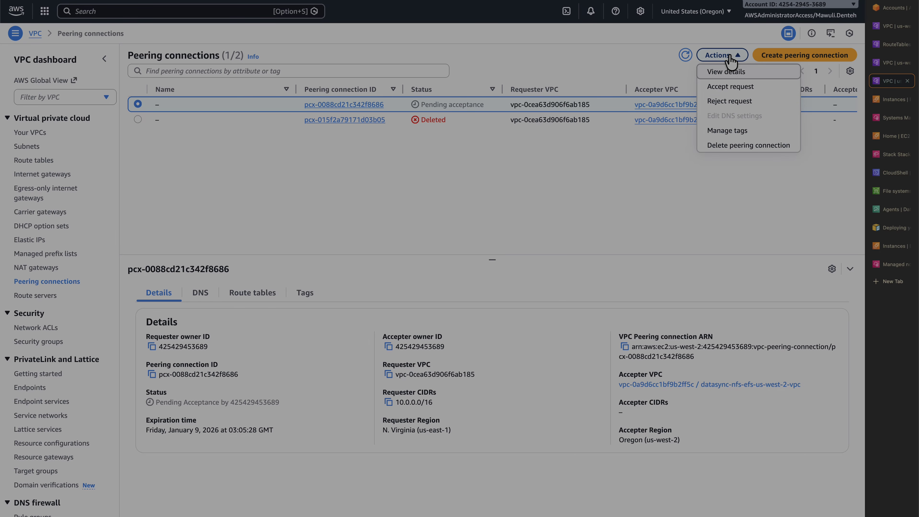
pyautogui.click(731, 88)
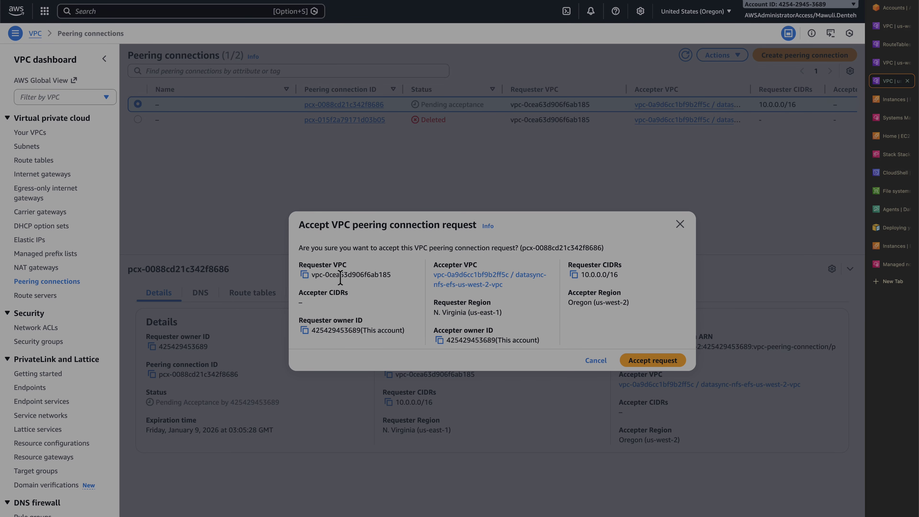
pyautogui.click(626, 360)
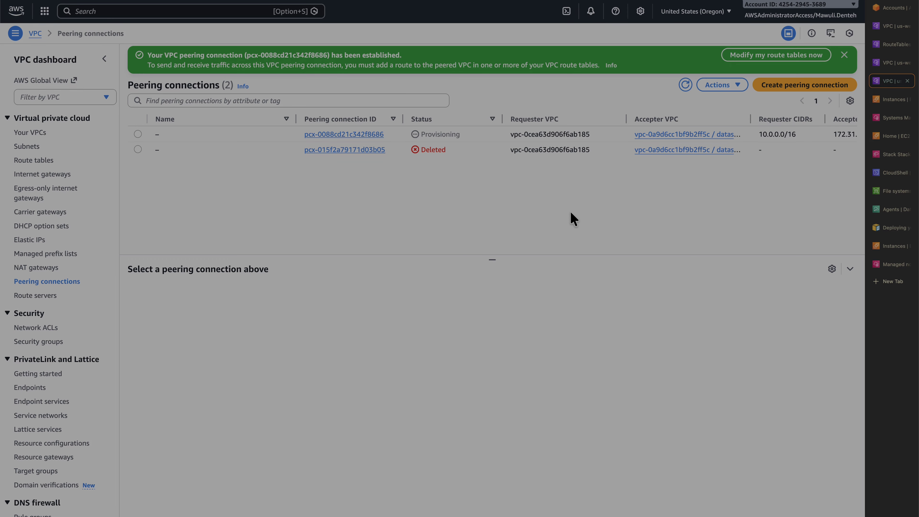
pyautogui.click(684, 85)
pyautogui.click(685, 85)
# Open the routes of the Oregon route table datasync-nfs-efs-us-west-2-private-a-rt for editing
pyautogui.click(890, 45)
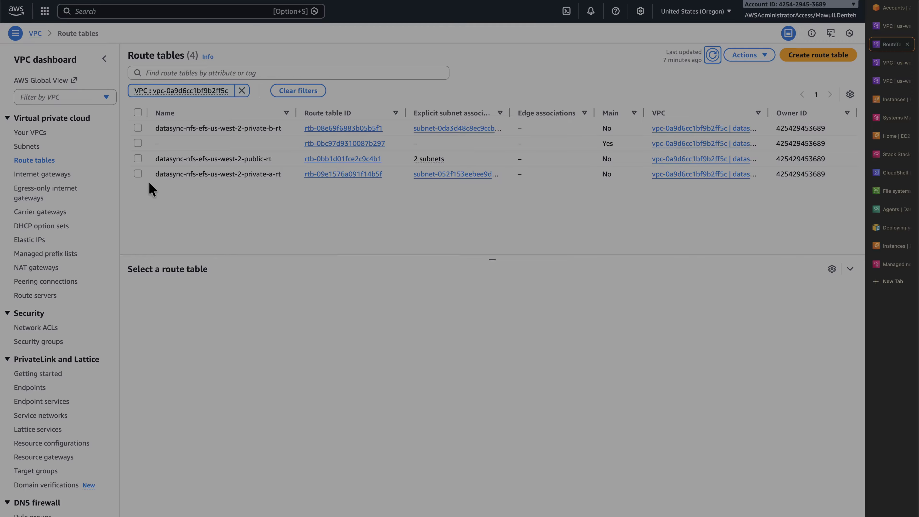
pyautogui.click(137, 174)
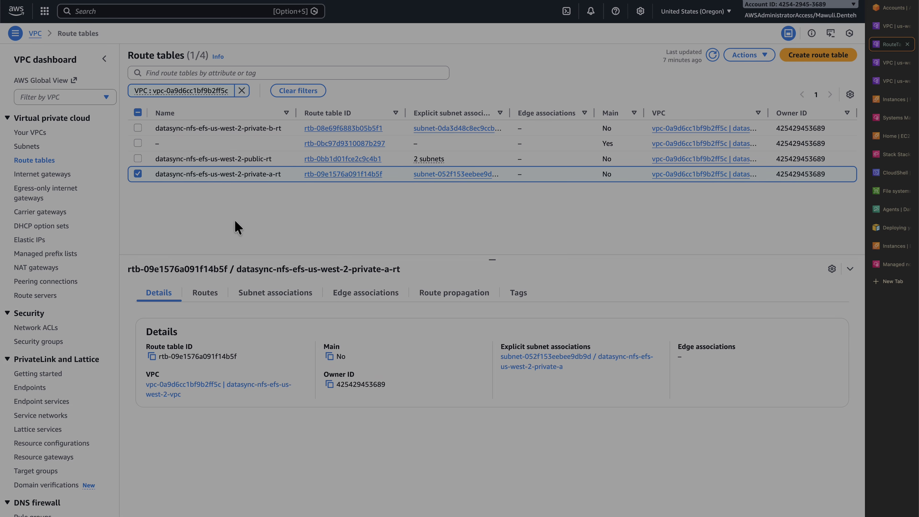
pyautogui.click(204, 292)
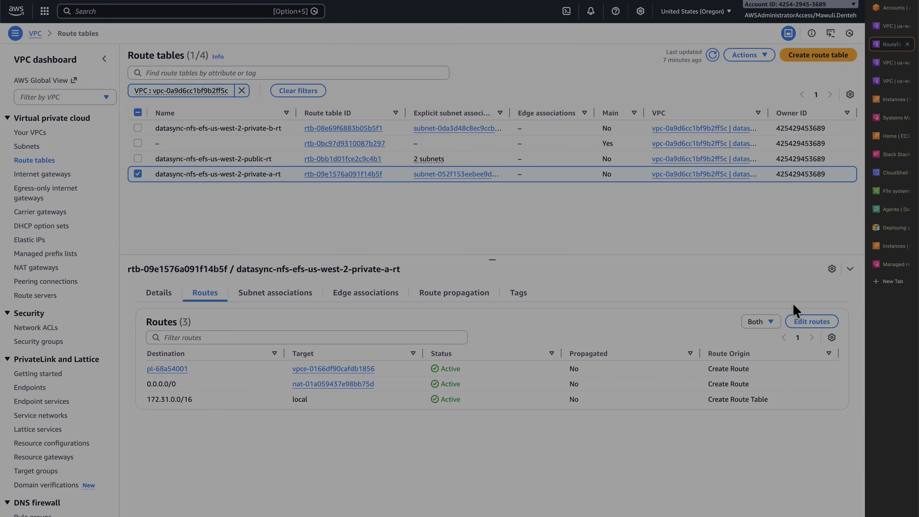
pyautogui.click(810, 322)
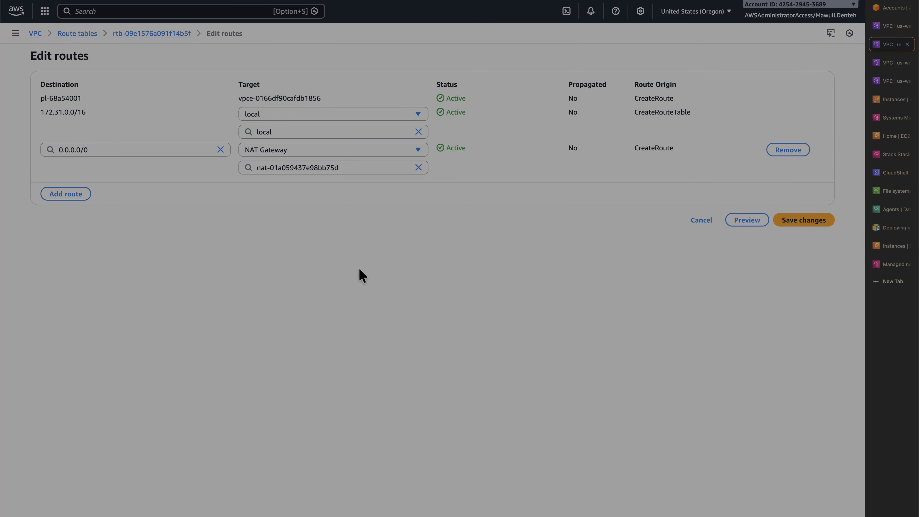
# Add a route to 10.0.0.0/16 through peering connection pcx-0088cd21c342f8686 in the Oregon private-a route table and save the changes
pyautogui.click(53, 196)
pyautogui.click(78, 186)
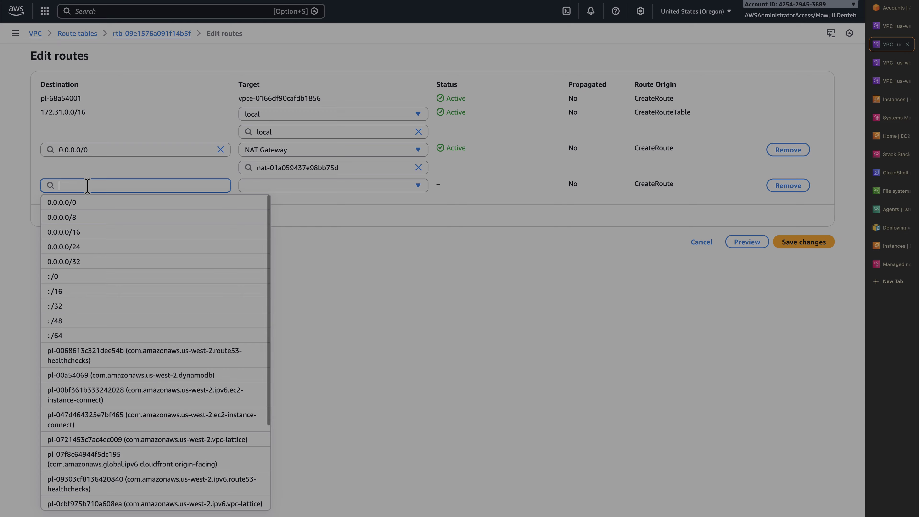
pyautogui.write('10.0')
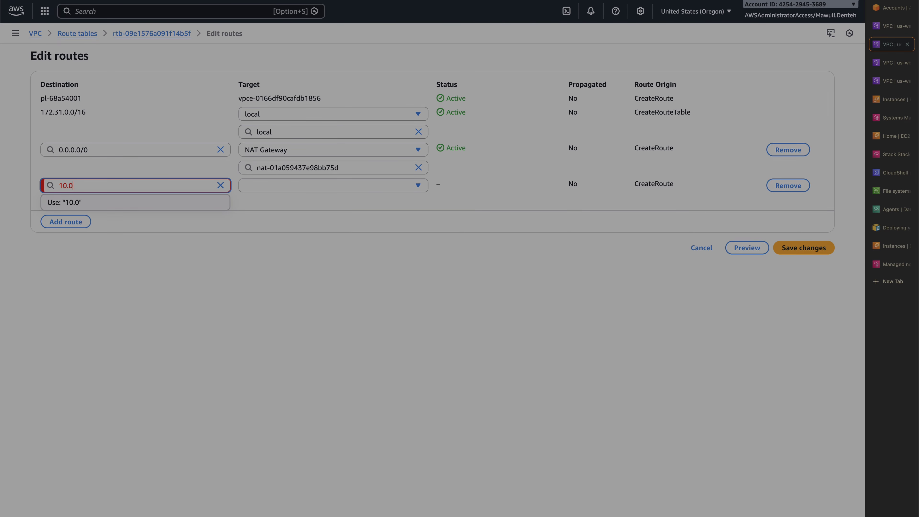
pyautogui.write('.0.0/16')
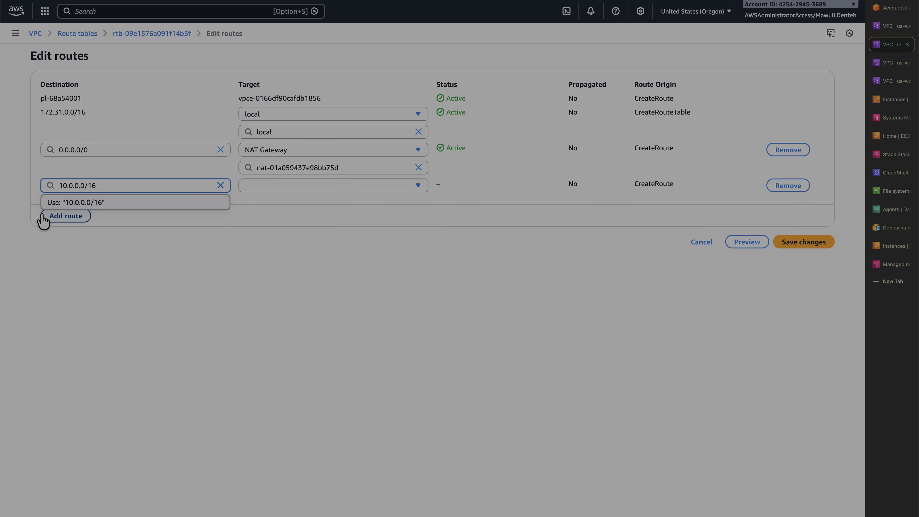
pyautogui.click(75, 204)
pyautogui.click(327, 186)
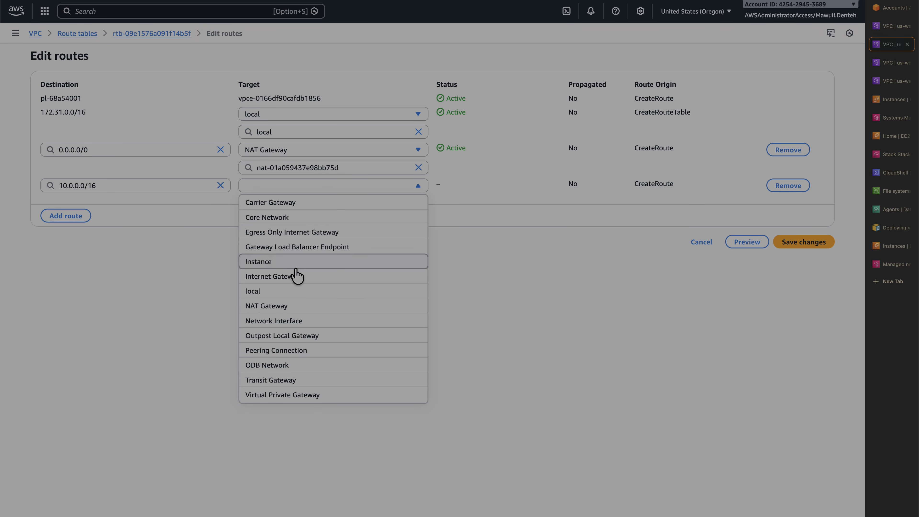
pyautogui.click(303, 350)
pyautogui.click(323, 202)
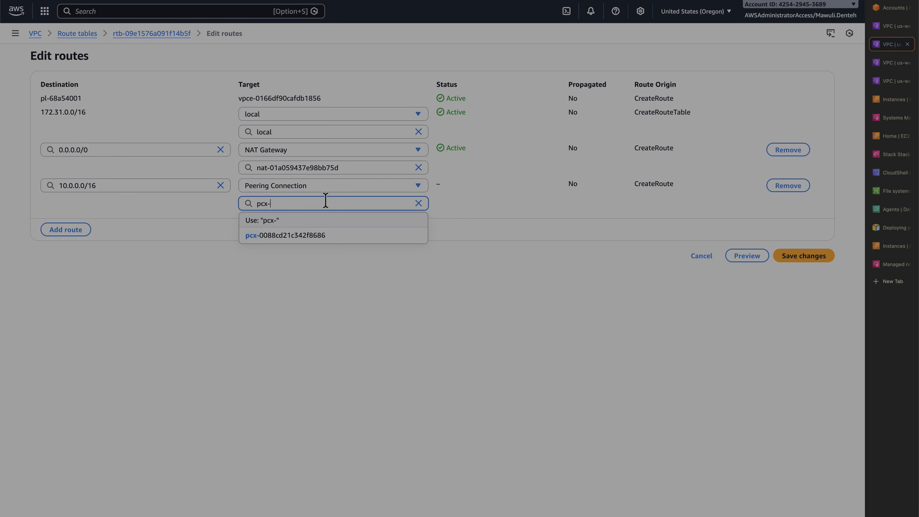
pyautogui.click(313, 236)
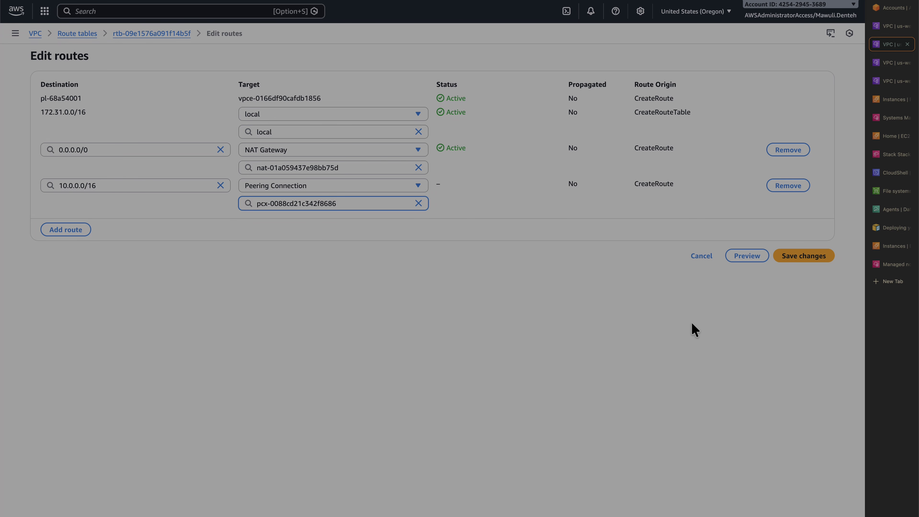
pyautogui.click(814, 256)
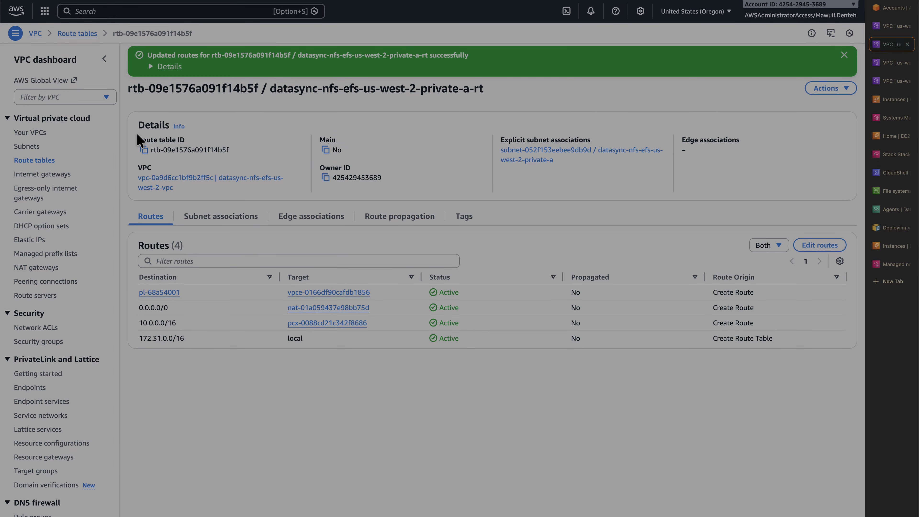
# Add a route with destination 10.0.0.0/16 to the Oregon route table datasync-nfs-efs-us-west-2-private-b-rt
pyautogui.click(40, 161)
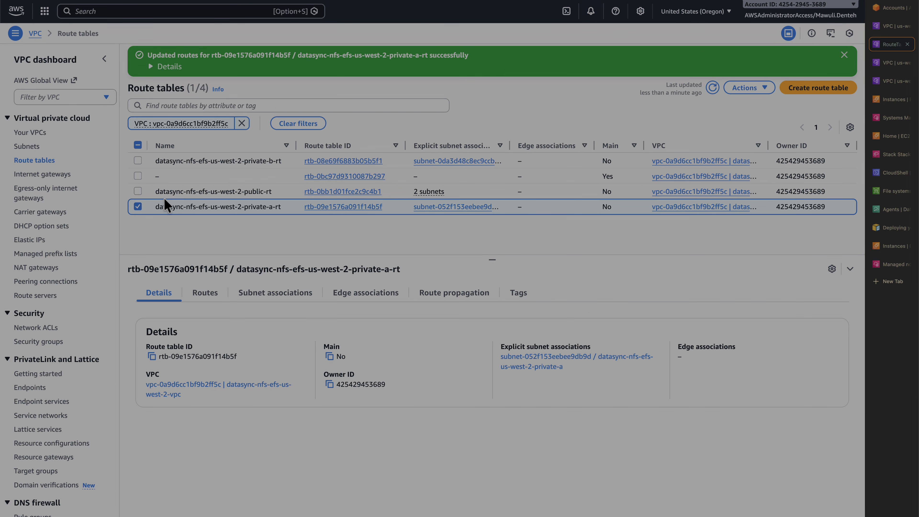
pyautogui.click(350, 160)
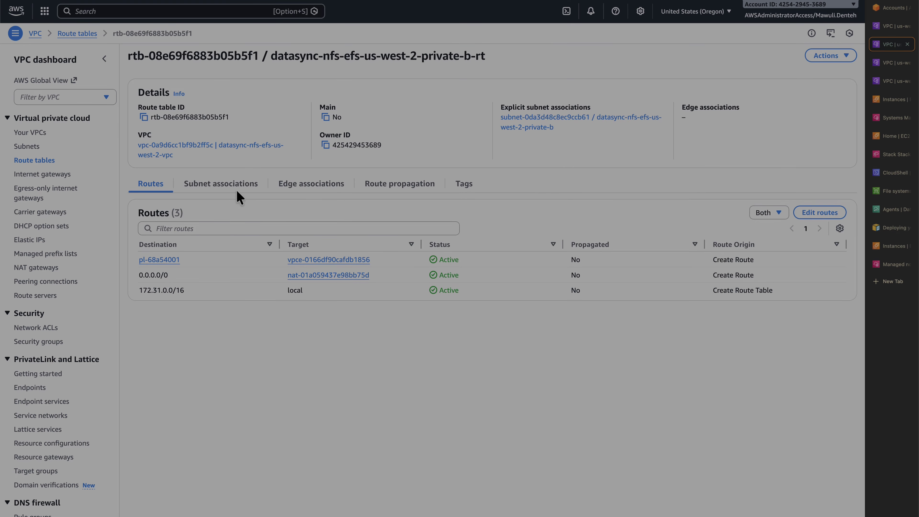
pyautogui.click(820, 214)
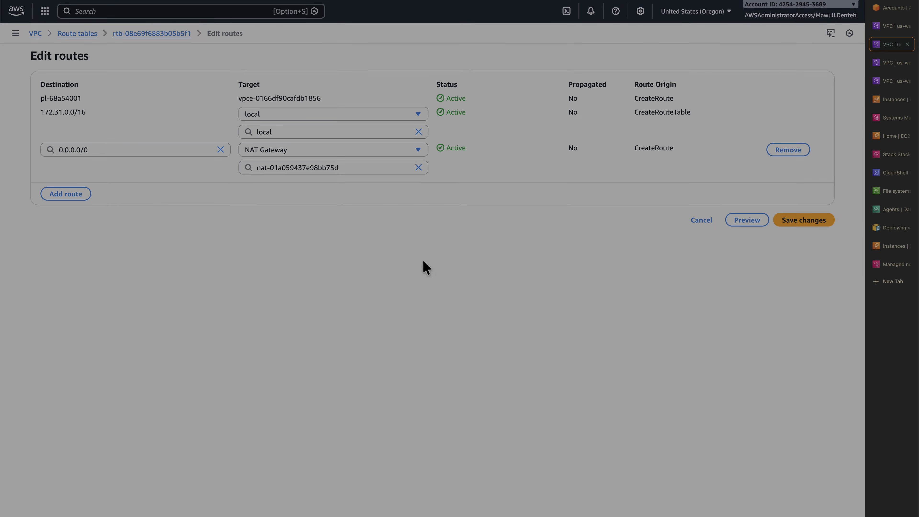
pyautogui.click(72, 194)
pyautogui.click(95, 185)
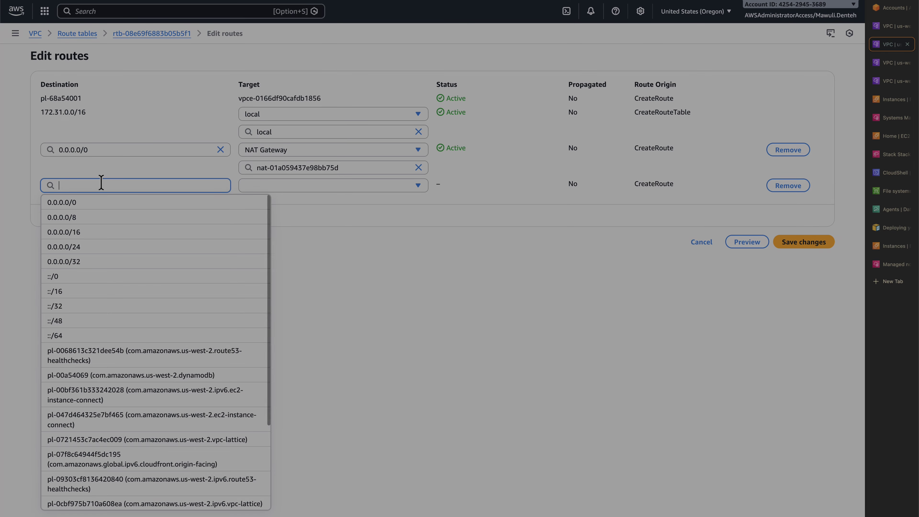
pyautogui.write('10.0.0')
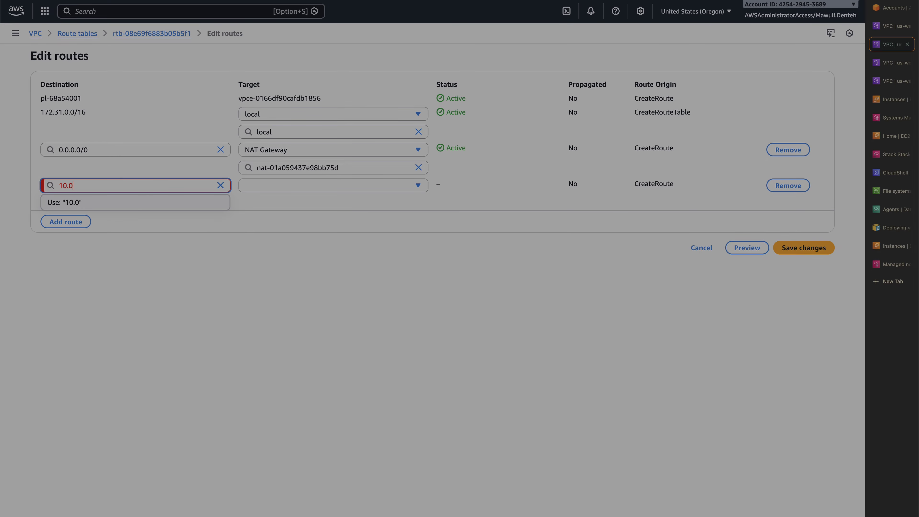
pyautogui.write('.0/16')
pyautogui.click(76, 205)
pyautogui.click(804, 245)
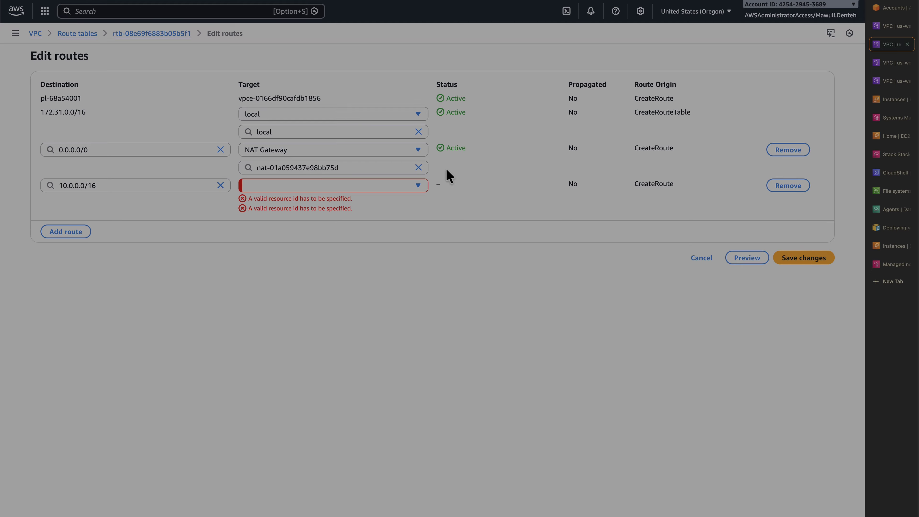
# Target the new 10.0.0.0/16 route at peering connection pcx-0088cd21c342f8686 and save the Oregon private-b routes
pyautogui.click(393, 187)
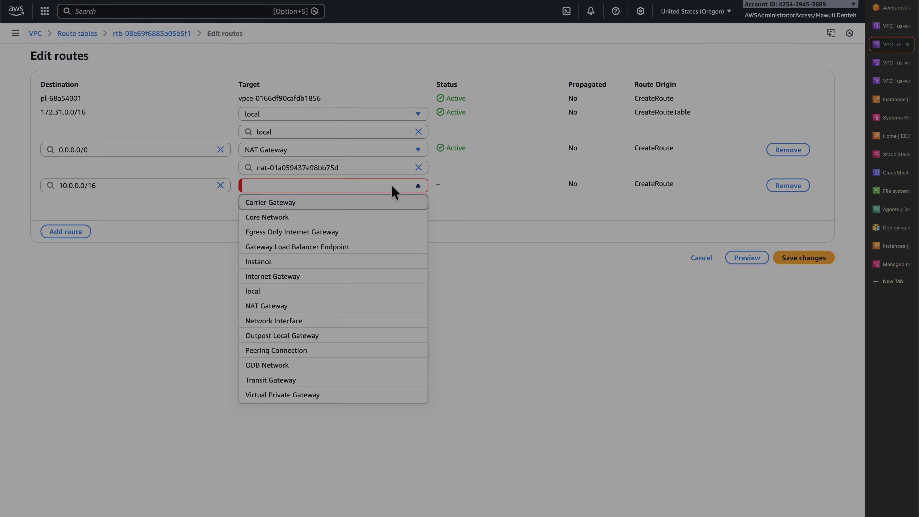
pyautogui.click(321, 351)
pyautogui.click(306, 210)
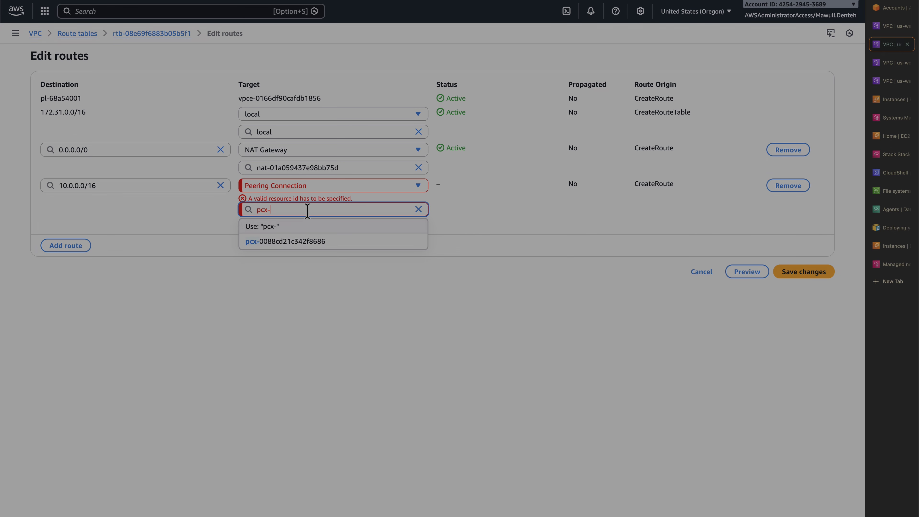
pyautogui.click(316, 241)
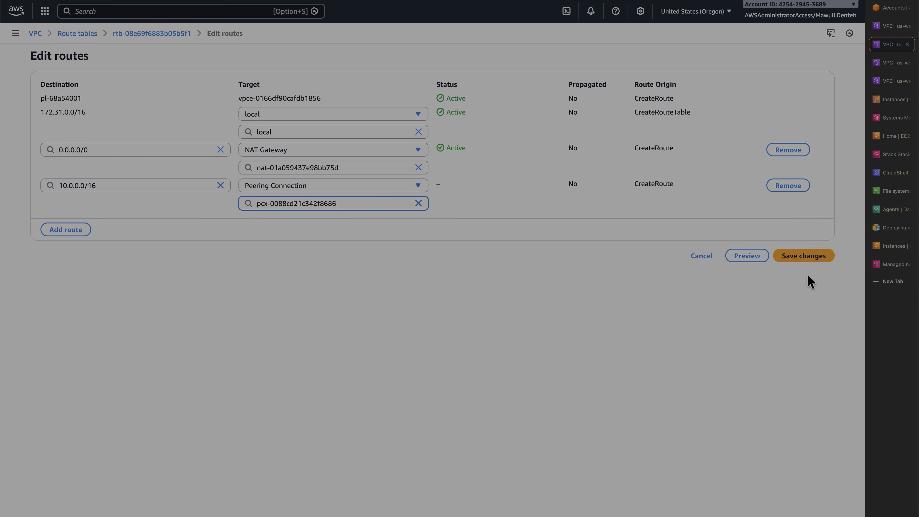
pyautogui.click(803, 257)
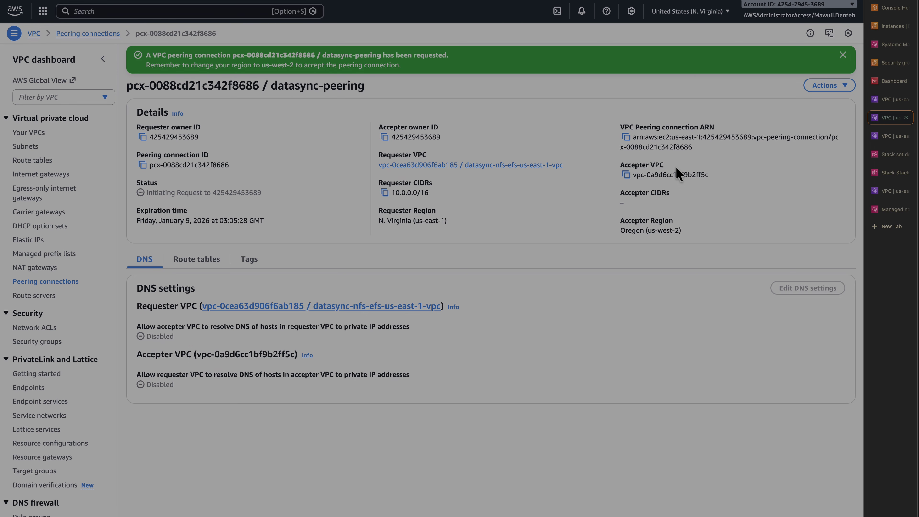
# In N. Virginia, add a route with destination 172.31.0.0/16 to the route table datasync-nfs-efs-us-east-1-private-a-rt
pyautogui.click(886, 101)
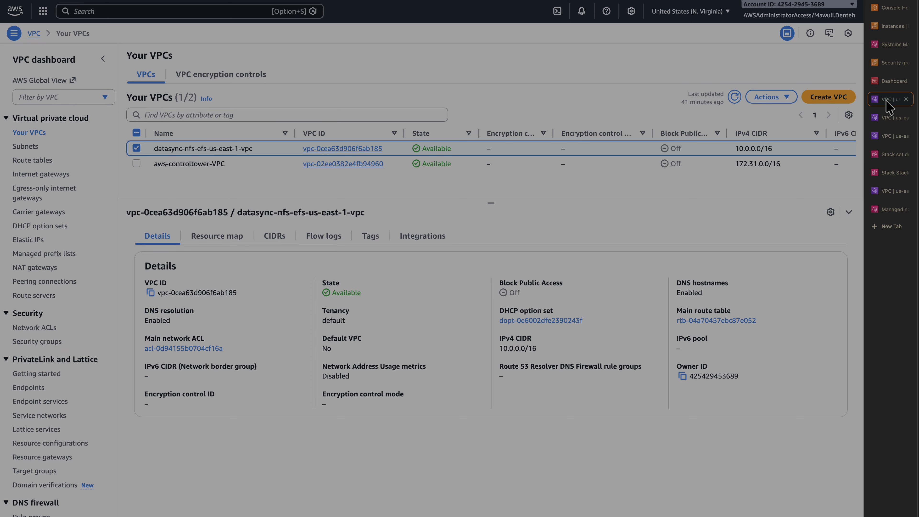
pyautogui.click(889, 142)
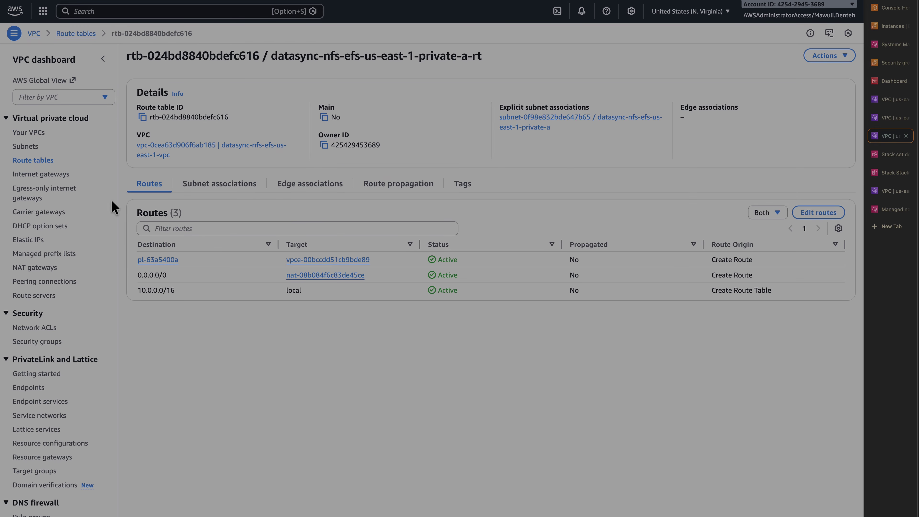
pyautogui.click(33, 160)
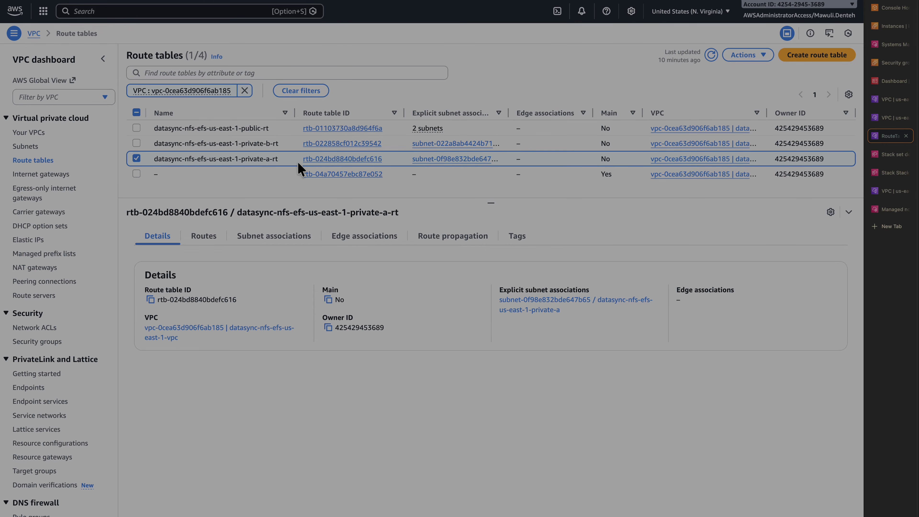
pyautogui.click(205, 241)
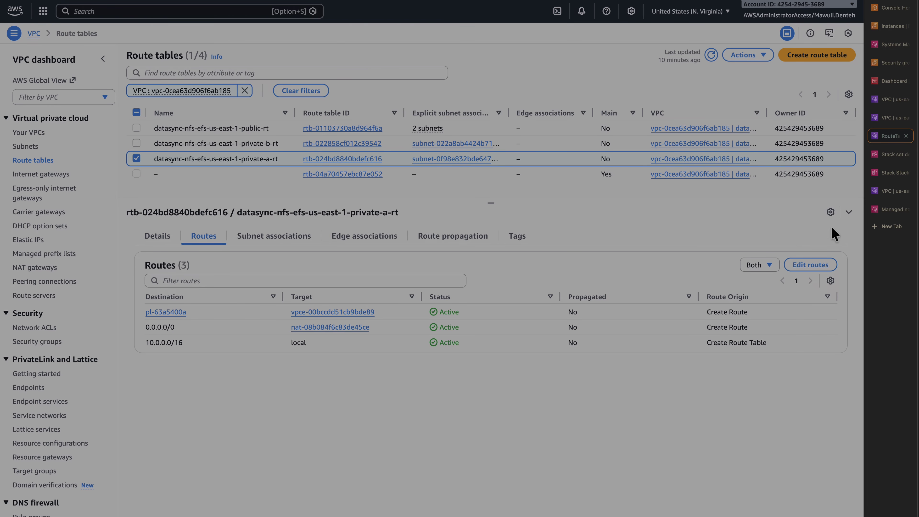
pyautogui.click(819, 269)
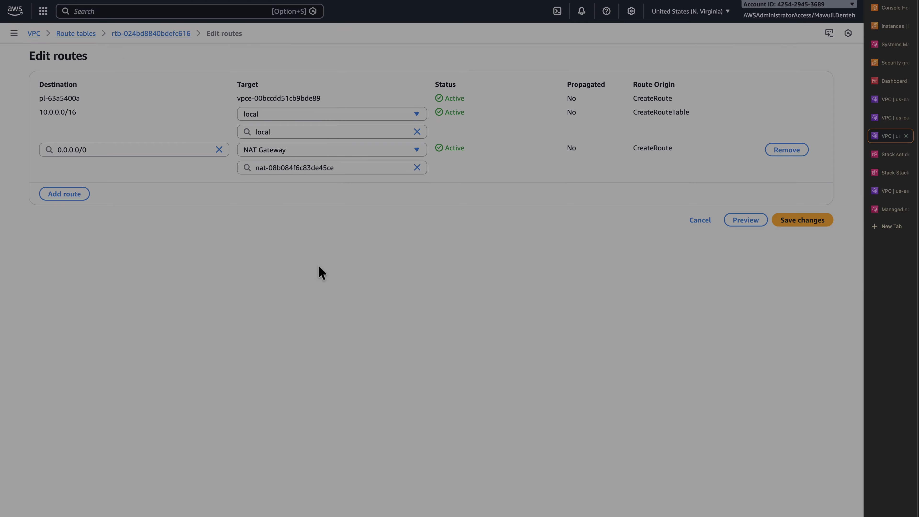
pyautogui.click(69, 198)
pyautogui.click(78, 186)
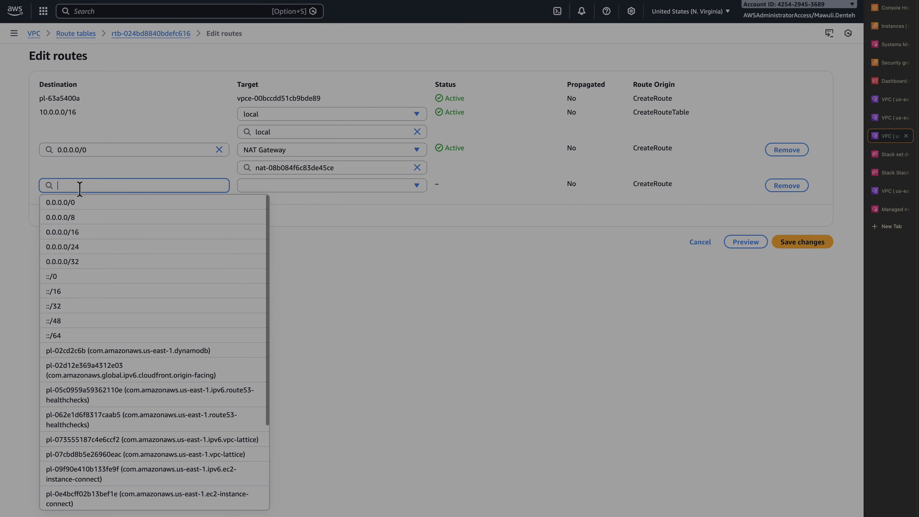
pyautogui.write('172.31.0.0/')
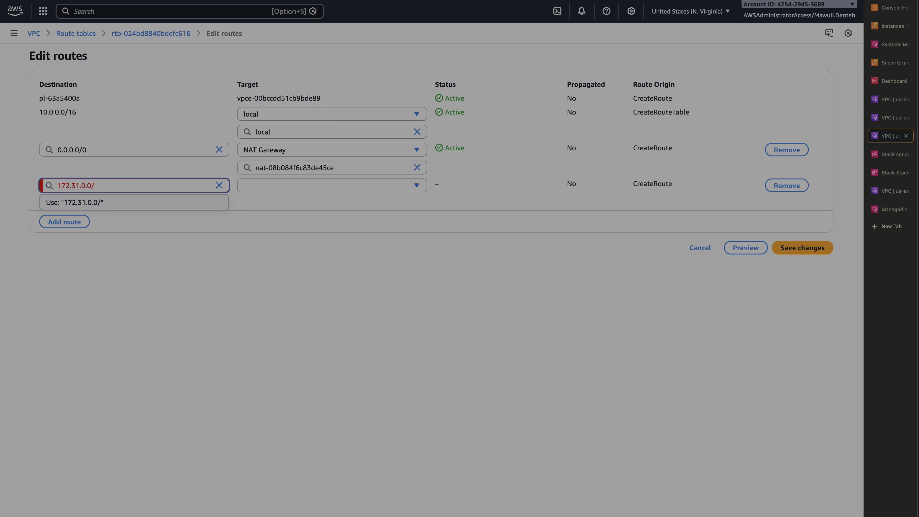
pyautogui.write('16')
pyautogui.click(89, 202)
pyautogui.click(314, 185)
pyautogui.click(296, 342)
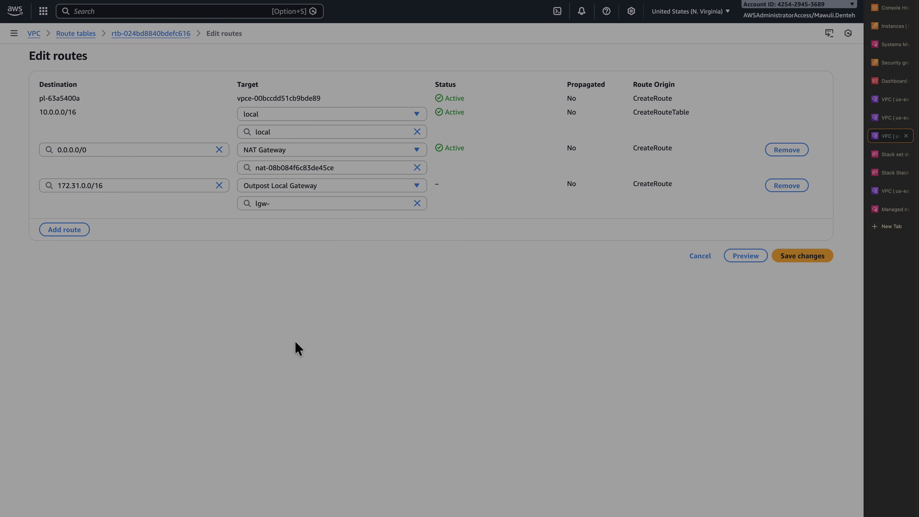
pyautogui.click(301, 199)
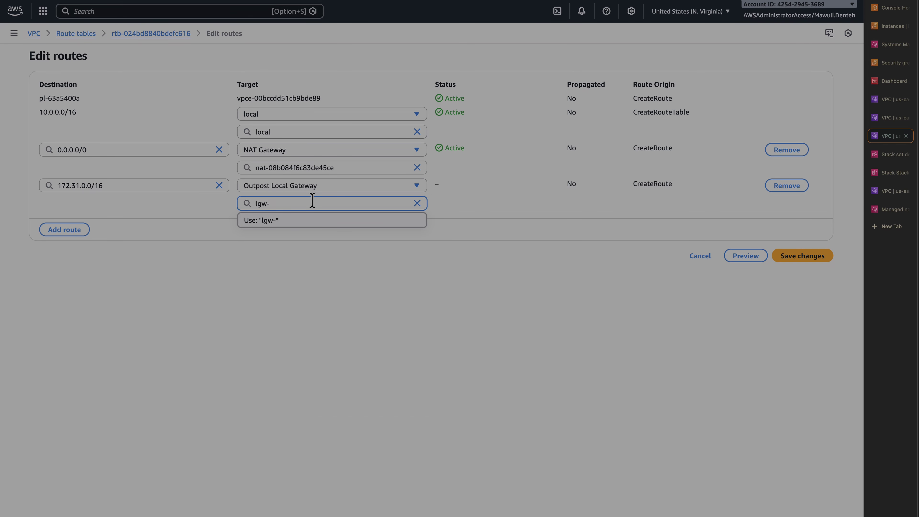
# Set the 172.31.0.0/16 route's target to peering connection pcx-0088cd21c342f8686 and save the N. Virginia private-a routes
pyautogui.click(342, 188)
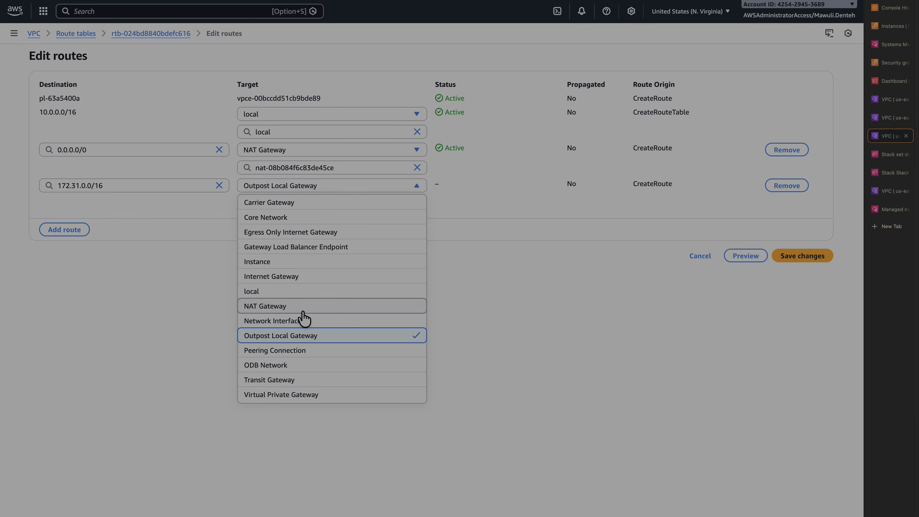
pyautogui.click(280, 350)
pyautogui.click(299, 203)
pyautogui.click(302, 236)
pyautogui.click(798, 260)
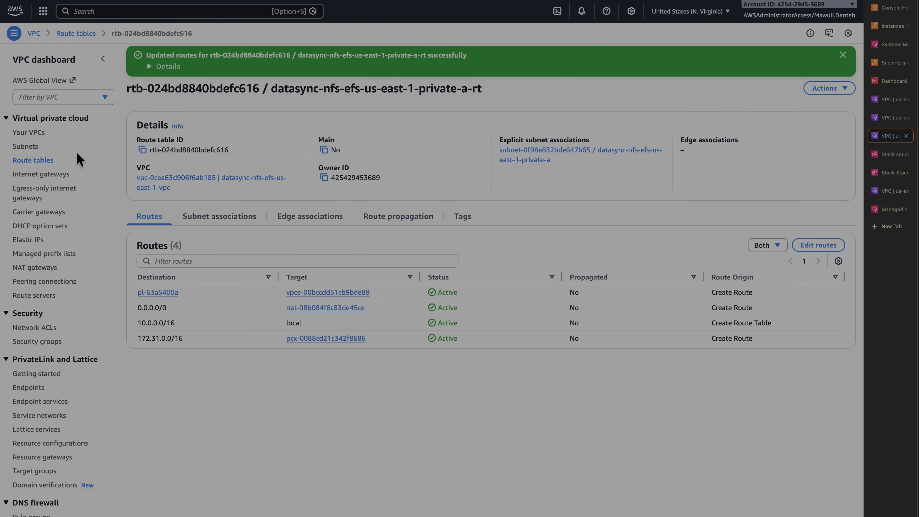
# Add a route with destination 172.31.0.0/16 to the N. Virginia route table datasync-nfs-efs-us-east-1-private-b-rt
pyautogui.click(33, 162)
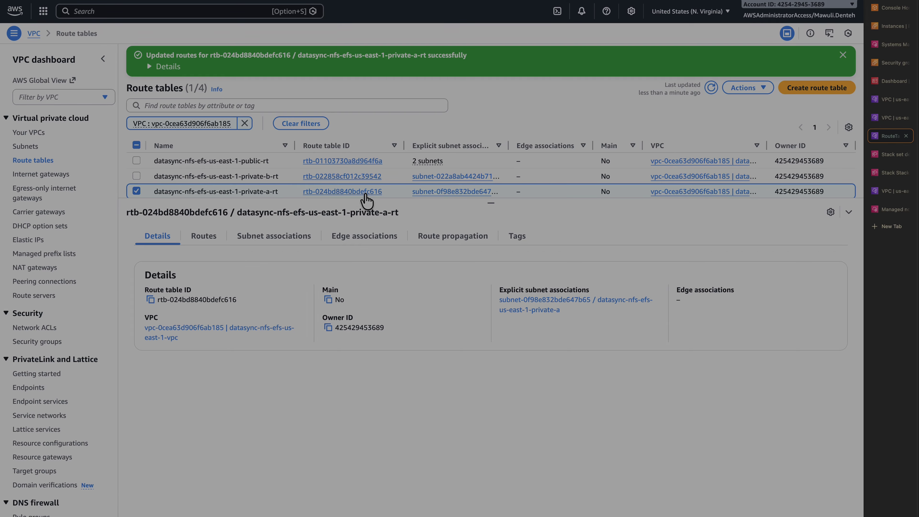
pyautogui.click(342, 177)
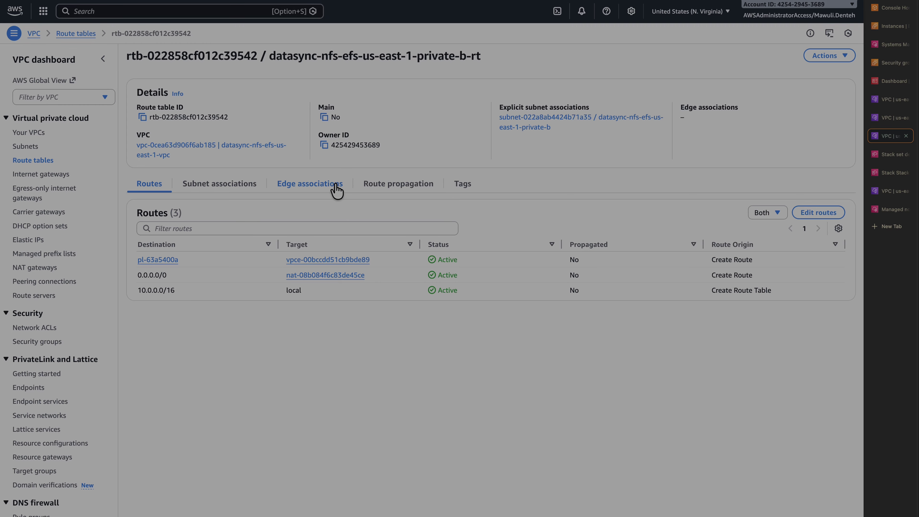
pyautogui.click(818, 213)
pyautogui.click(62, 195)
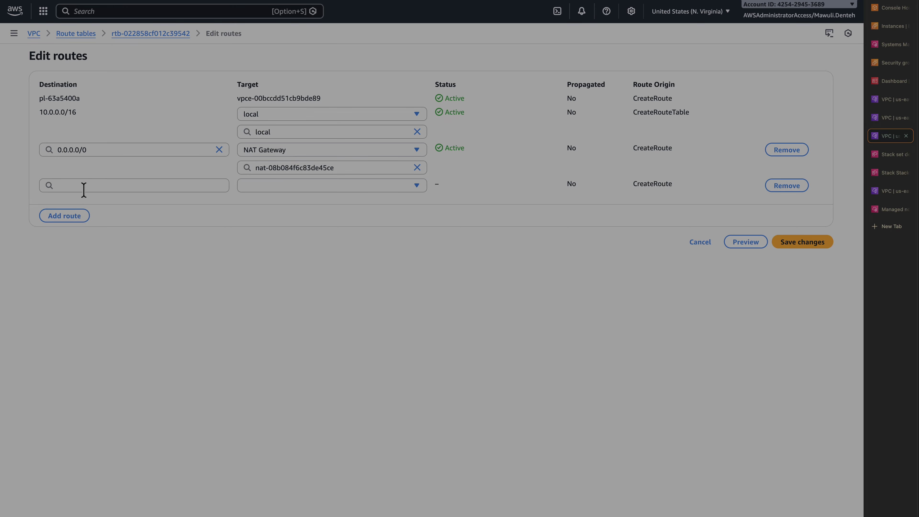
pyautogui.click(83, 186)
pyautogui.write('172.31.0.0/')
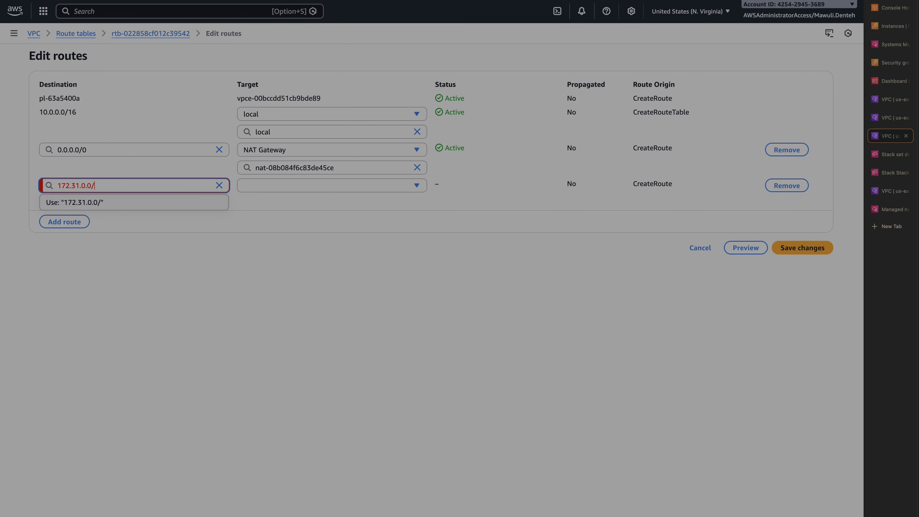
pyautogui.write('16')
pyautogui.click(86, 203)
# Target the private-b table's 172.31.0.0/16 route at peering connection pcx-0088cd21c342f8686, save it and return to the route tables list
pyautogui.click(281, 196)
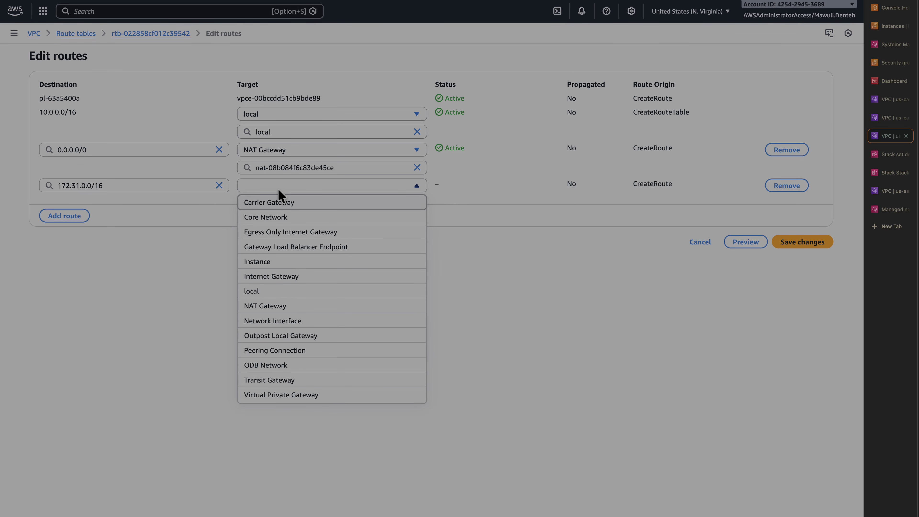
pyautogui.click(307, 353)
pyautogui.click(339, 198)
pyautogui.click(313, 233)
pyautogui.click(804, 256)
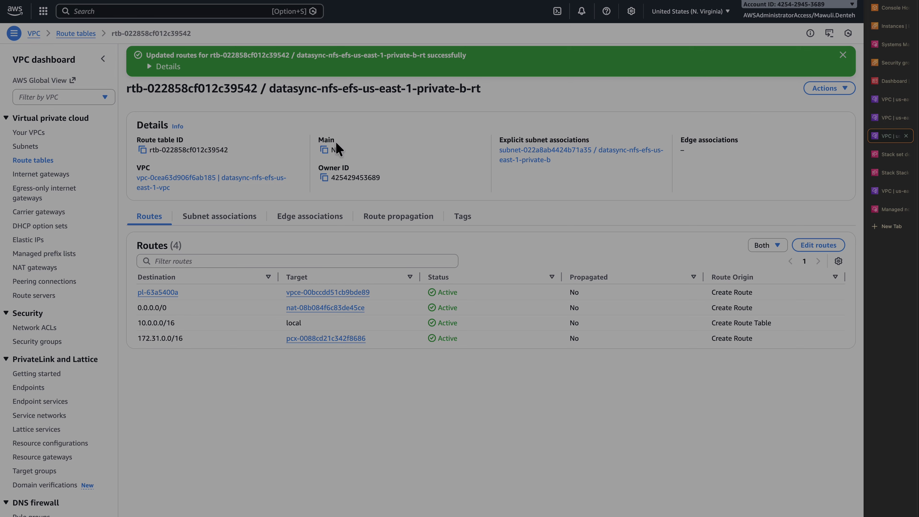
pyautogui.click(43, 168)
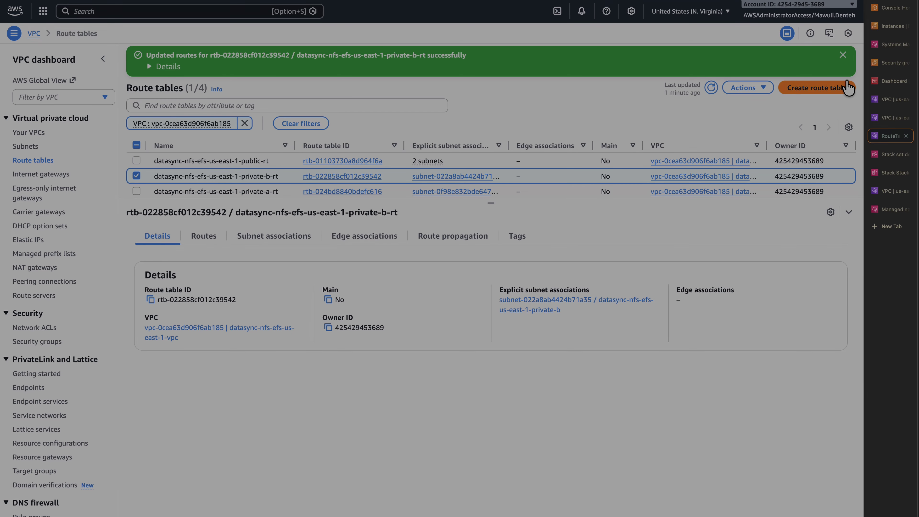
# Copy the private IPv4 address of the nfs-server instance in N. Virginia
pyautogui.click(843, 55)
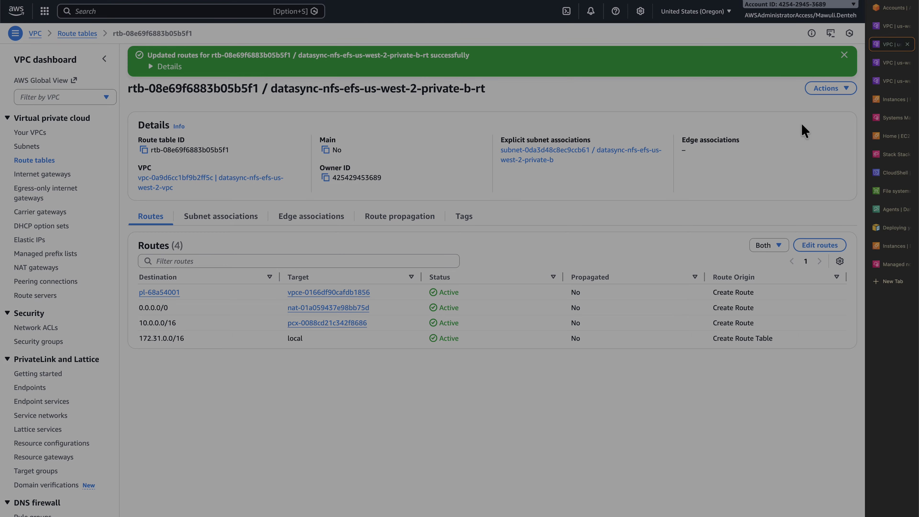
pyautogui.click(890, 102)
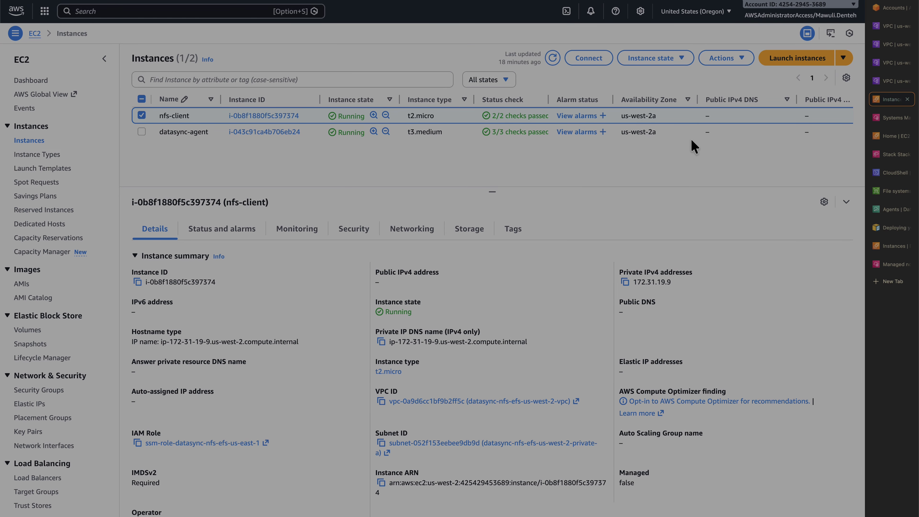
pyautogui.click(888, 118)
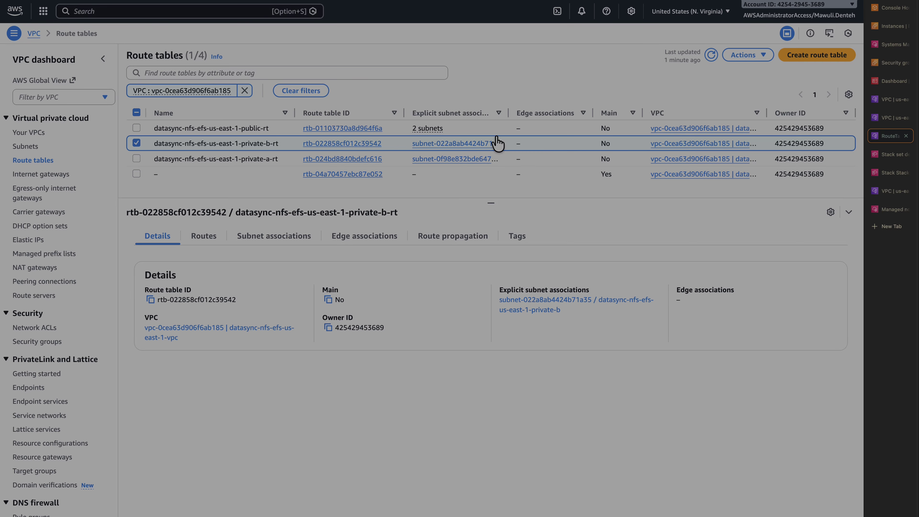
pyautogui.click(890, 25)
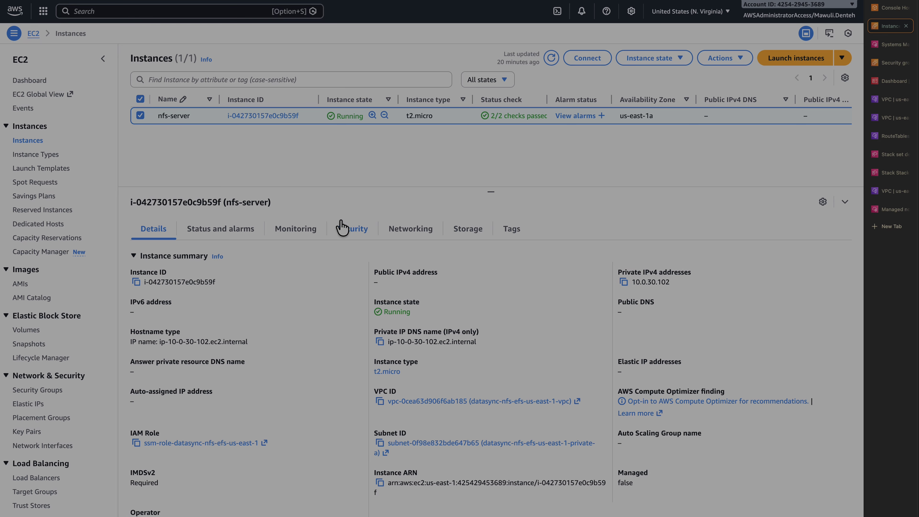
pyautogui.click(624, 283)
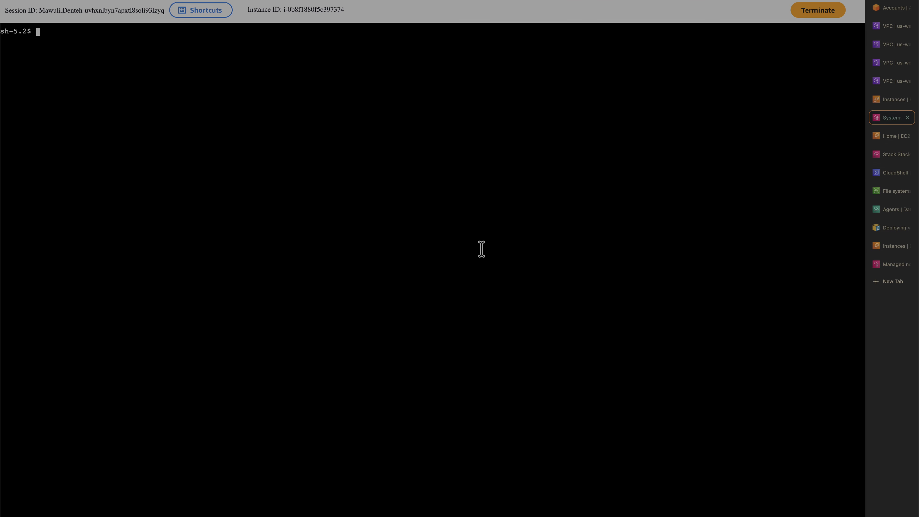
# From the nfs-client session, ping the NFS server at 10.0.30.102 with five packets and clear the terminal
pyautogui.write('ping -c 5')
pyautogui.press('super+v')
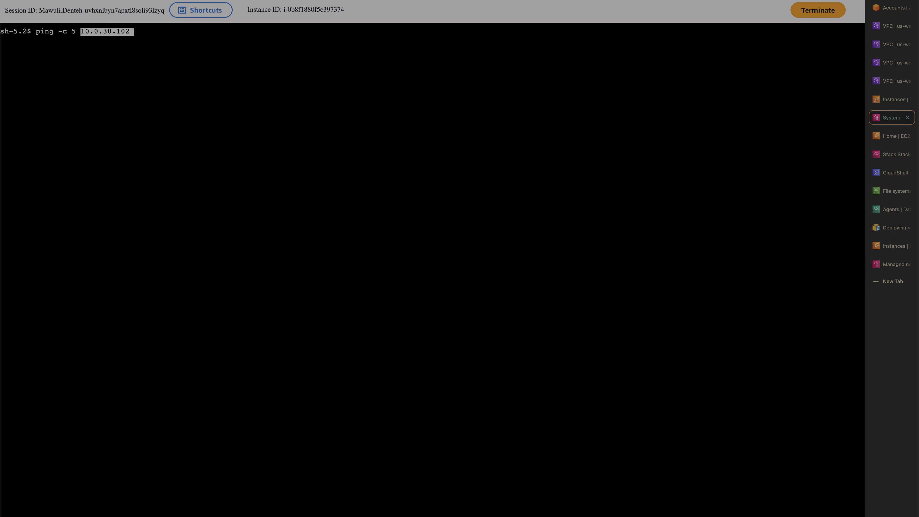
pyautogui.press('Return')
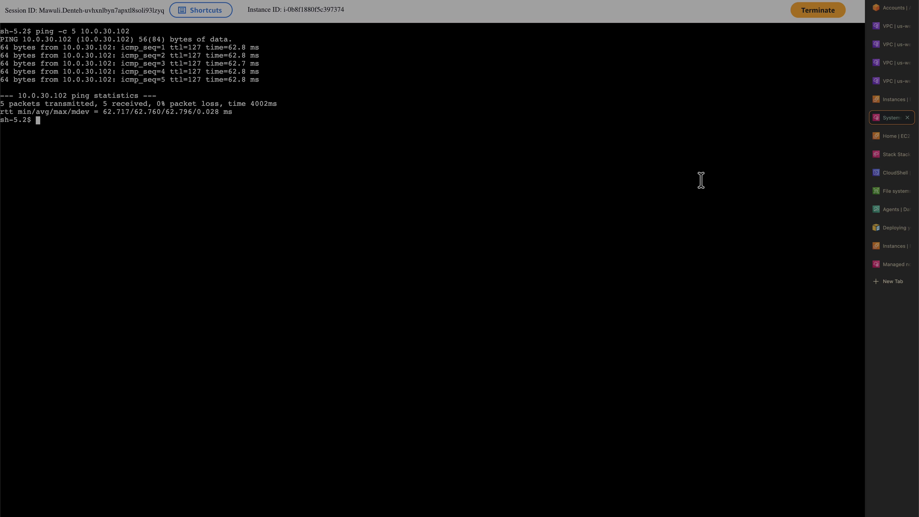
pyautogui.hotkey('ctrl', 'l')
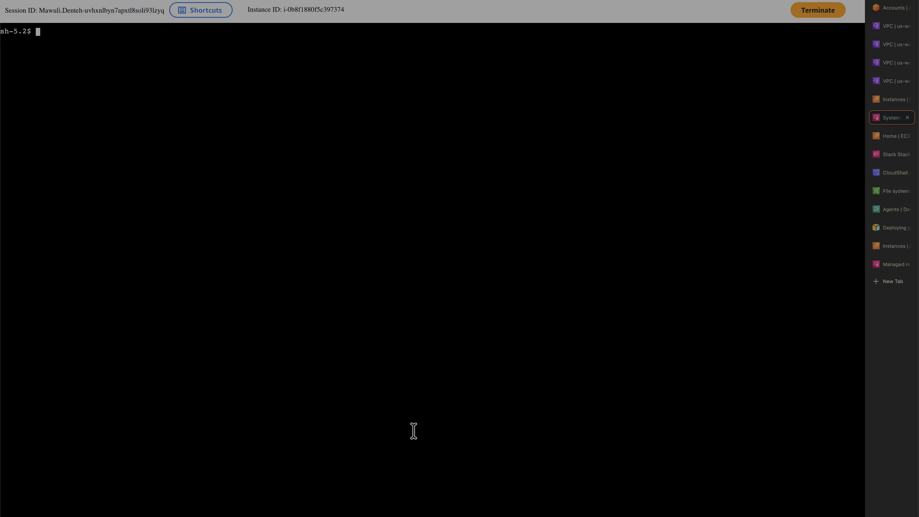
# Create the mount directory /mnt/nfs on the nfs-client instance with the mkdir command from notes.sh in the code editor
pyautogui.press('super+Tab')
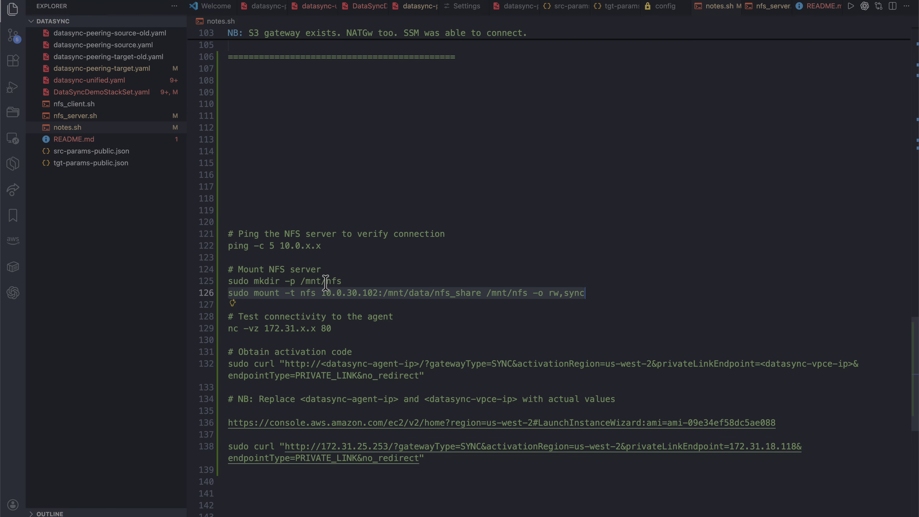
pyautogui.click(311, 281)
pyautogui.tripleClick(311, 282)
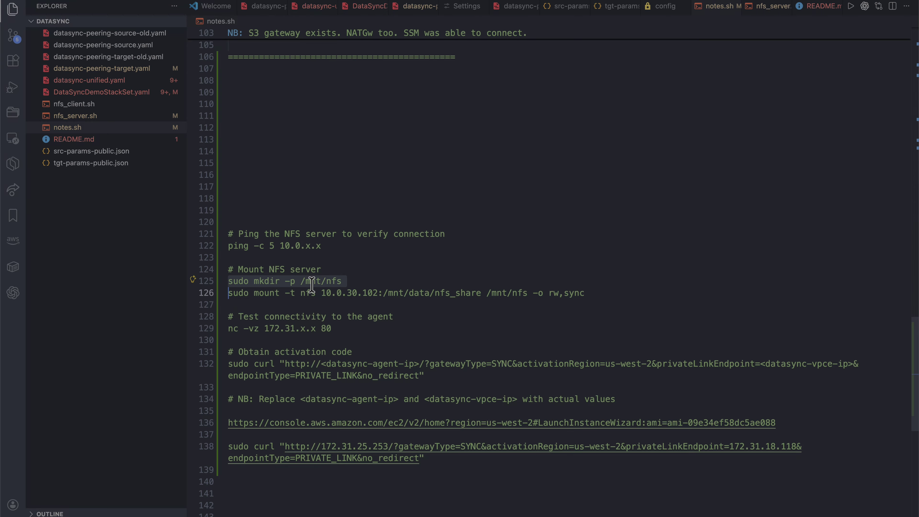
pyautogui.hotkey('shift', 'Left')
pyautogui.press('super+Tab')
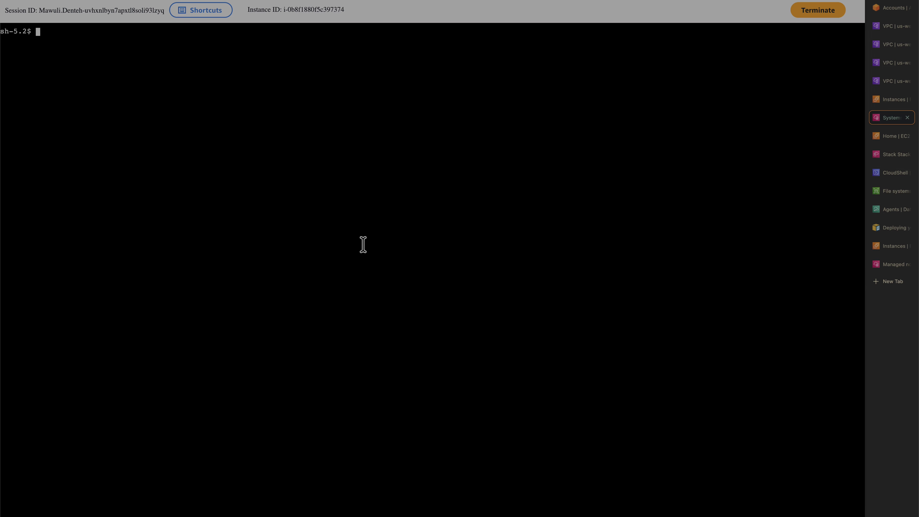
pyautogui.press('super+v')
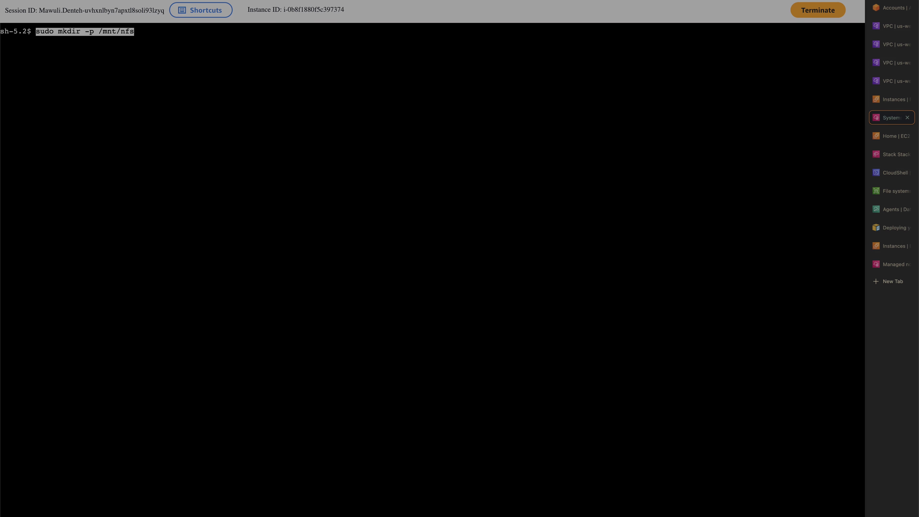
pyautogui.press('Return')
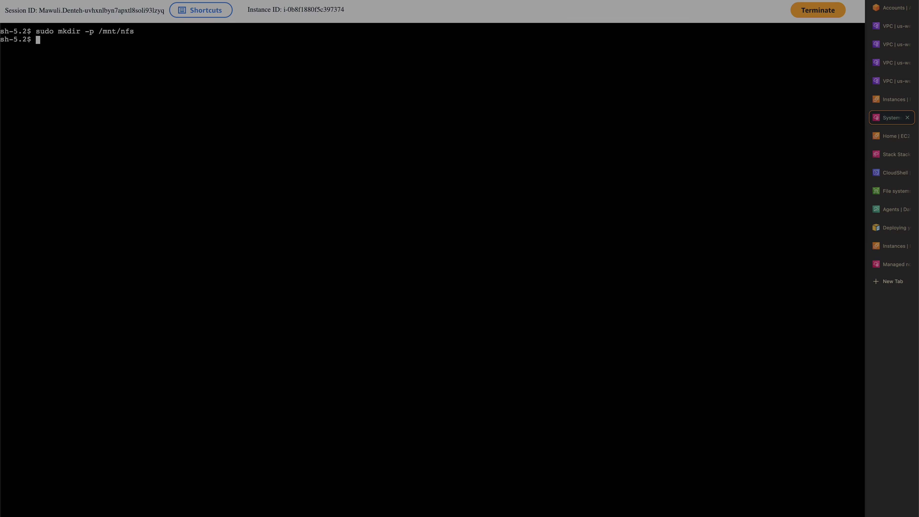
# Mount 10.0.30.102:/mnt/data/nfs_share at /mnt/nfs using the notes.sh command with rw,sync, and list the mounted file systems with df -h
pyautogui.press('super+Tab')
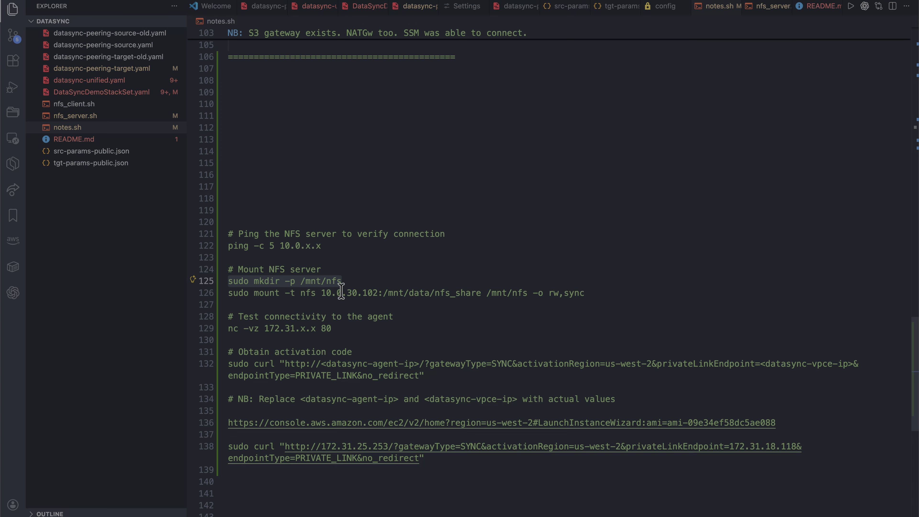
pyautogui.tripleClick(236, 293)
pyautogui.hotkey('shift', 'Left')
pyautogui.press('super+Tab')
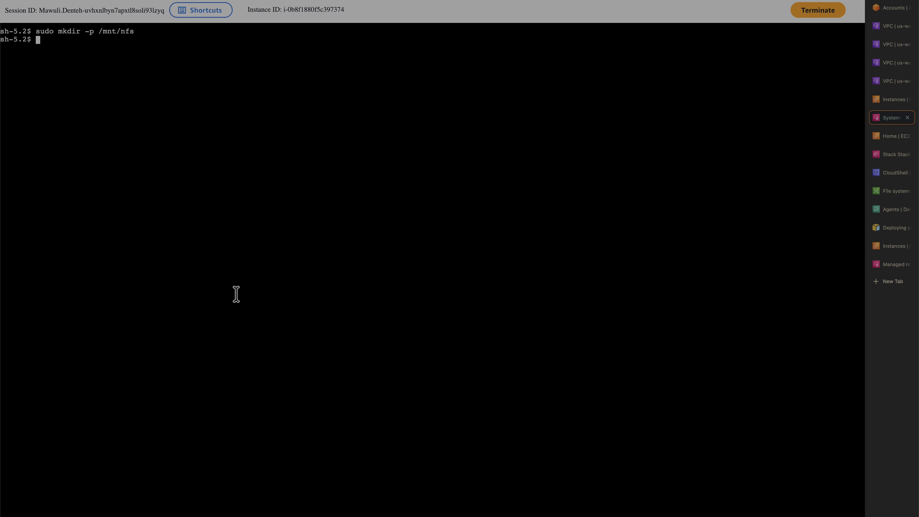
pyautogui.press('super+v')
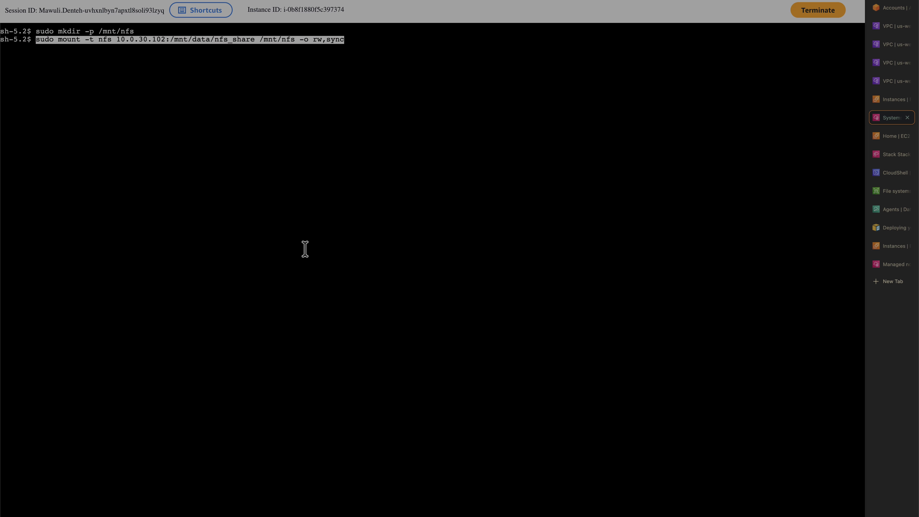
pyautogui.press('Return')
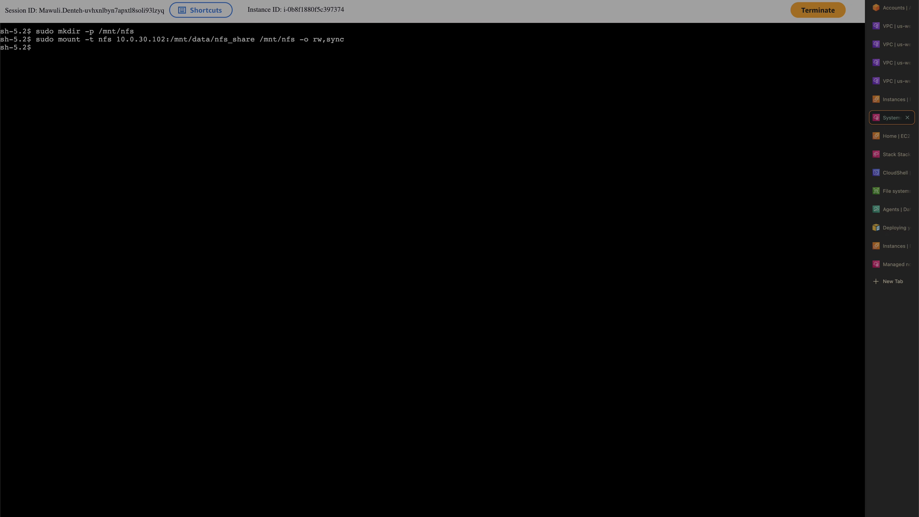
pyautogui.write('df -h')
pyautogui.press('Return')
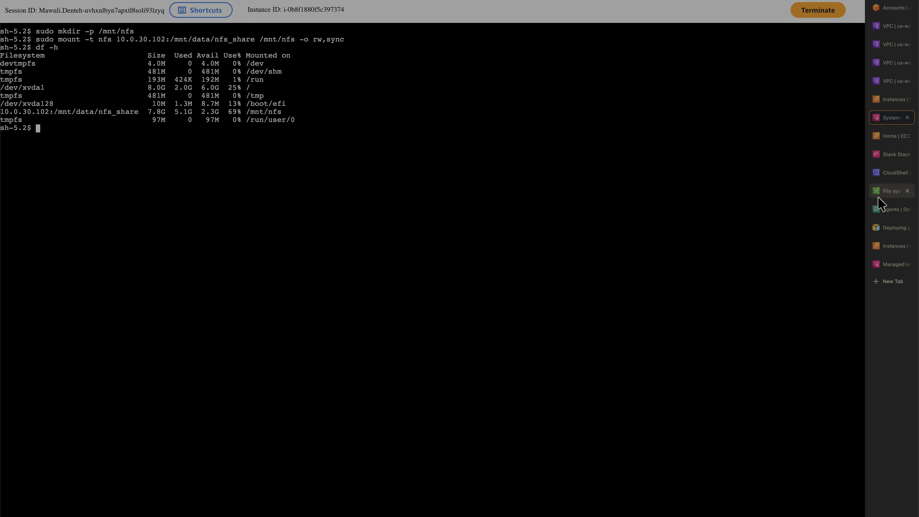
# Copy the NFS client mount-via-DNS command for the datasync-efs file system from its attach instructions
pyautogui.click(883, 193)
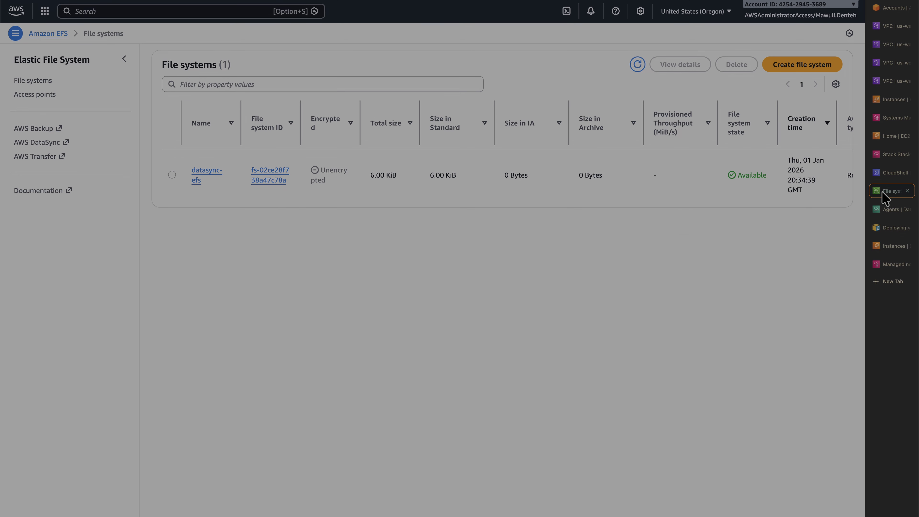
pyautogui.click(207, 175)
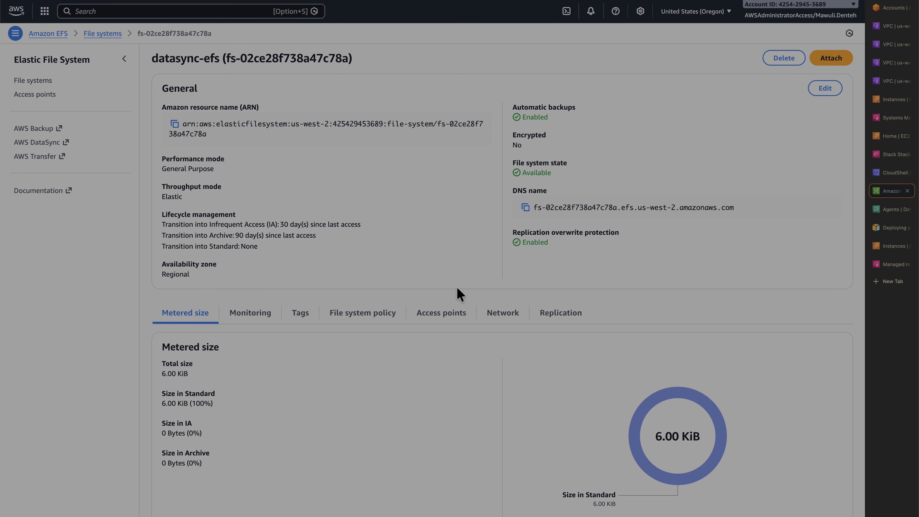
pyautogui.click(834, 62)
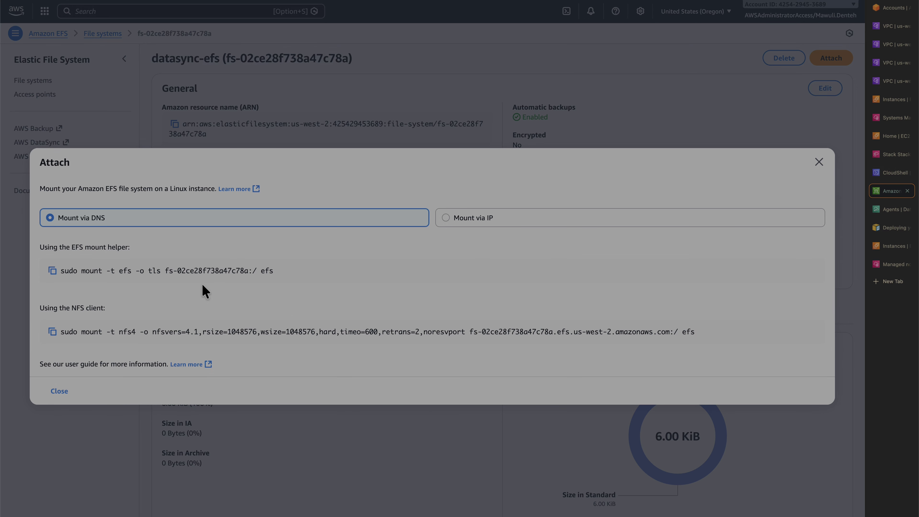
pyautogui.click(52, 332)
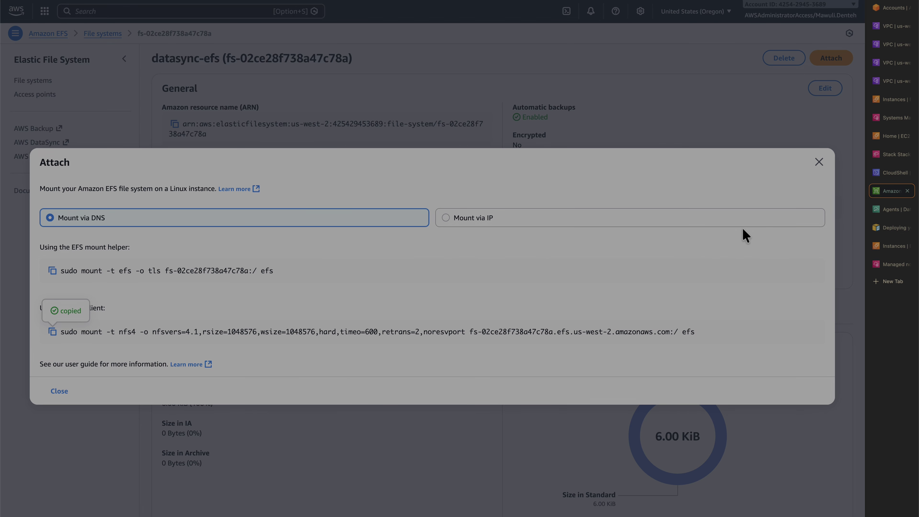
pyautogui.click(818, 163)
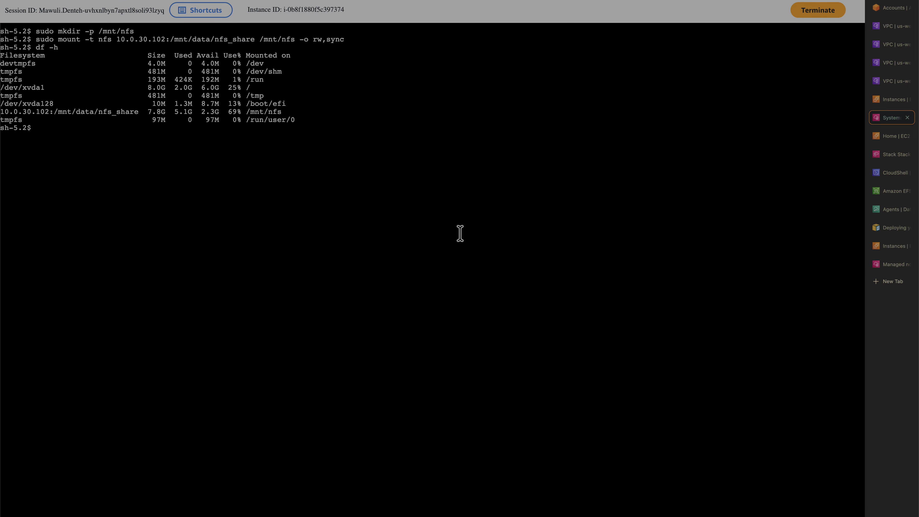
# On nfs-client, mount the EFS file system at a new /mnt/efs directory with the copied NFS command and check mounts with df -h
pyautogui.write('sudo mkdir -p /mnt/efs')
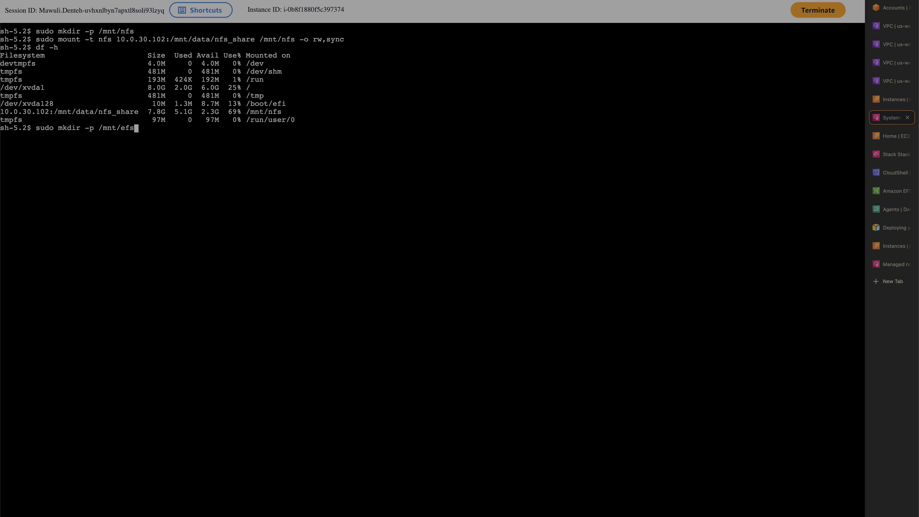
pyautogui.press('Return')
pyautogui.hotkey('ctrl', 'v')
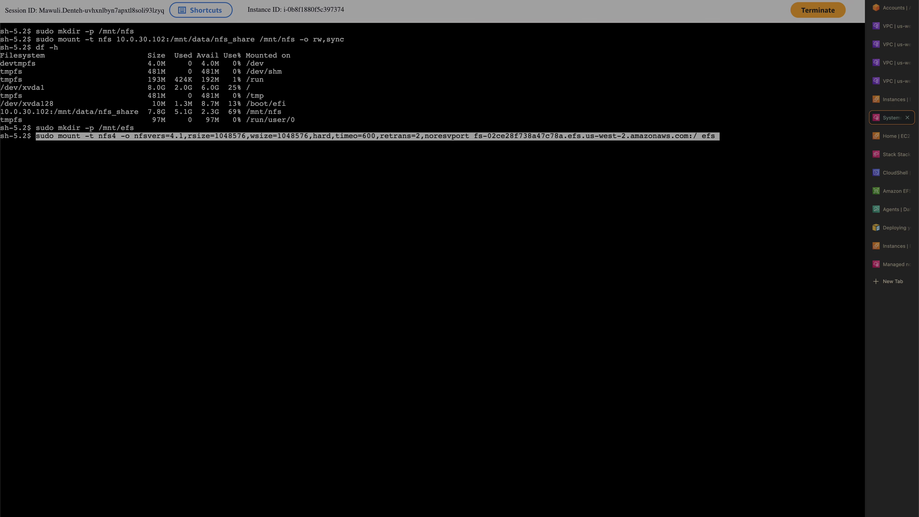
pyautogui.press('Left')
pyautogui.press('Left')
pyautogui.press('Left')
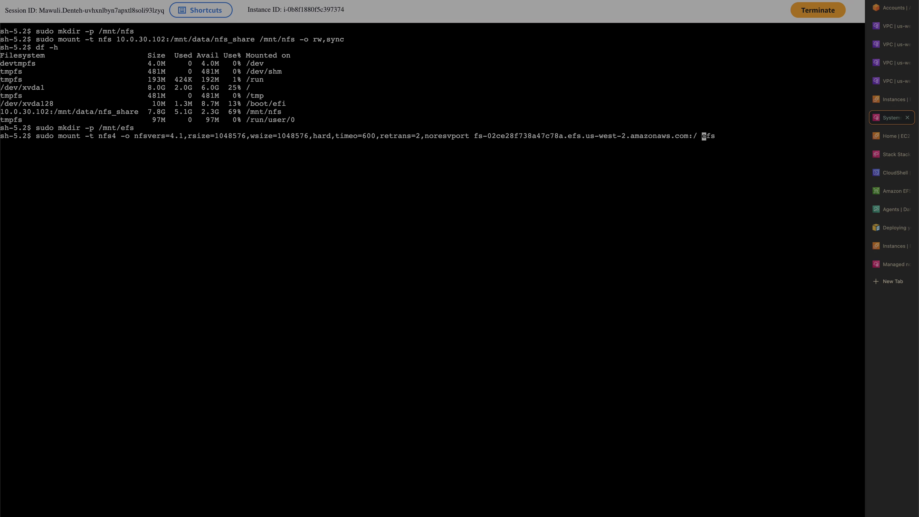
pyautogui.write('/mnt/')
pyautogui.press('Return')
pyautogui.write('df -h')
pyautogui.press('Return')
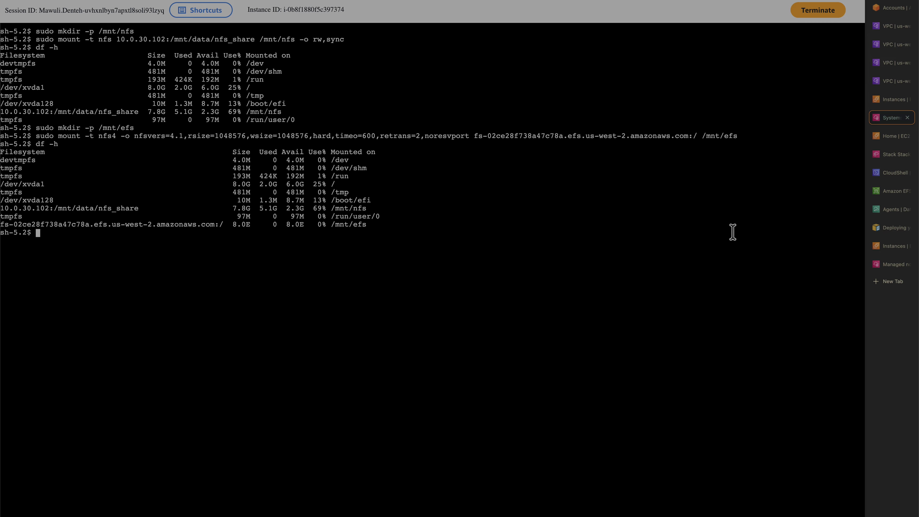
# Examine the details of the datasync-agent instance in Oregon instead of nfs-client
pyautogui.click(887, 101)
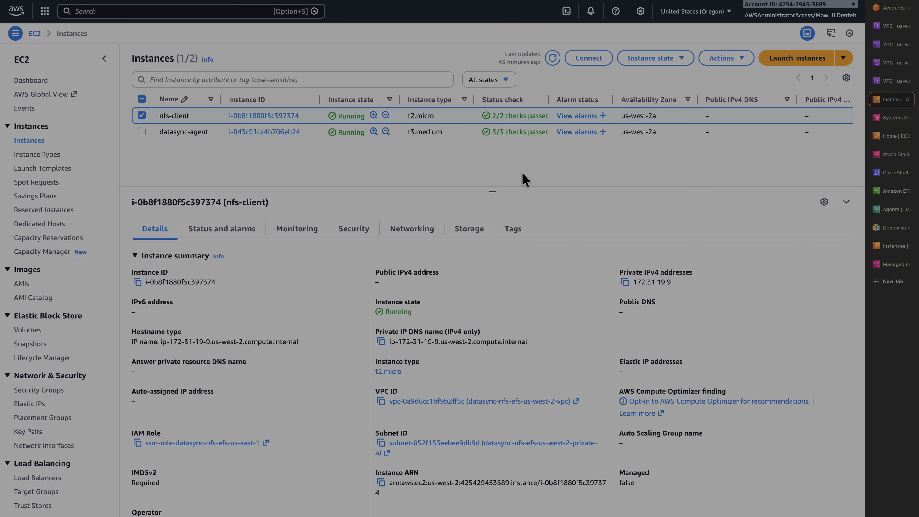
pyautogui.click(141, 116)
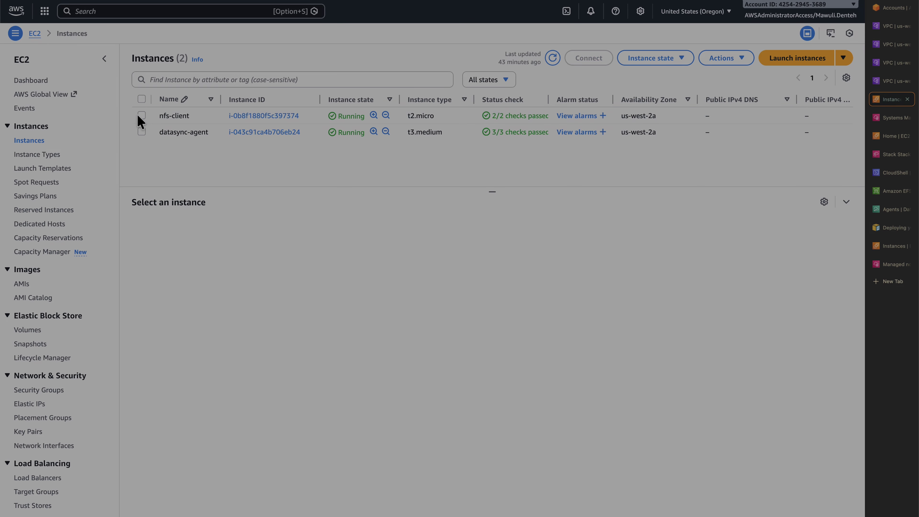
pyautogui.click(142, 132)
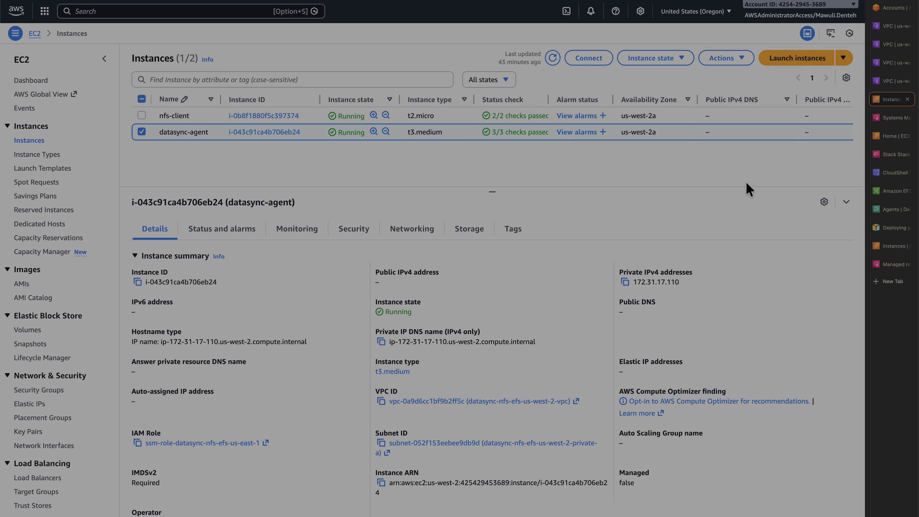
# Start creating a DataSync agent in Oregon with the endpoint type VPC endpoint using AWS PrivateLink
pyautogui.click(888, 209)
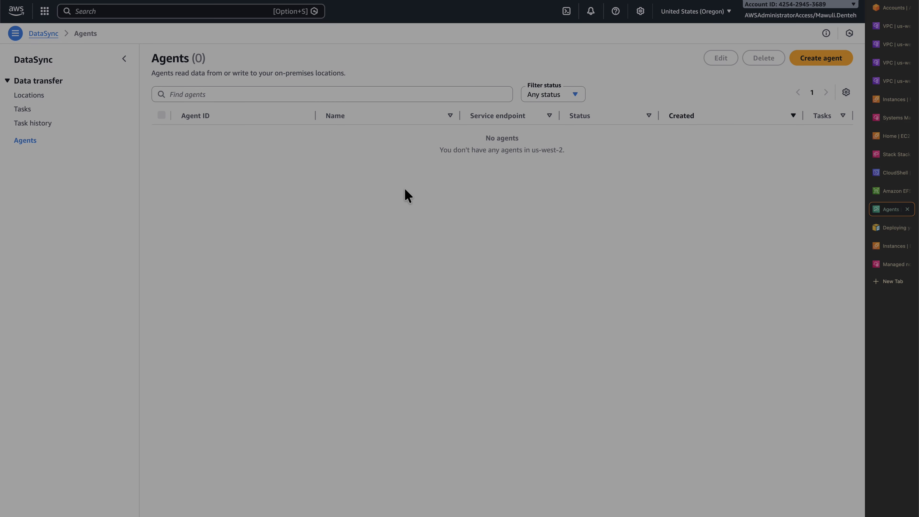
pyautogui.click(820, 58)
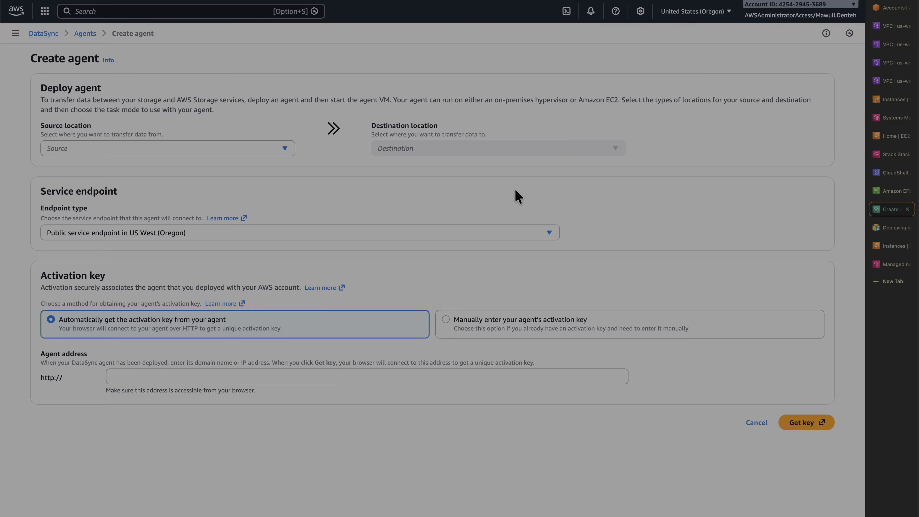
pyautogui.click(525, 228)
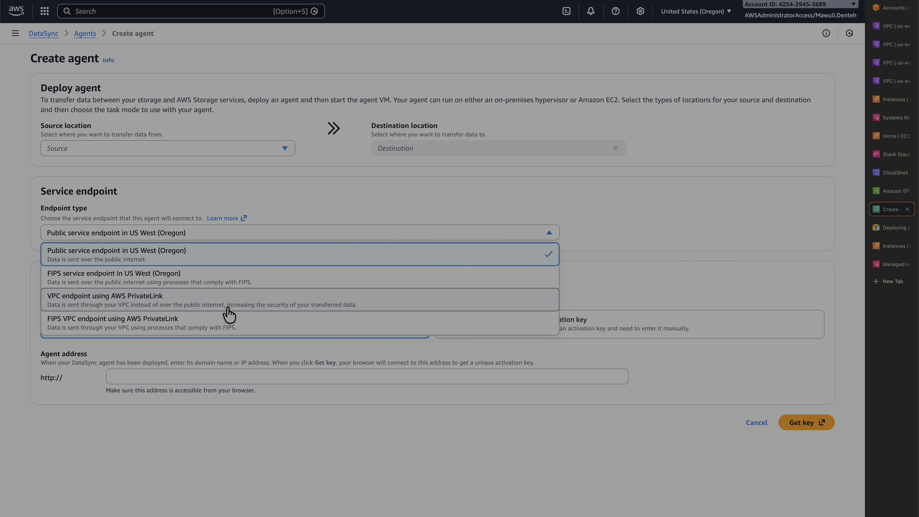
pyautogui.click(206, 308)
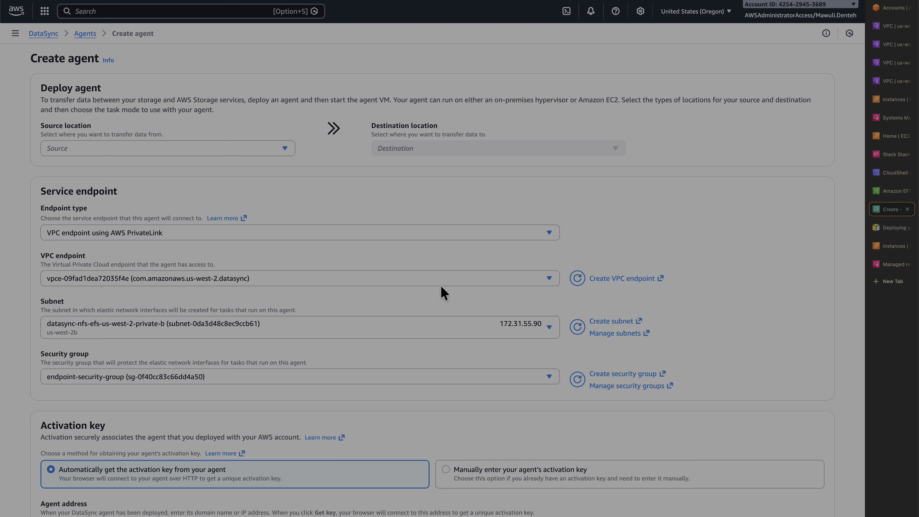
# Set the agent's subnet to datasync-nfs-efs-us-west-2-private-a, keeping the selected DataSync VPC endpoint
pyautogui.click(437, 278)
pyautogui.click(437, 278)
pyautogui.click(297, 329)
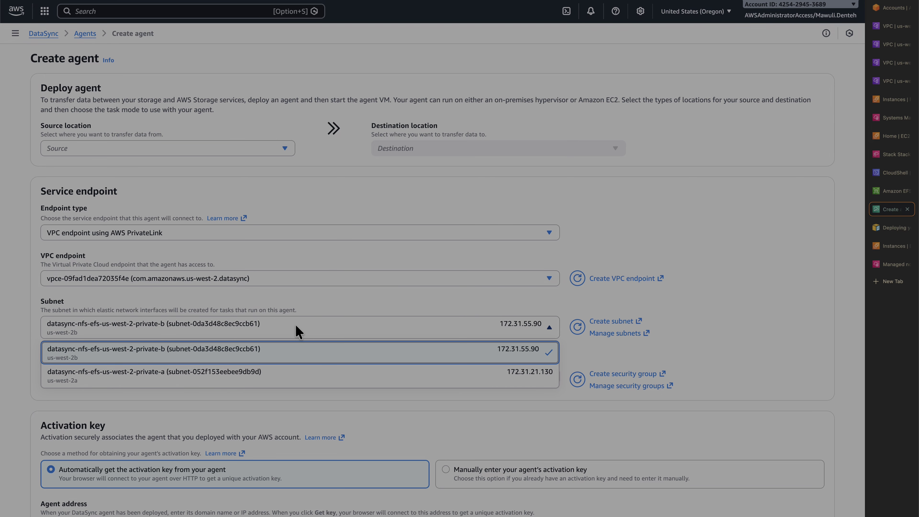
pyautogui.click(248, 380)
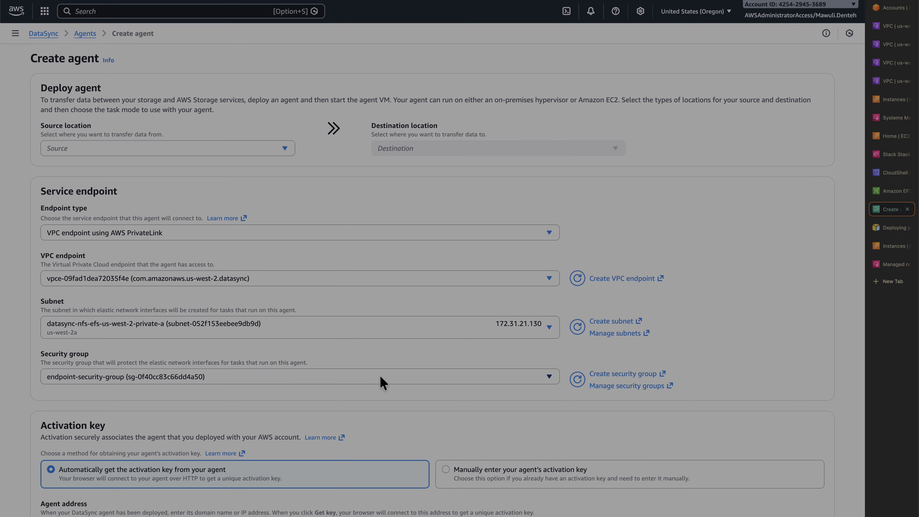
# Choose to enter the agent's activation key manually and make the Activation key field ready for entry
pyautogui.scroll(-3, 455, 406)
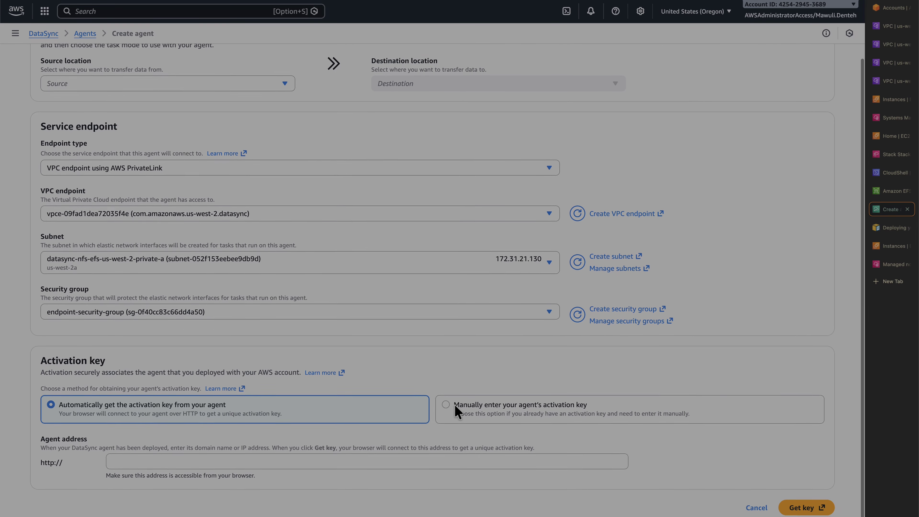
pyautogui.click(483, 402)
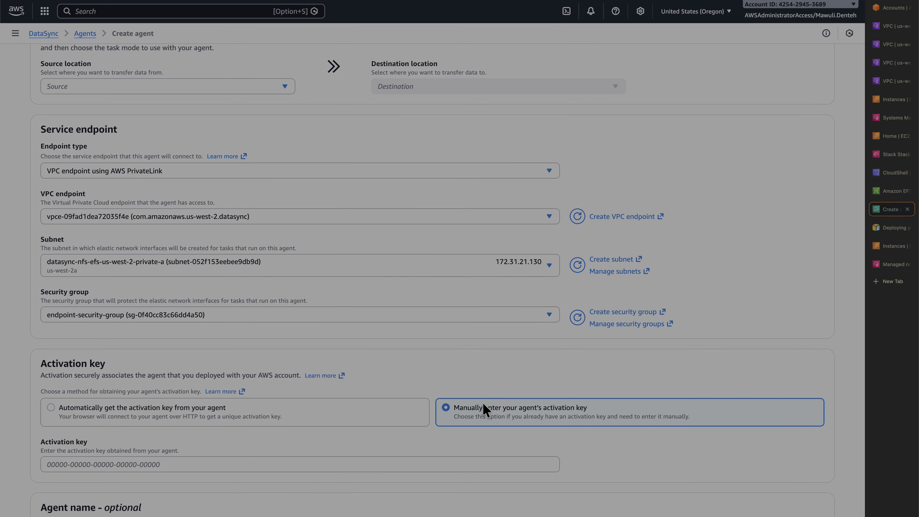
pyautogui.scroll(-3, 482, 402)
pyautogui.scroll(-1, 483, 402)
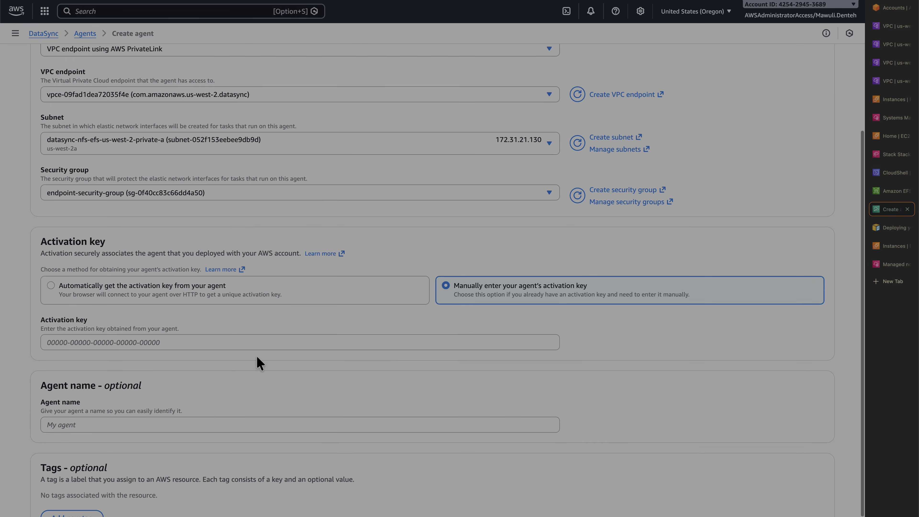
pyautogui.scroll(-1, 256, 355)
pyautogui.click(166, 297)
# Find the agent connectivity command in notes.sh and copy the datasync-agent instance's private IPv4 address from EC2
pyautogui.press('super+Tab')
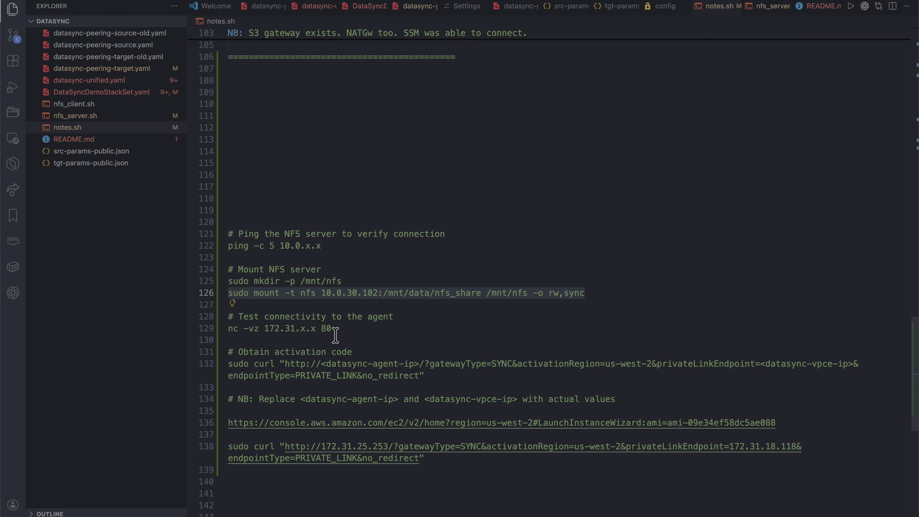
pyautogui.click(350, 330)
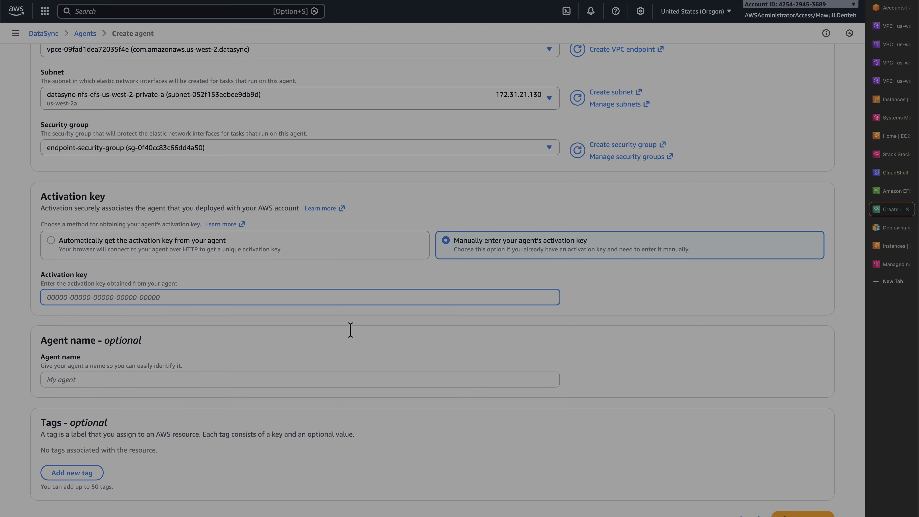
pyautogui.click(892, 102)
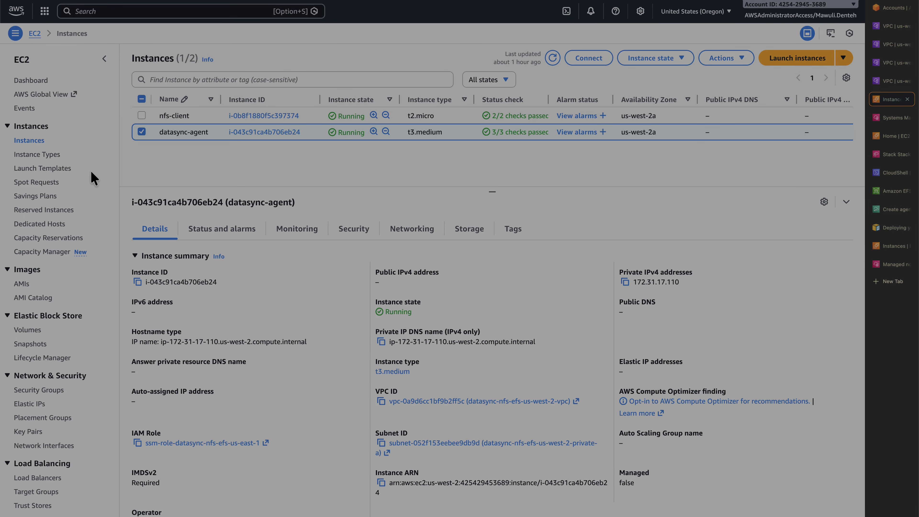
pyautogui.click(623, 285)
# In notes.sh in Visual Studio Code, replace the 172.31.x.x placeholder in the nc command with 172.31.17.110
pyautogui.press('super+Tab')
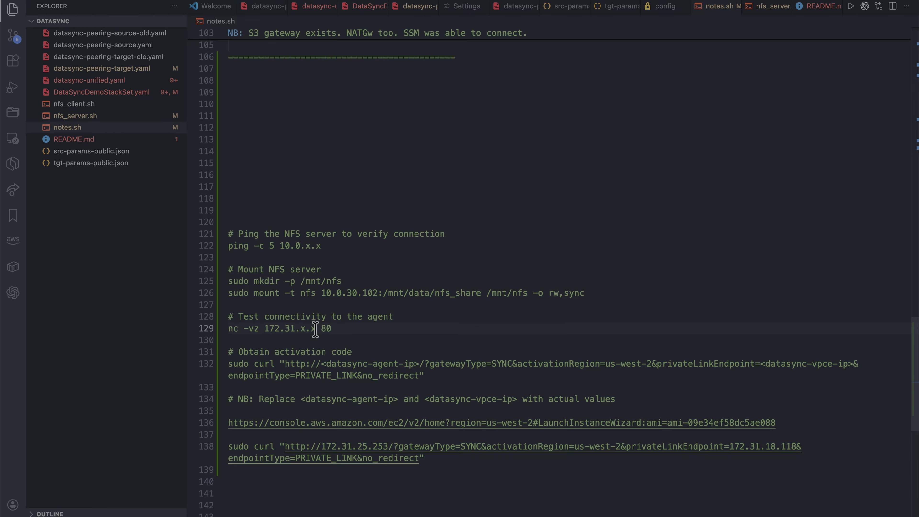
pyautogui.press('BackSpace')
pyautogui.press('BackSpace')
pyautogui.press('BackSpace')
pyautogui.press('BackSpace')
pyautogui.press('BackSpace')
pyautogui.press('BackSpace')
pyautogui.press('BackSpace')
pyautogui.press('BackSpace')
pyautogui.press('BackSpace')
pyautogui.press('BackSpace')
pyautogui.press('super+v')
# Copy the command nc -vz 172.31.17.110 80 from notes.sh and run it in the nfs-client session in Firefox
pyautogui.tripleClick(342, 328)
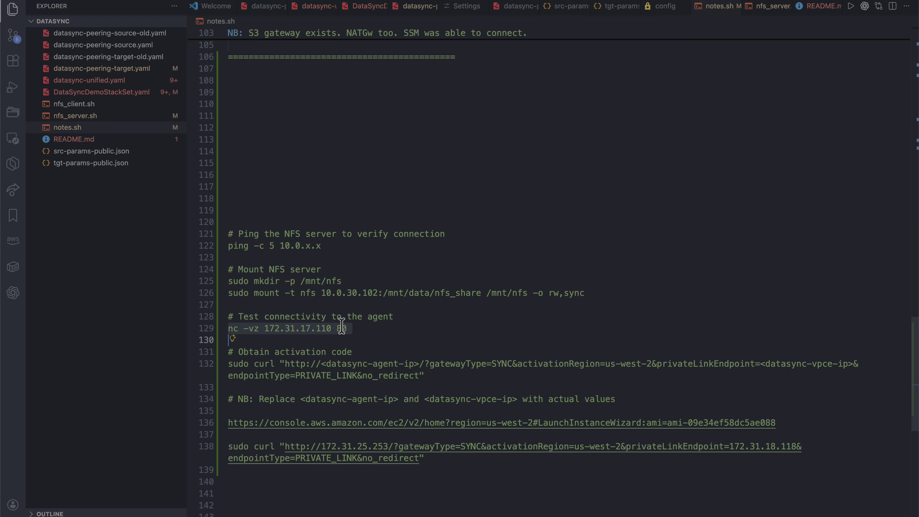
pyautogui.hotkey('shift', 'Left')
pyautogui.press('super+Tab')
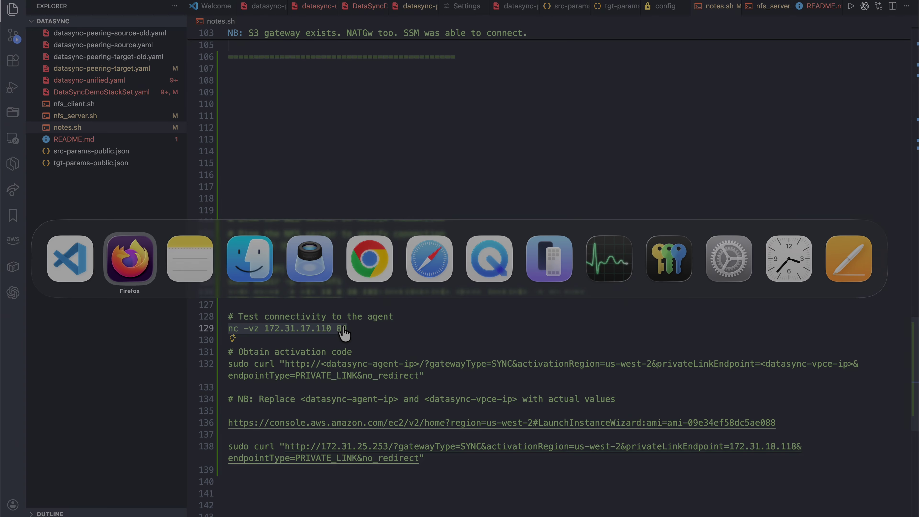
pyautogui.hotkey('ctrl', 'Tab')
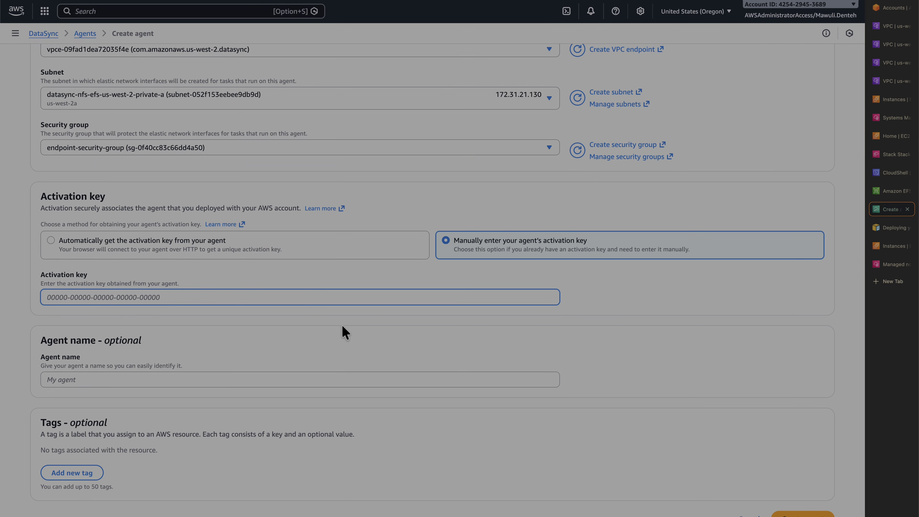
pyautogui.hotkey('ctrl', 'Tab')
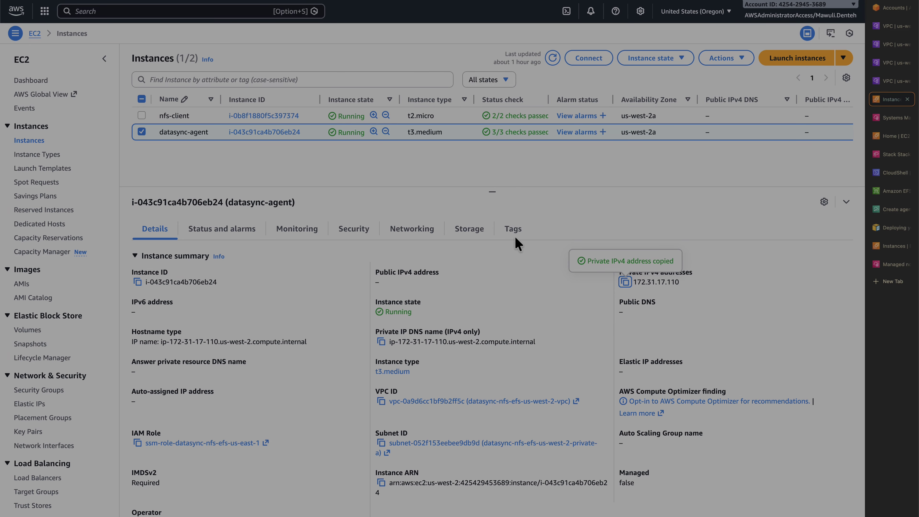
pyautogui.click(890, 117)
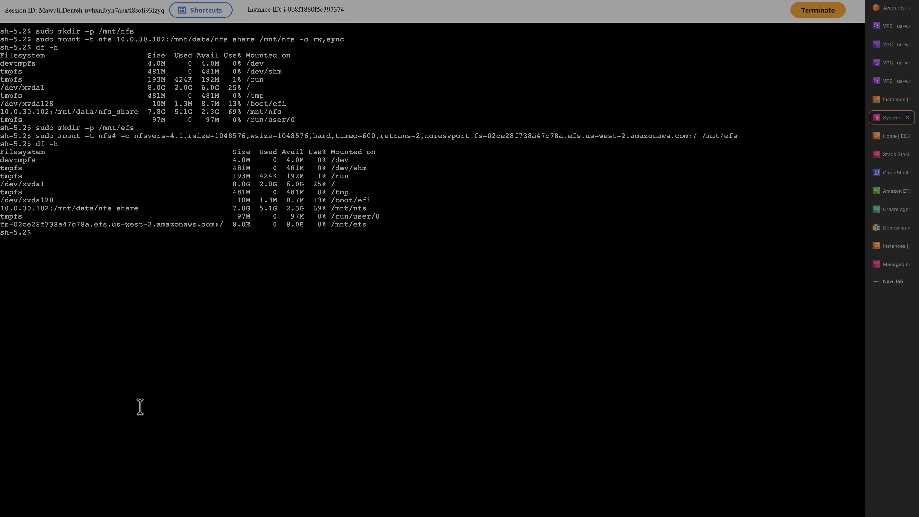
pyautogui.hotkey('ctrl', 'v')
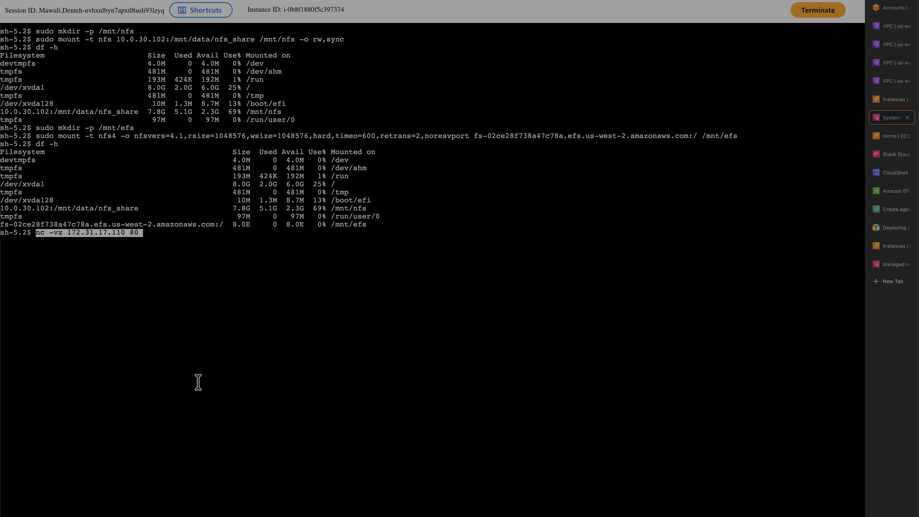
pyautogui.press('Return')
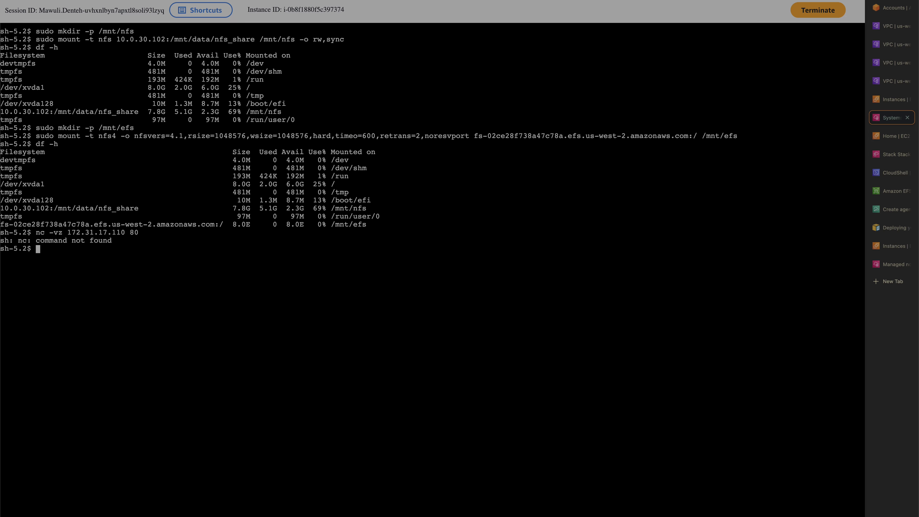
# Install nc on nfs-client with sudo dnf install nc, accepting the package installation
pyautogui.write('sudo dnf nc')
pyautogui.press('Return')
pyautogui.write('s')
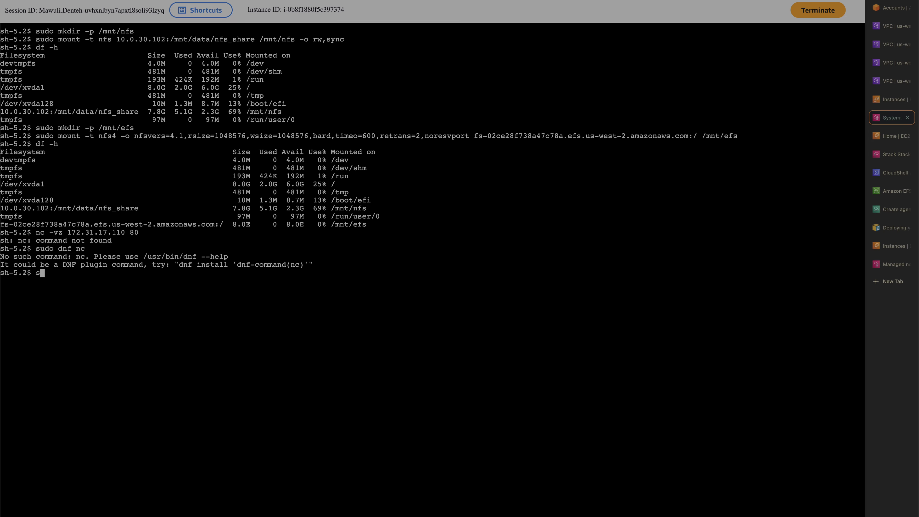
pyautogui.write('udo dnf install nc')
pyautogui.press('Return')
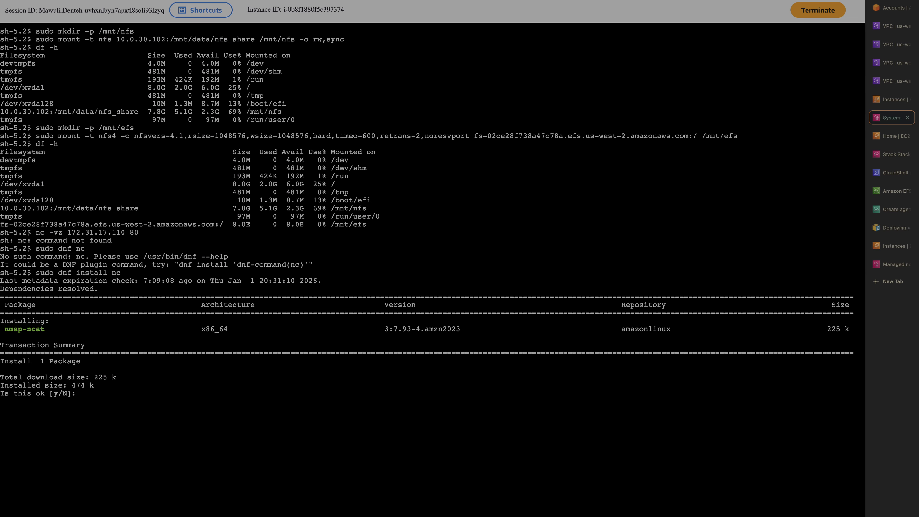
pyautogui.write('y')
pyautogui.press('Return')
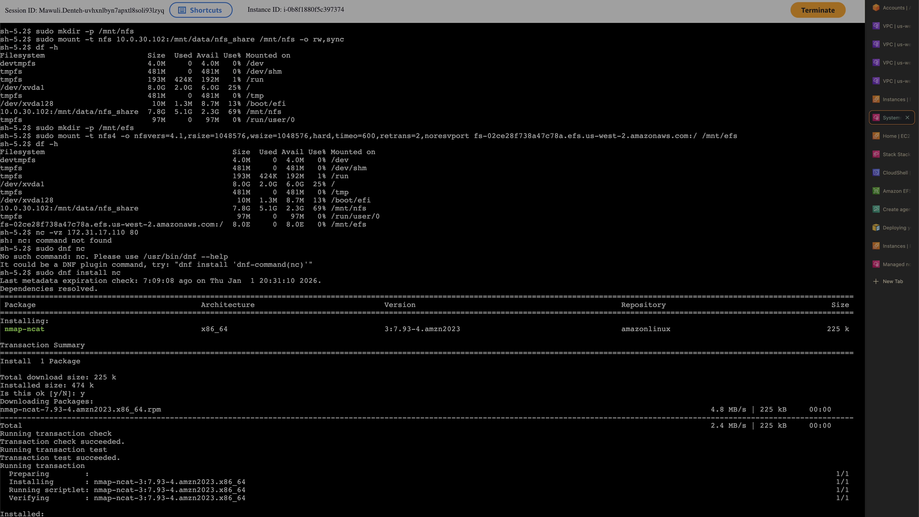
# Retry the agent connectivity test nc -vz 172.31.17.110 80 on nfs-client and clear the terminal
pyautogui.press('Up')
pyautogui.press('Up')
pyautogui.press('Up')
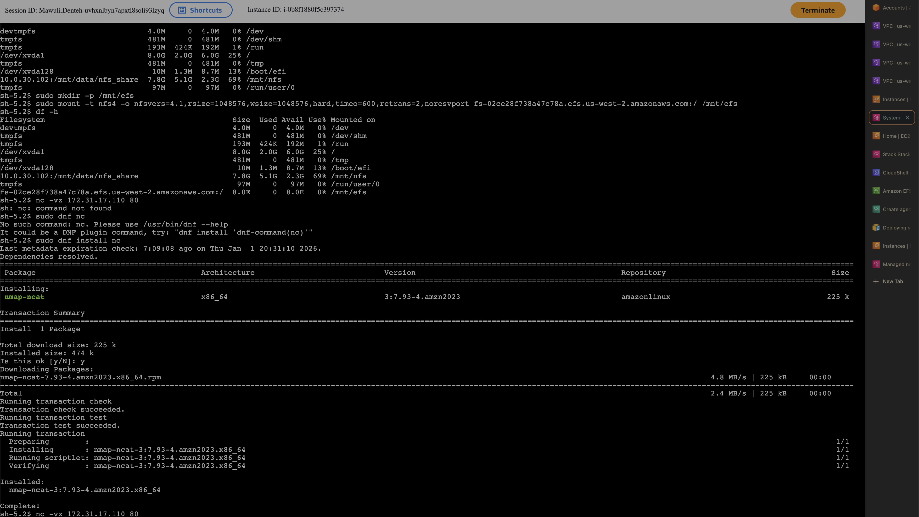
pyautogui.hotkey('ctrl', 'c')
pyautogui.hotkey('ctrl', 'l')
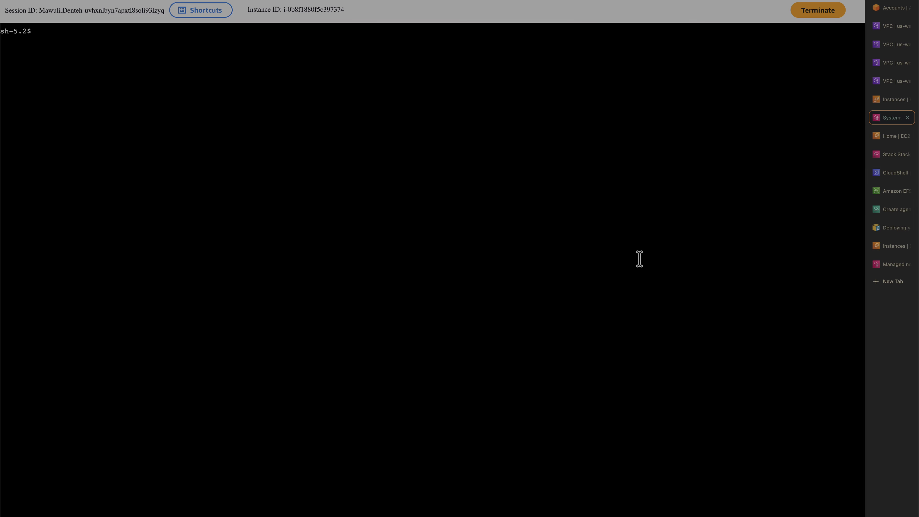
# Check the activation-code command in notes.sh, then copy the DataSync VPC endpoint's us-west-2a IPv4 address, 172.31.21.130, from its subnets
pyautogui.press('super+Tab')
pyautogui.press('super+Tab')
pyautogui.press('super+Tab')
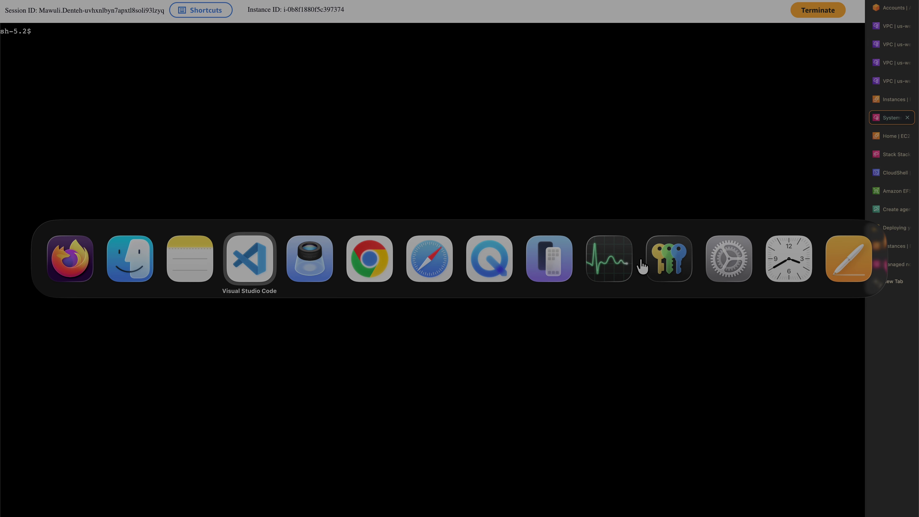
pyautogui.click(369, 329)
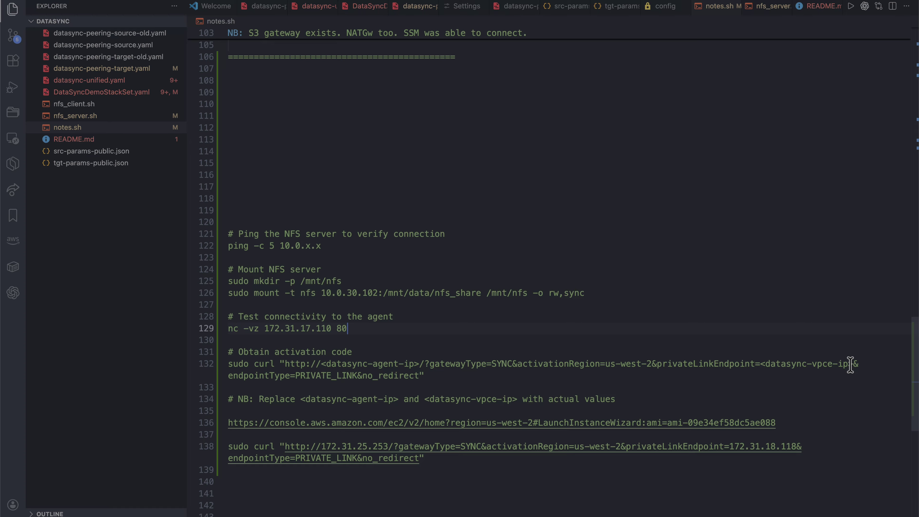
pyautogui.press('super+Tab')
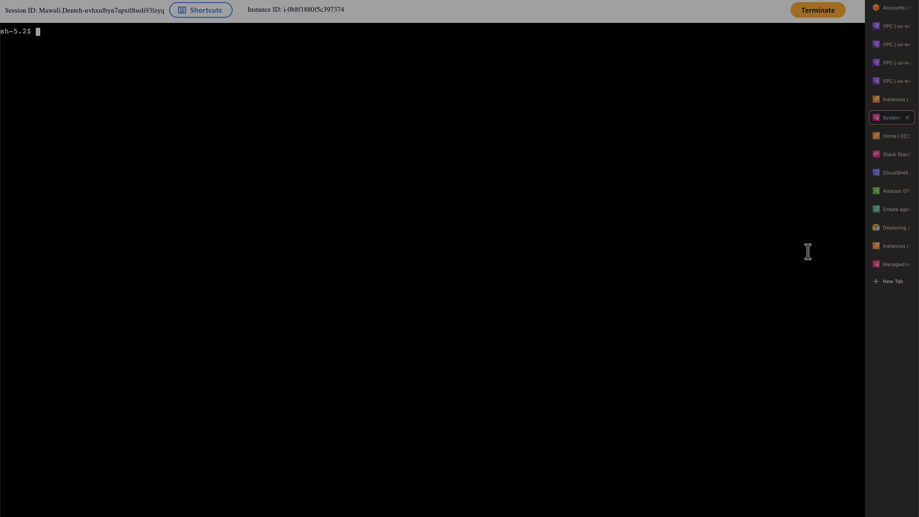
pyautogui.click(884, 86)
pyautogui.click(888, 64)
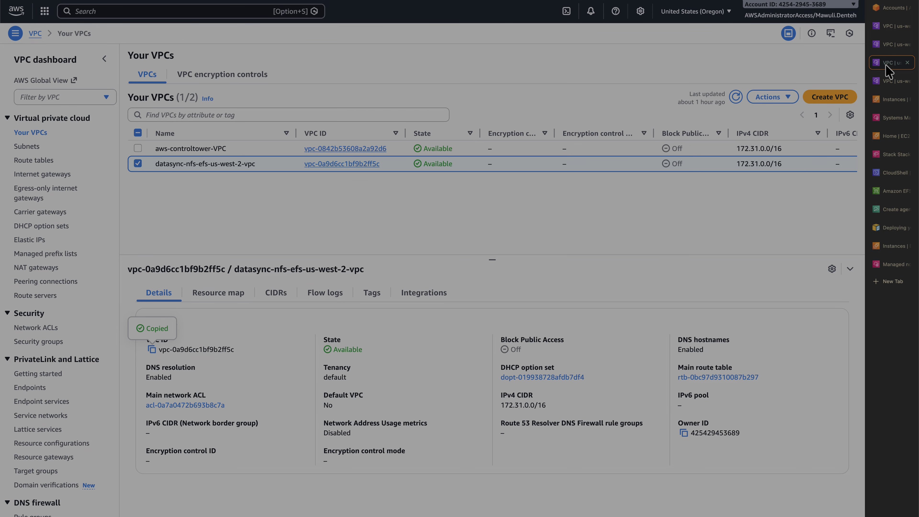
pyautogui.click(890, 42)
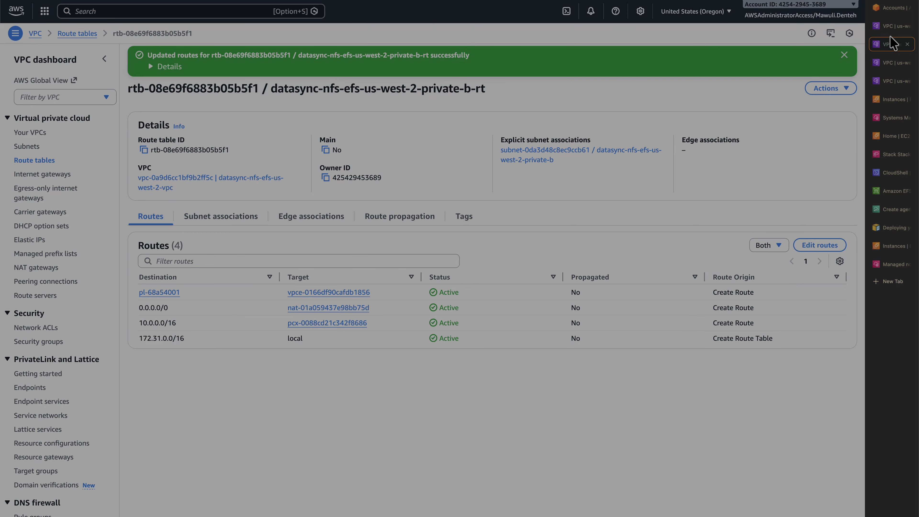
pyautogui.click(888, 26)
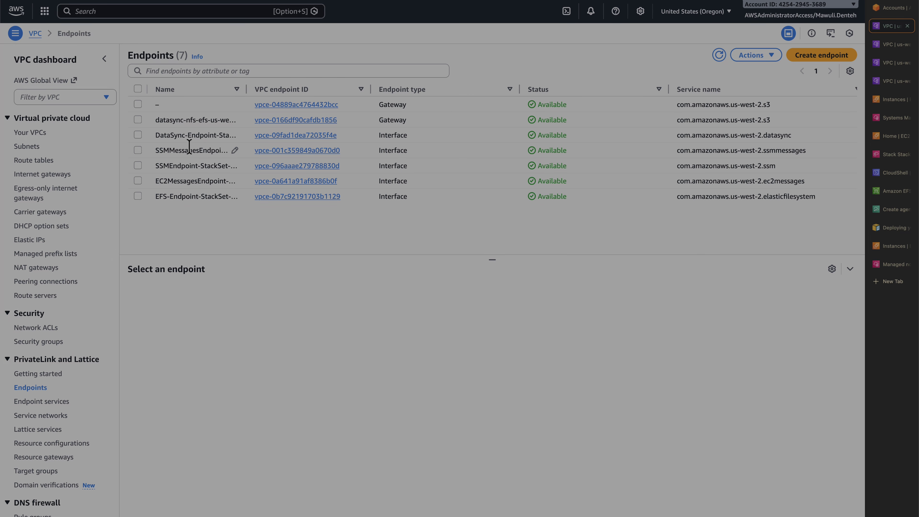
pyautogui.click(138, 135)
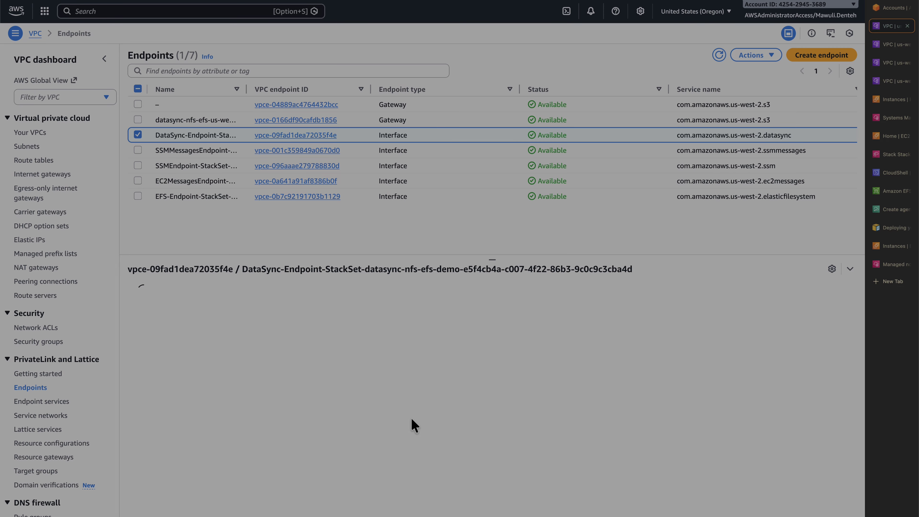
pyautogui.click(202, 305)
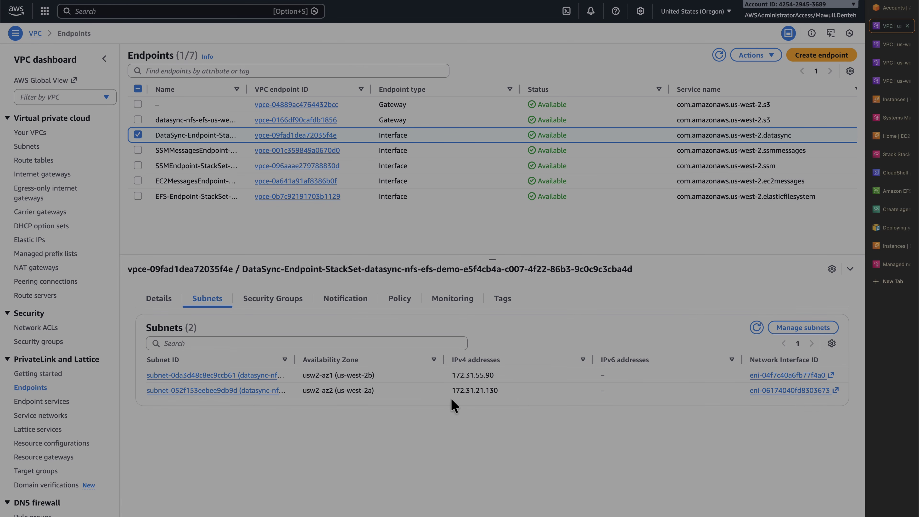
pyautogui.moveTo(448, 391); pyautogui.dragTo(517, 390)
# In the activation-code curl command in notes.sh, replace the <datasync-vpce-ip> placeholder with 172.31.21.130
pyautogui.press('super+Tab')
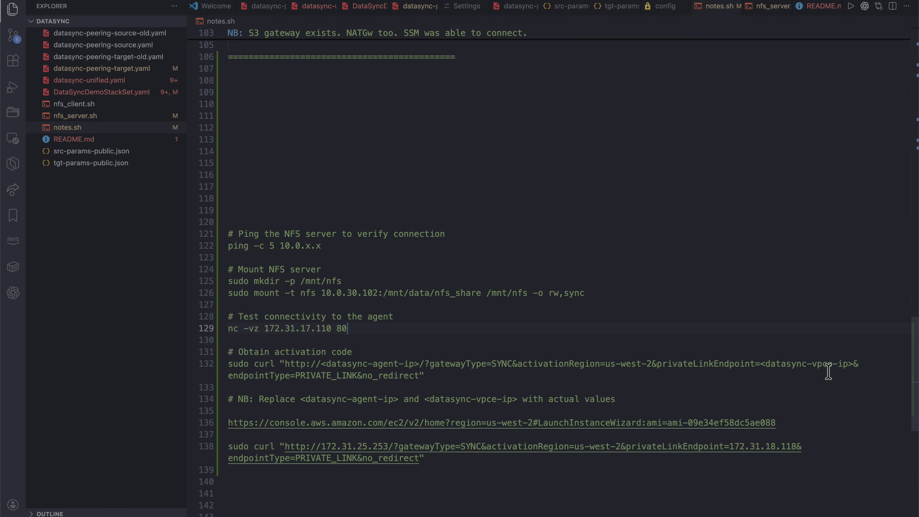
pyautogui.click(759, 364)
pyautogui.hotkey('alt', 'shift', 'Right')
pyautogui.hotkey('alt', 'shift', 'Right')
pyautogui.hotkey('alt', 'shift', 'Right')
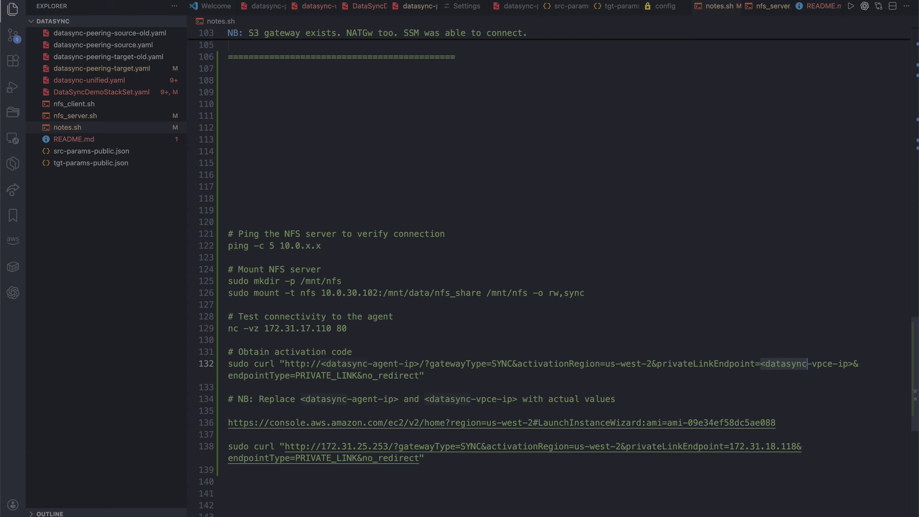
pyautogui.hotkey('shift', 'Right')
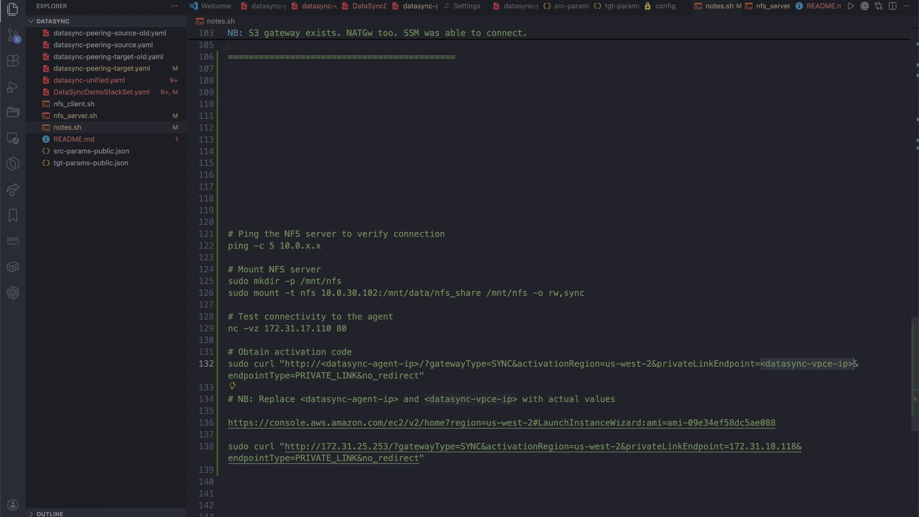
pyautogui.hotkey('ctrl', 'v')
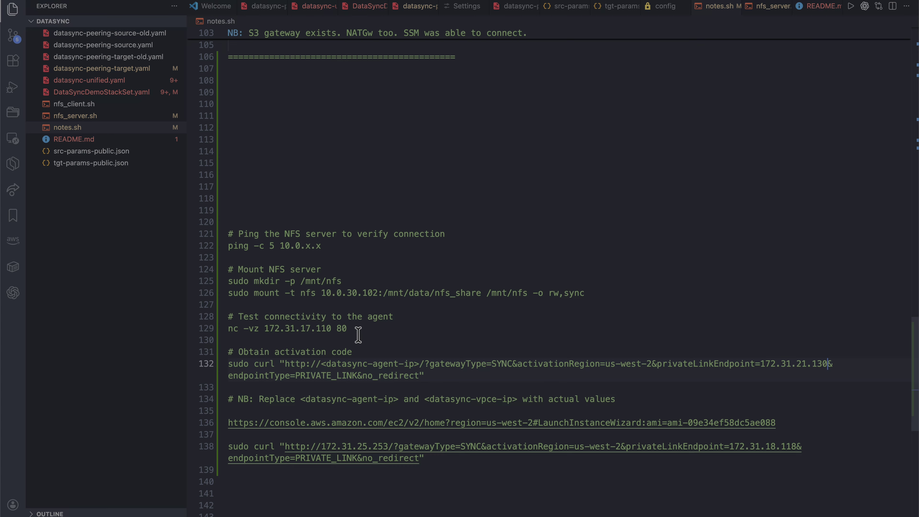
# Replace the <datasync-agent-ip> placeholder in the activation-code curl command with 172.31.17.110, copied from the connectivity test line in notes.sh
pyautogui.click(332, 328)
pyautogui.hotkey('alt', 'shift', 'Left')
pyautogui.hotkey('alt', 'shift', 'Left')
pyautogui.hotkey('alt', 'shift', 'Left')
pyautogui.hotkey('alt', 'shift', 'Left')
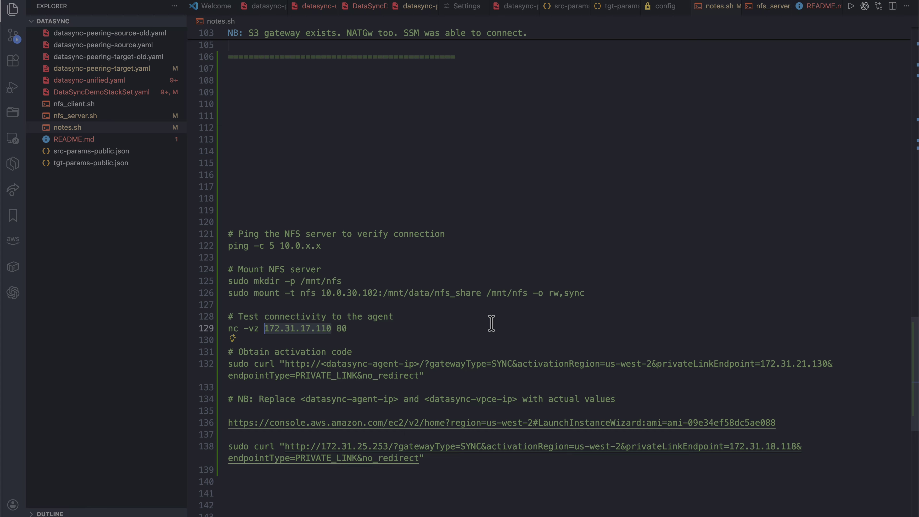
pyautogui.click(419, 363)
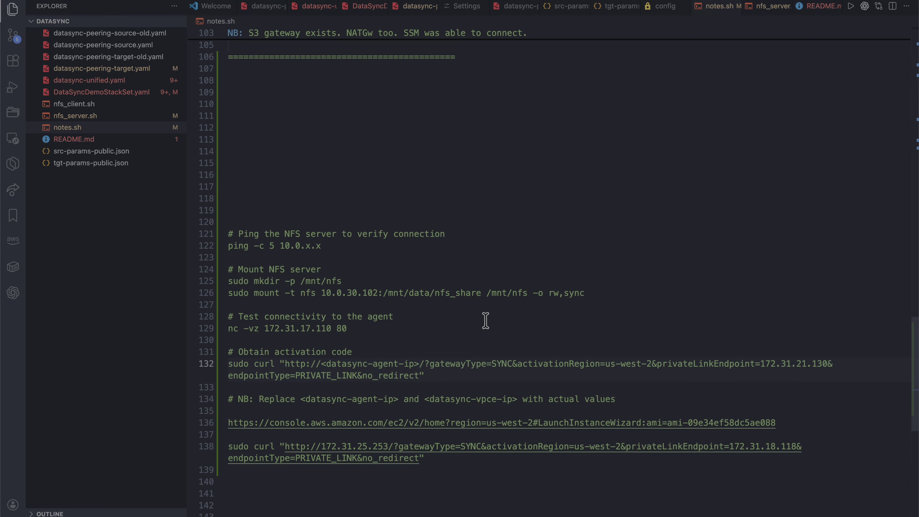
pyautogui.hotkey('alt', 'shift', 'Left')
pyautogui.hotkey('alt', 'shift', 'Left')
pyautogui.hotkey('alt', 'shift', 'Left')
pyautogui.hotkey('alt', 'shift', 'Left')
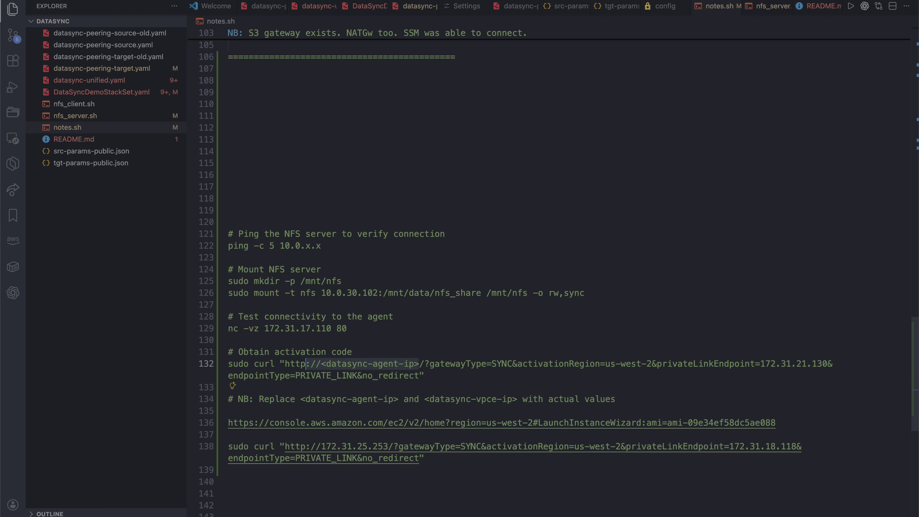
pyautogui.hotkey('shift', 'Right')
pyautogui.hotkey('shift', 'Right')
pyautogui.press('super+v')
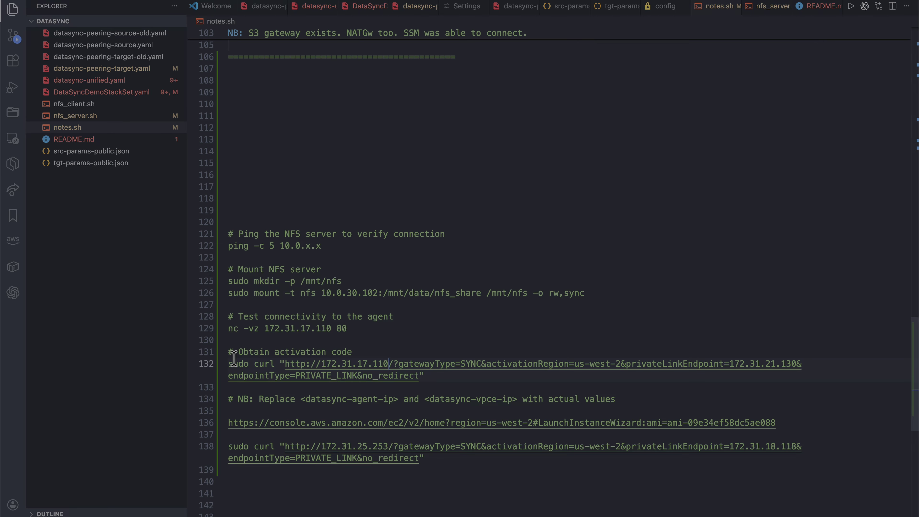
# Copy the completed activation-code curl command from notes.sh and run it in the nfs-client Session Manager terminal in the browser
pyautogui.press('super+Left')
pyautogui.press('super+shift+Right')
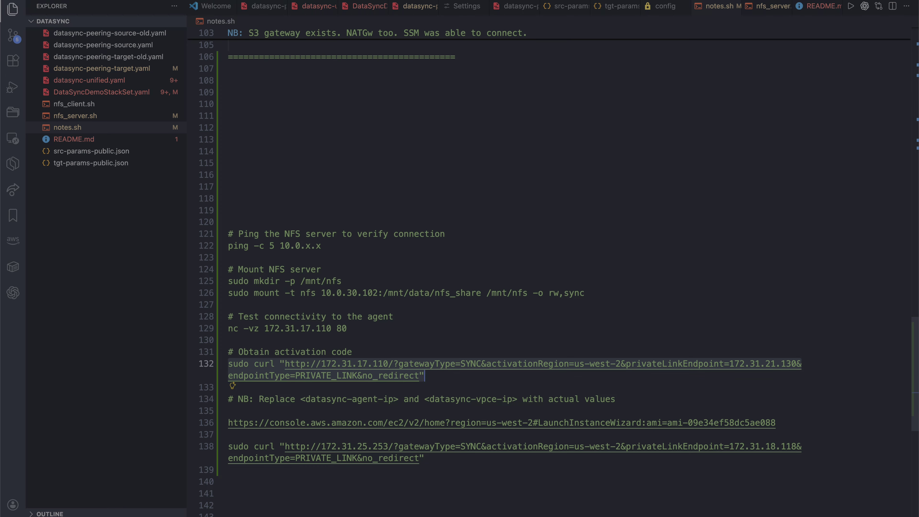
pyautogui.press('super+Tab')
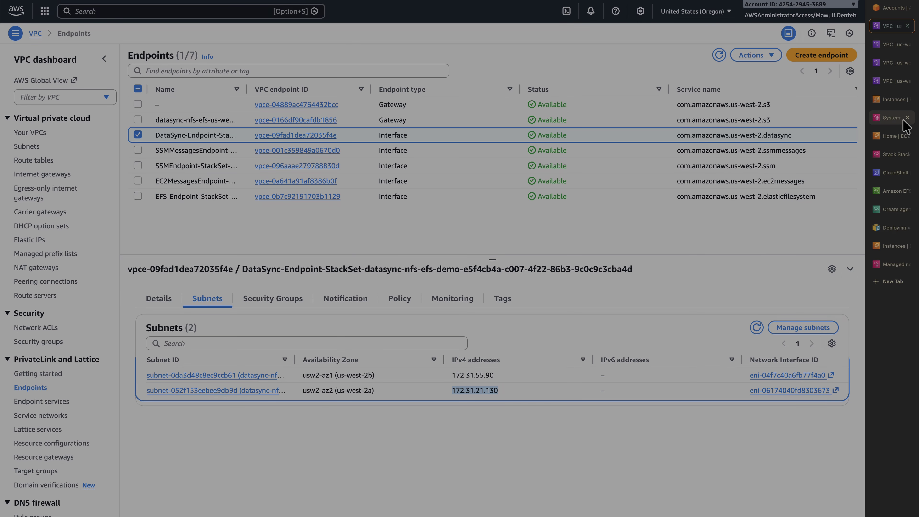
pyautogui.click(893, 118)
pyautogui.click(318, 191)
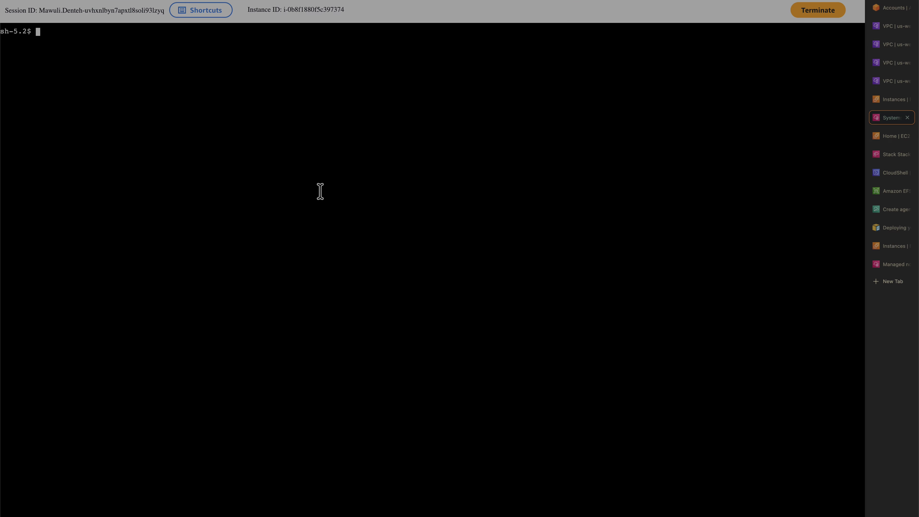
pyautogui.press('super+v')
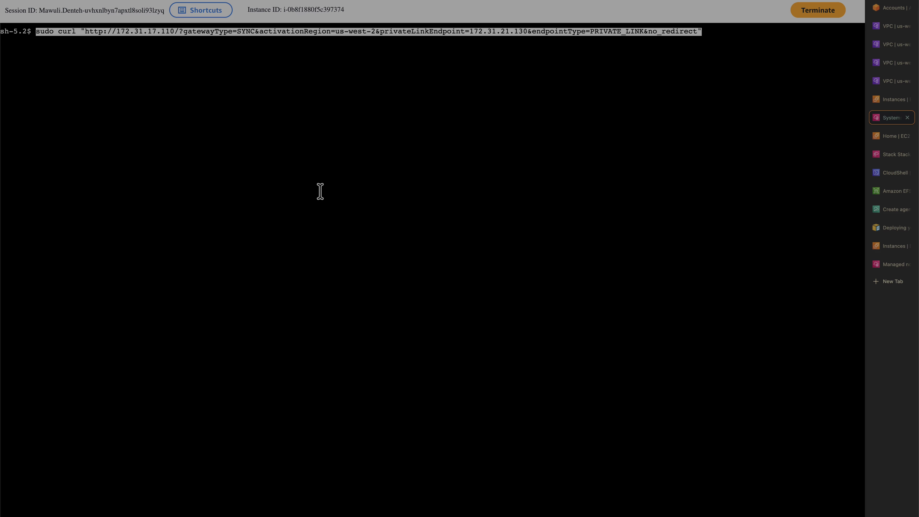
pyautogui.press('Return')
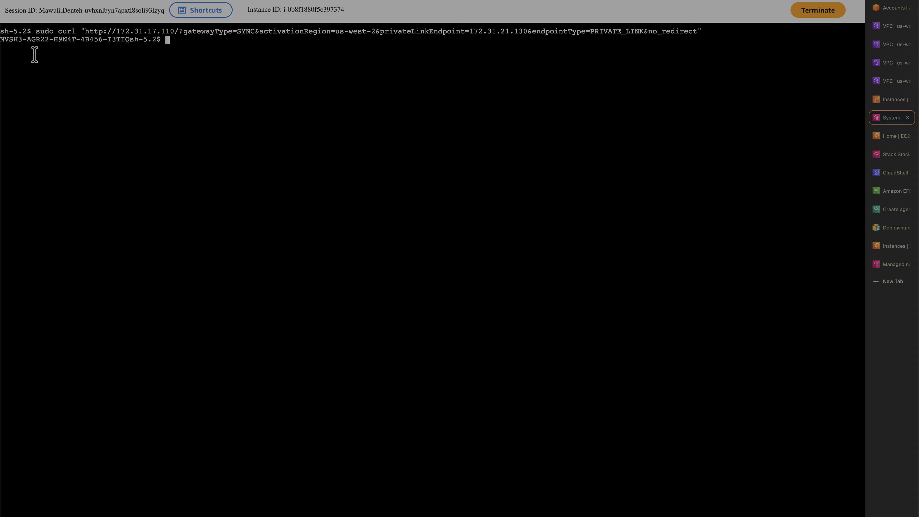
# Copy the activation key from the terminal output and paste it on its own line below the curl command in notes.sh
pyautogui.moveTo(2, 40)
pyautogui.moveTo(129, 39); pyautogui.dragTo(0, 39)
pyautogui.press('super+c')
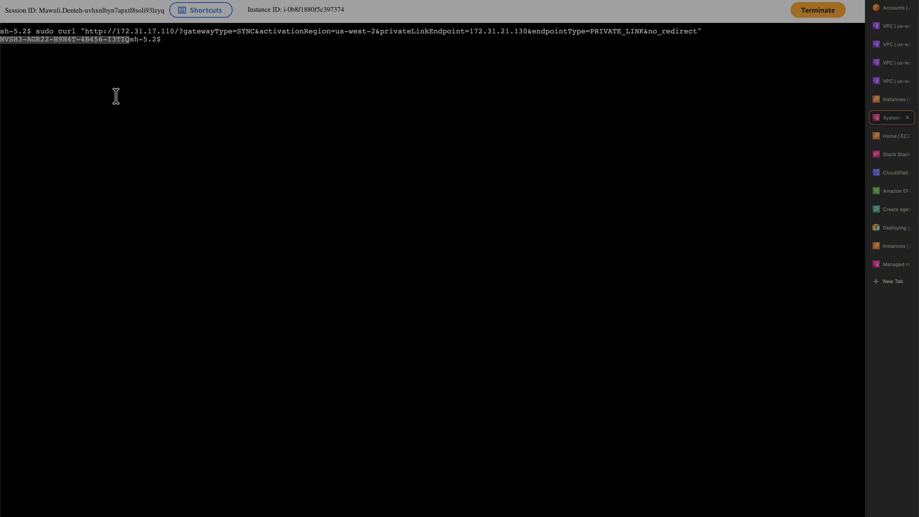
pyautogui.press('super+Tab')
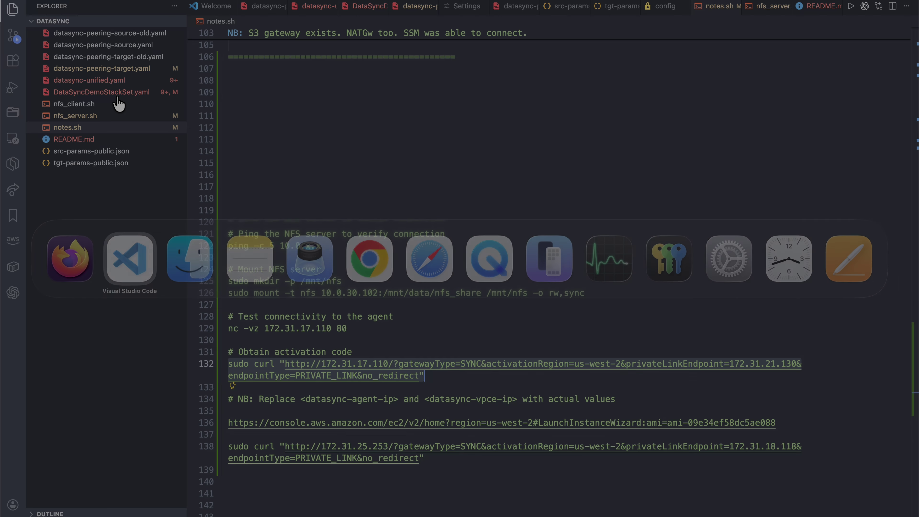
pyautogui.click(470, 459)
pyautogui.click(445, 376)
pyautogui.press('Return')
pyautogui.press('Return')
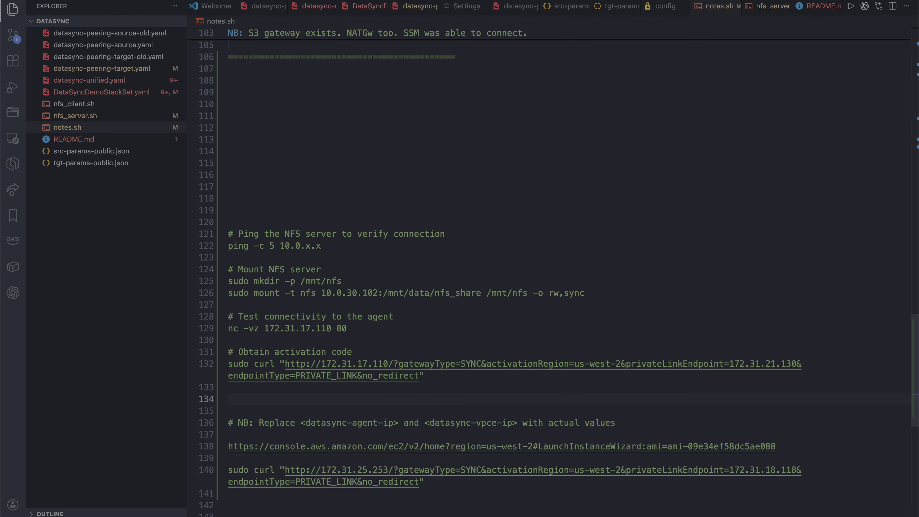
pyautogui.press('super+v')
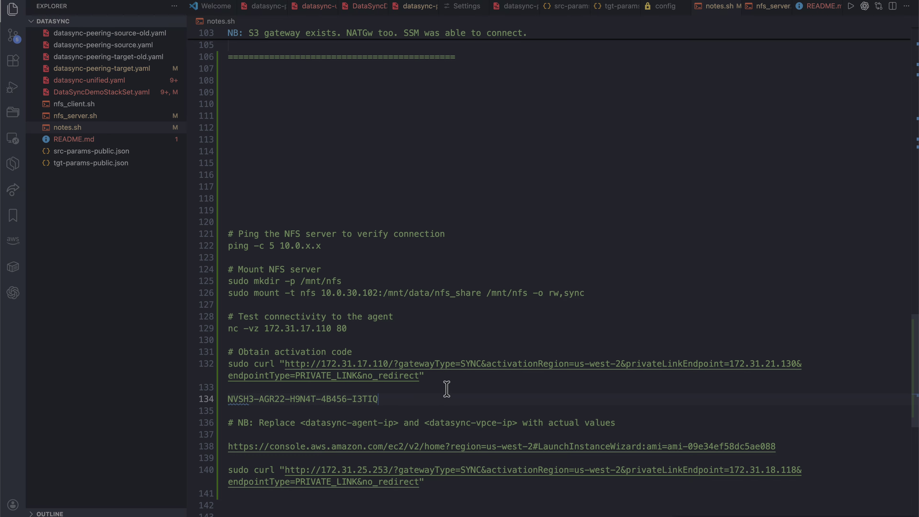
# On the DataSync Create agent page in the browser, paste the activation key, name the agent datasync-demo and create it
pyautogui.press('super+Tab')
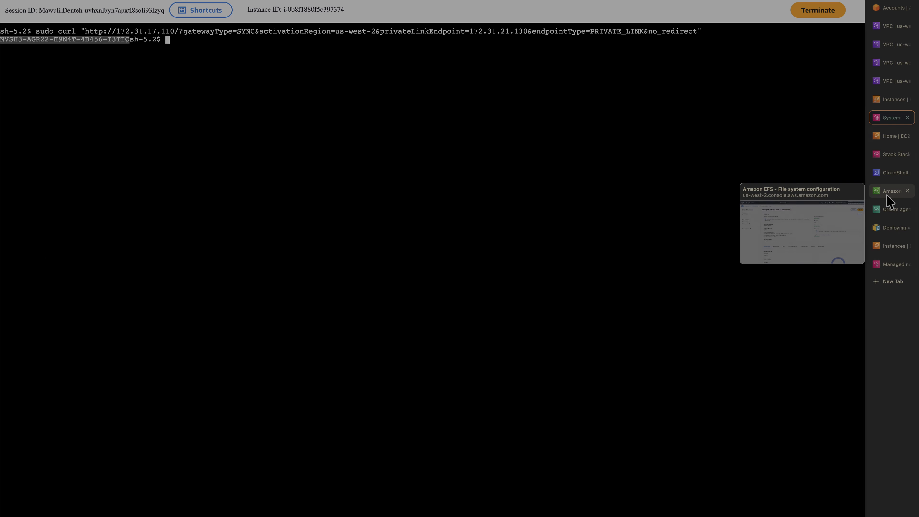
pyautogui.click(890, 210)
pyautogui.click(229, 292)
pyautogui.press('super+v')
pyautogui.click(252, 378)
pyautogui.write('datasync-demo')
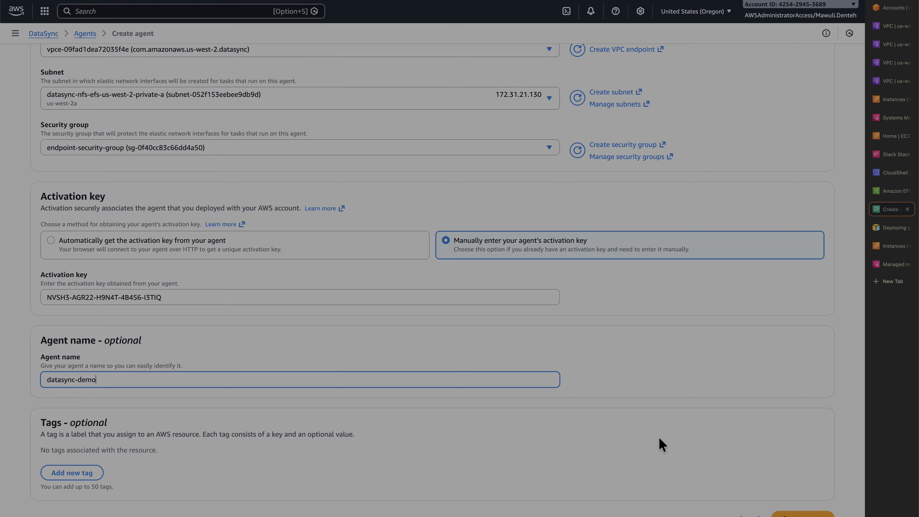
pyautogui.click(803, 514)
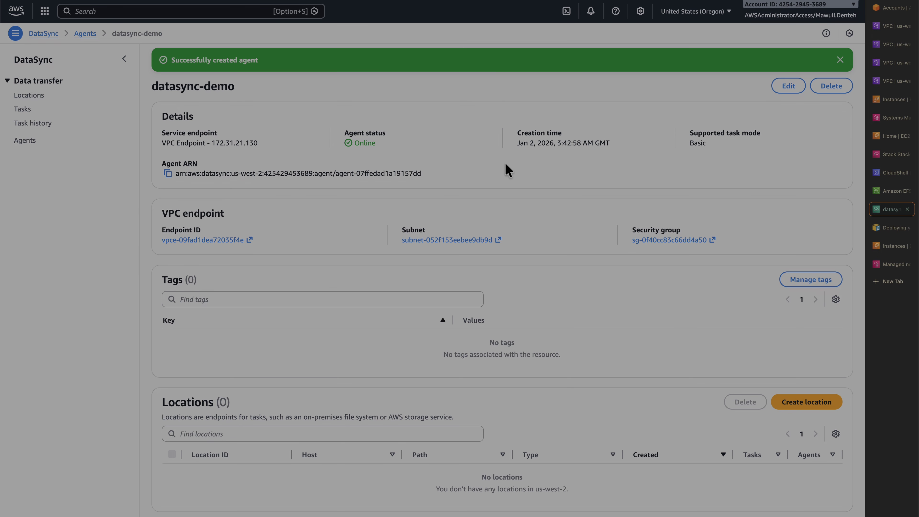
# Check the DataSync agents list, then start a Network File System (NFS) location that uses the datasync-demo agent
pyautogui.click(17, 142)
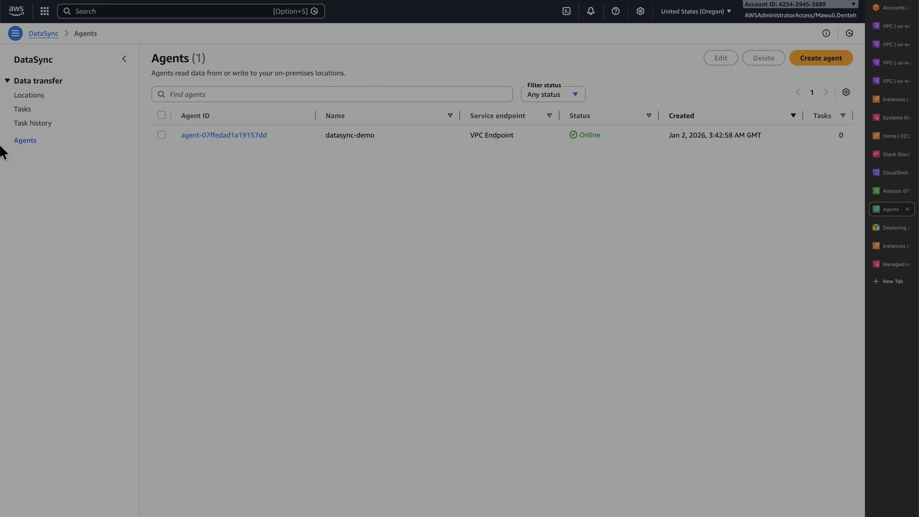
pyautogui.click(36, 97)
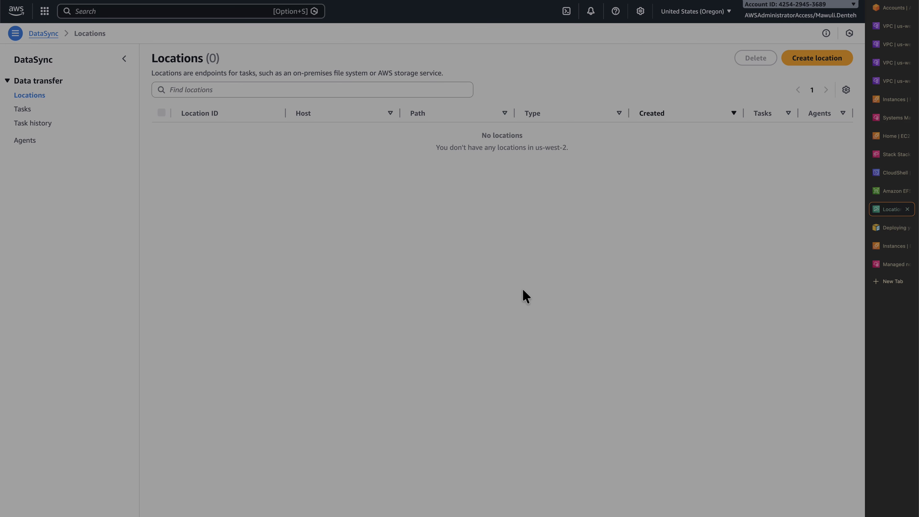
pyautogui.click(828, 62)
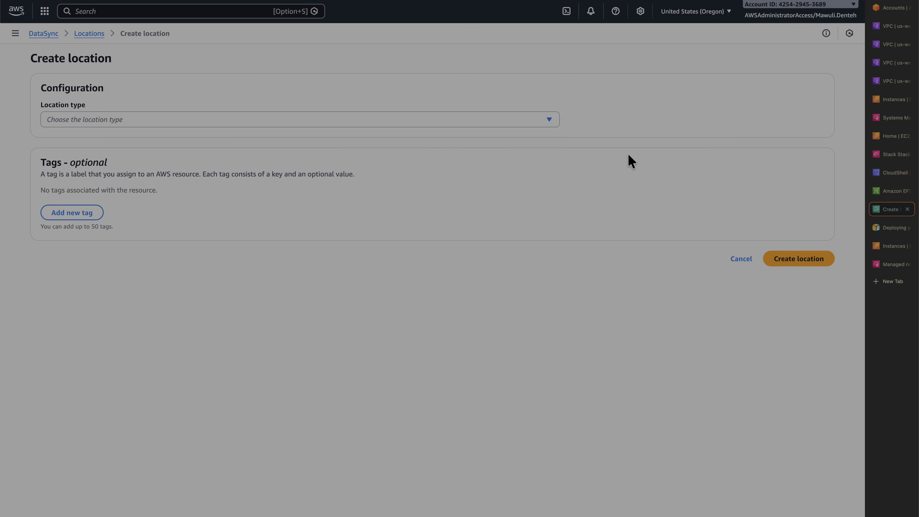
pyautogui.click(529, 119)
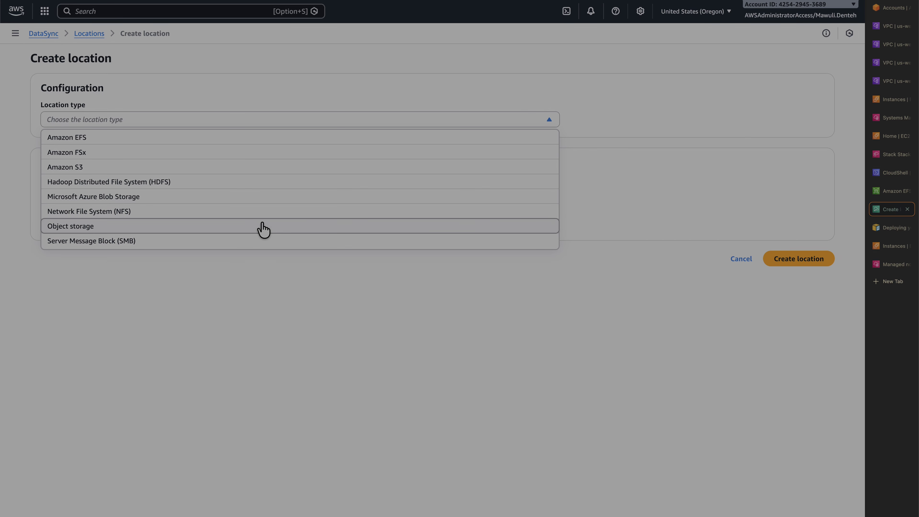
pyautogui.click(224, 217)
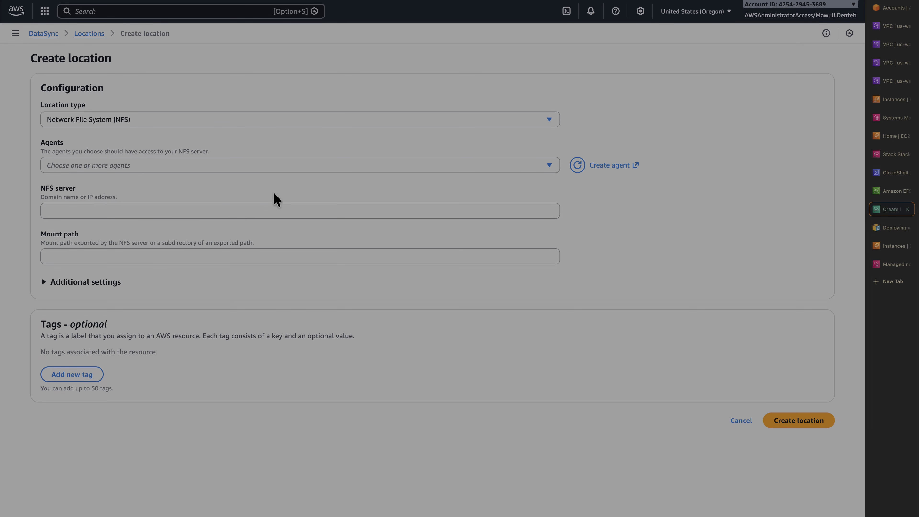
pyautogui.click(362, 164)
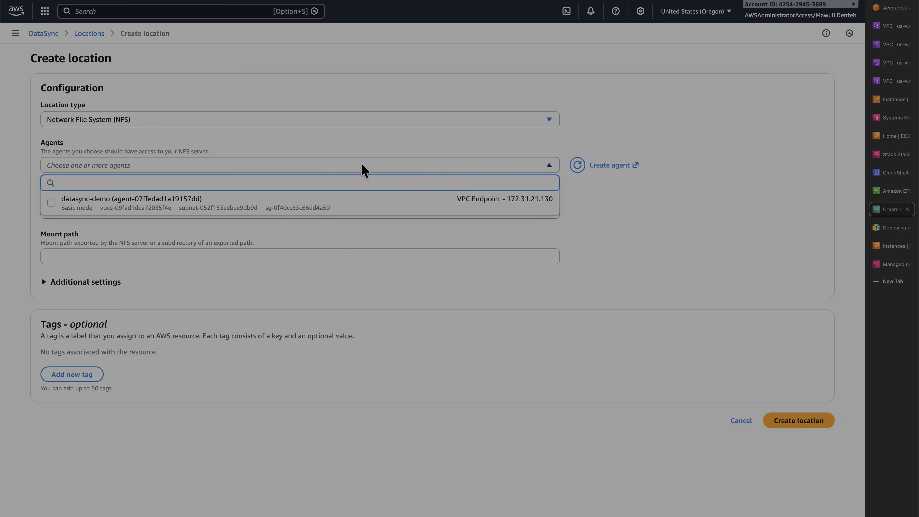
pyautogui.click(291, 208)
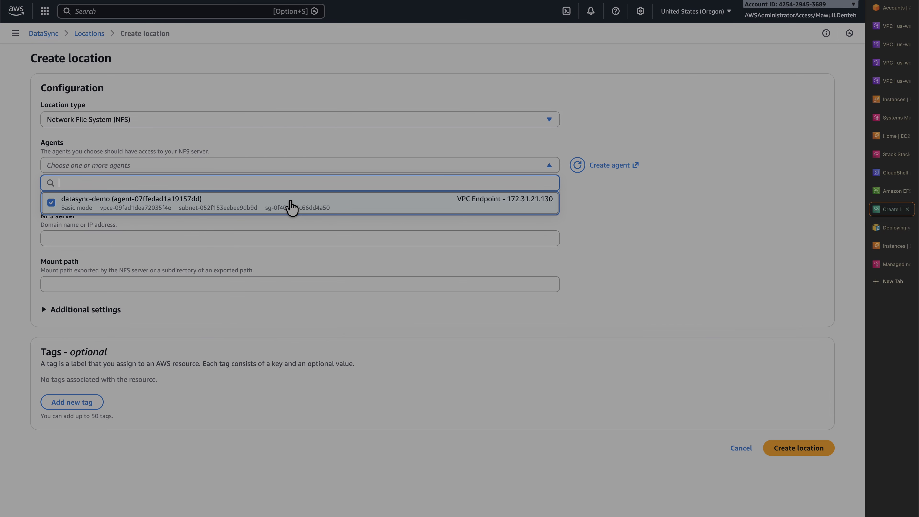
# Set the location's NFS server to 10.0.30.102, checking it against nfs-server's private IPv4 address in the us-east-1 console
pyautogui.click(308, 236)
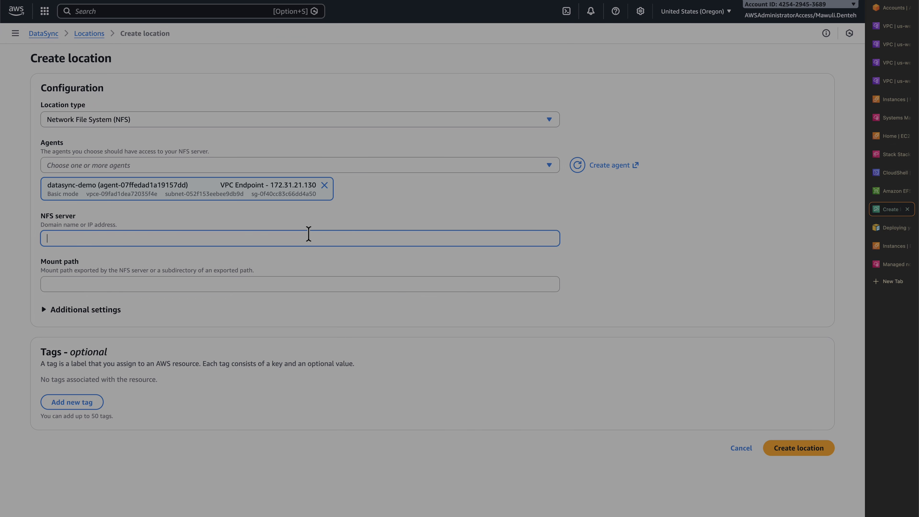
pyautogui.press('super+grave')
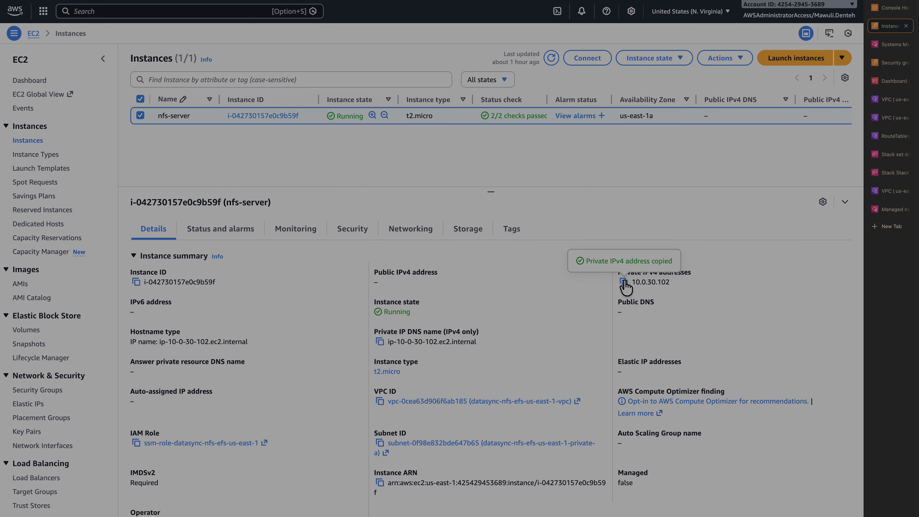
pyautogui.press('super+grave')
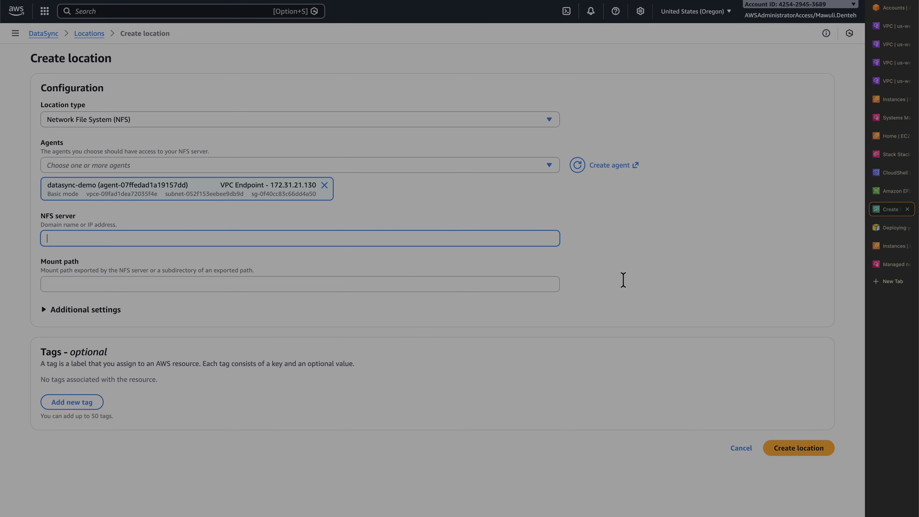
pyautogui.write('10.0.30.102')
pyautogui.click(501, 281)
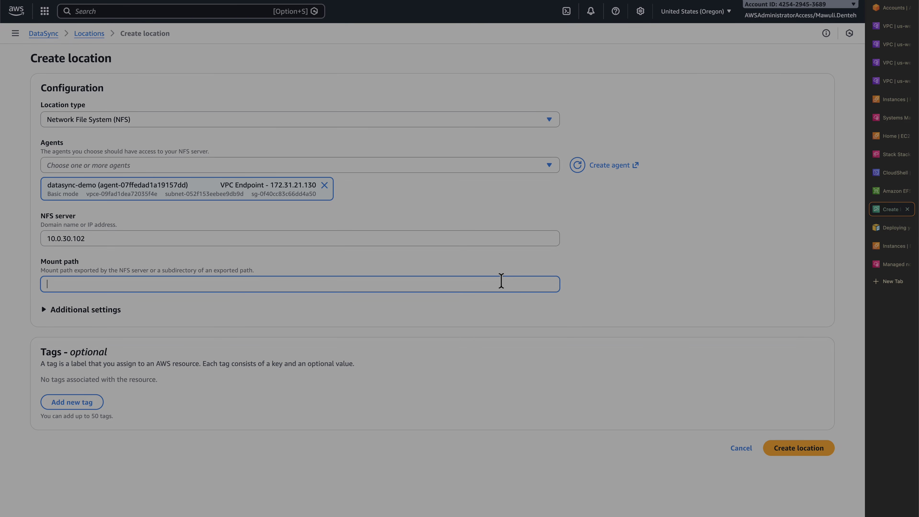
# Look for the NFS mount path in notes.sh and by running df -h in the nfs-server session
pyautogui.press('super+Tab')
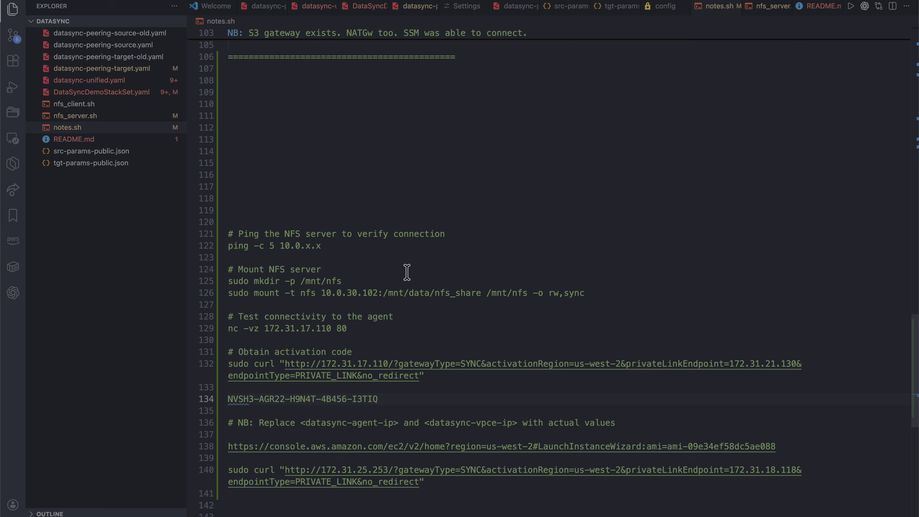
pyautogui.press('super+Tab')
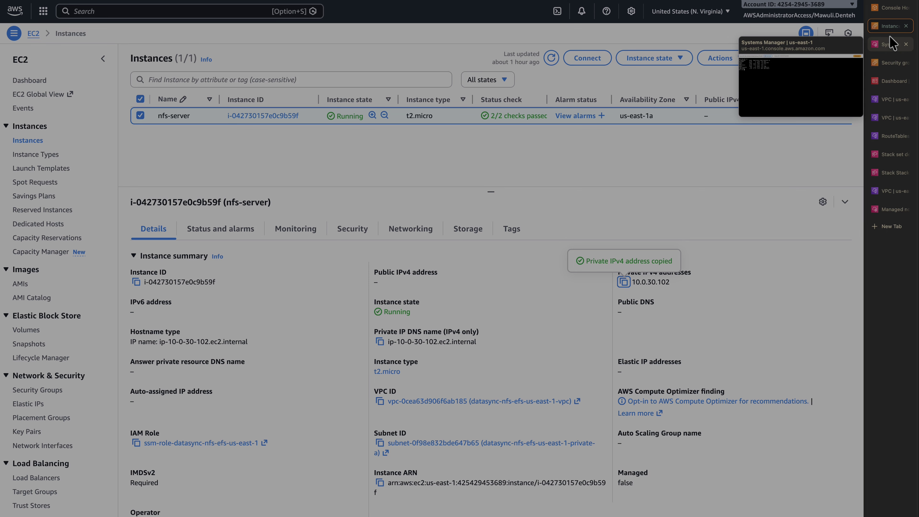
pyautogui.click(893, 42)
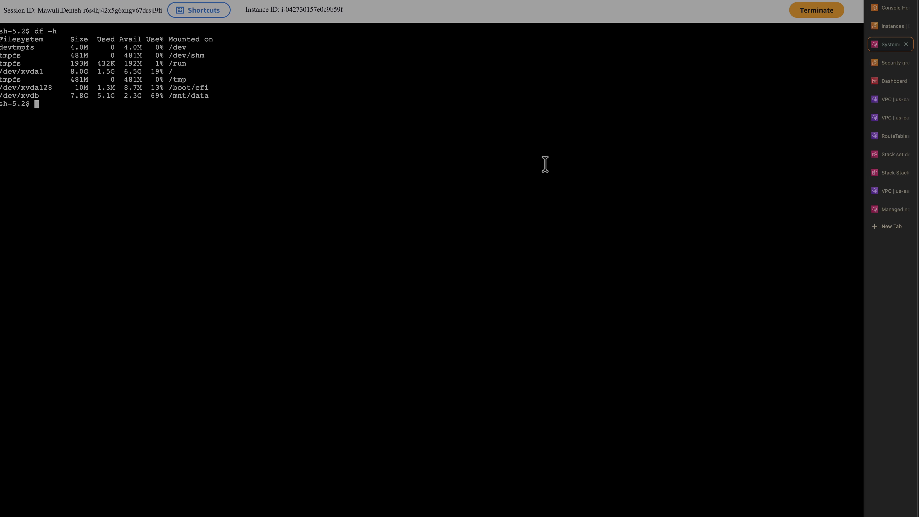
pyautogui.write('df -h')
pyautogui.press('Return')
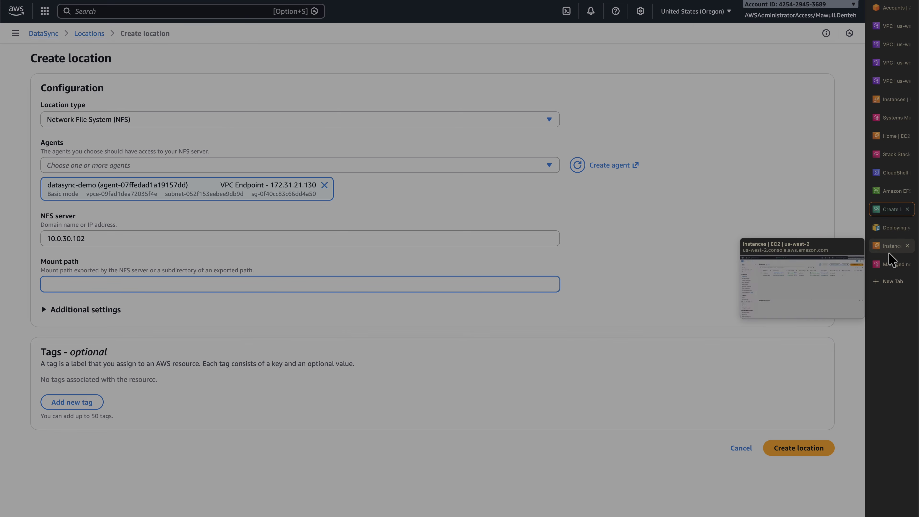
# Clear the nfs-client terminal and run df -h there to look up the mounted NFS share's path
pyautogui.click(891, 117)
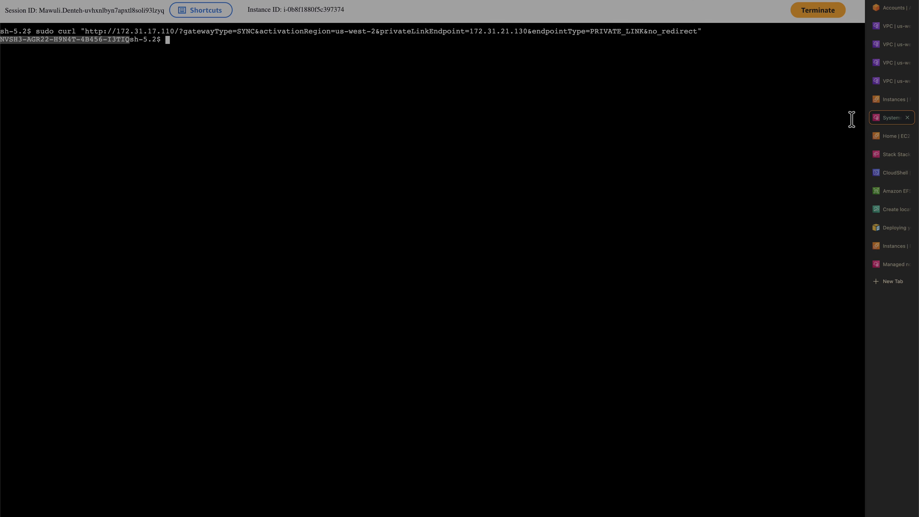
pyautogui.click(632, 190)
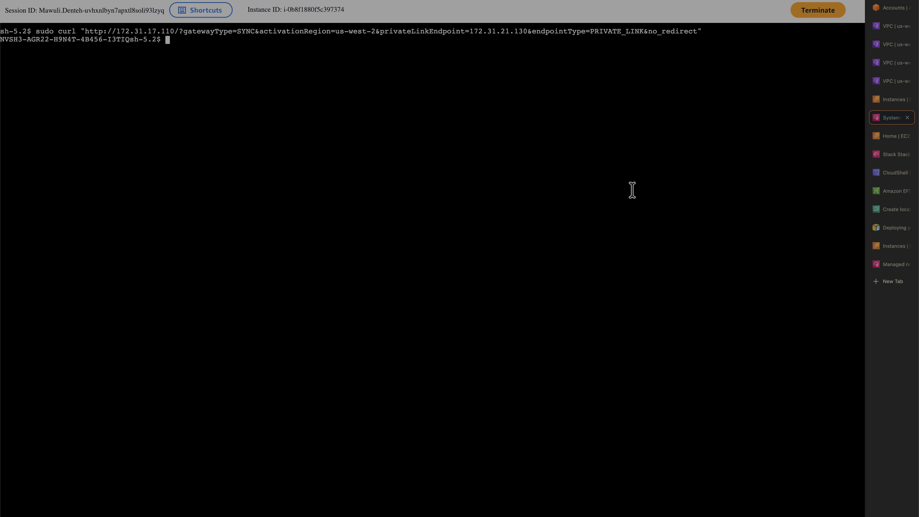
pyautogui.write('clear')
pyautogui.press('Return')
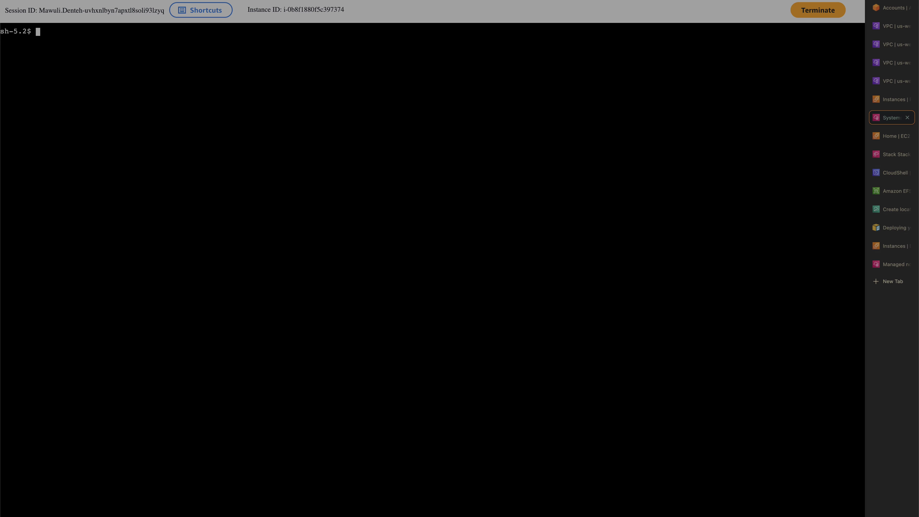
pyautogui.write('df -h')
pyautogui.press('Return')
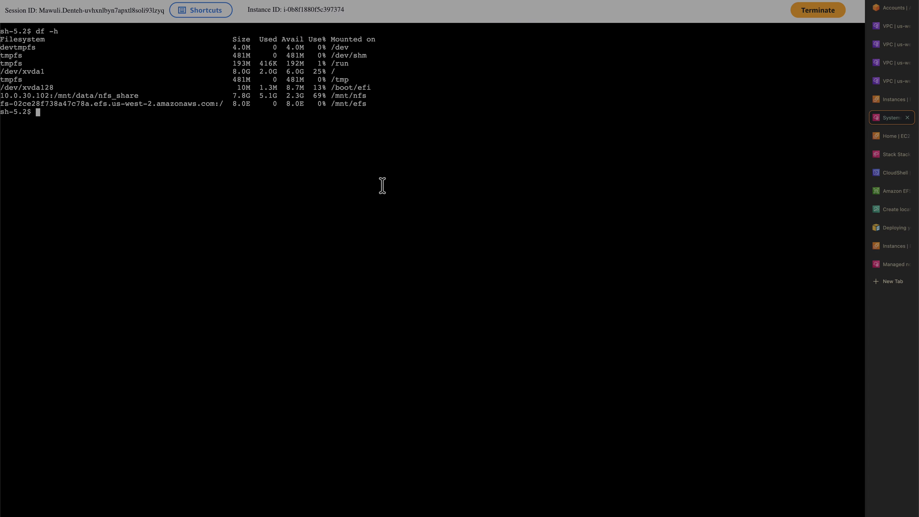
# Set the mount path to /mnt/data/nfs_share, copied from the df -h output, and create the NFS location
pyautogui.moveTo(54, 96); pyautogui.dragTo(135, 95)
pyautogui.press('super+c')
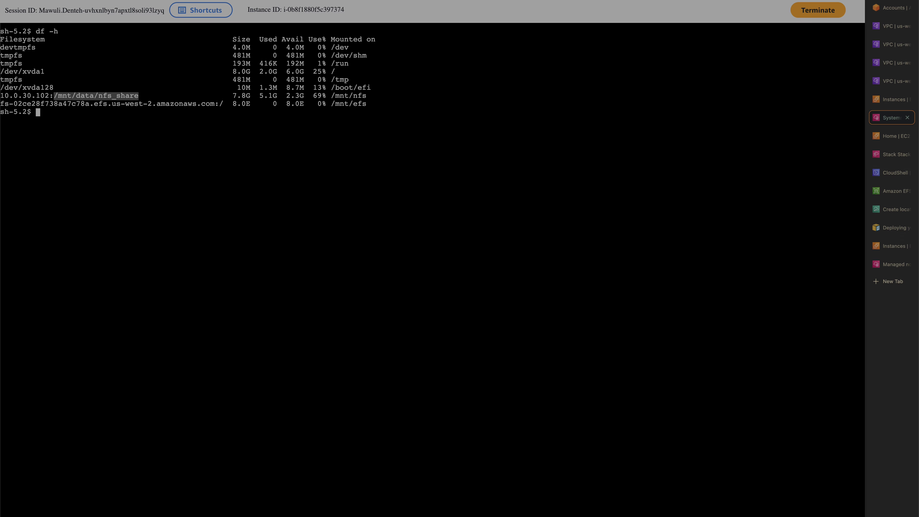
pyautogui.hotkey('ctrl', 'Tab')
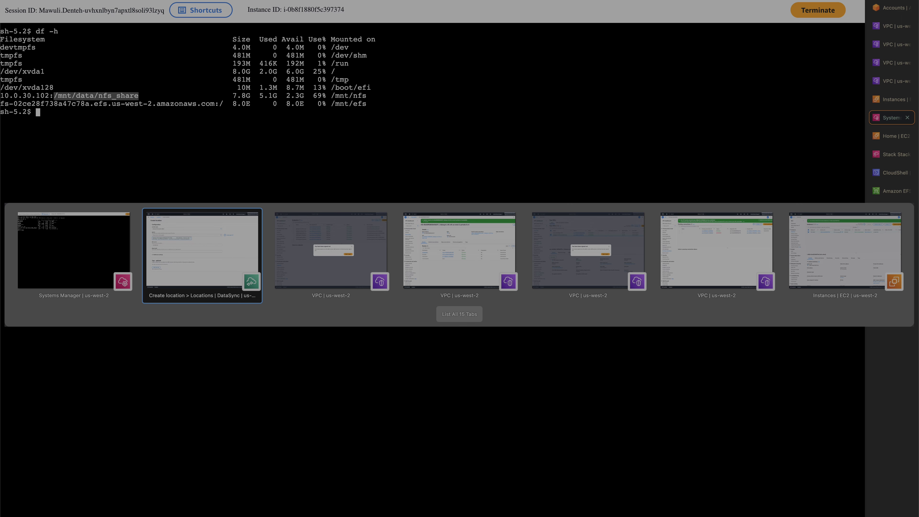
pyautogui.press('super+v')
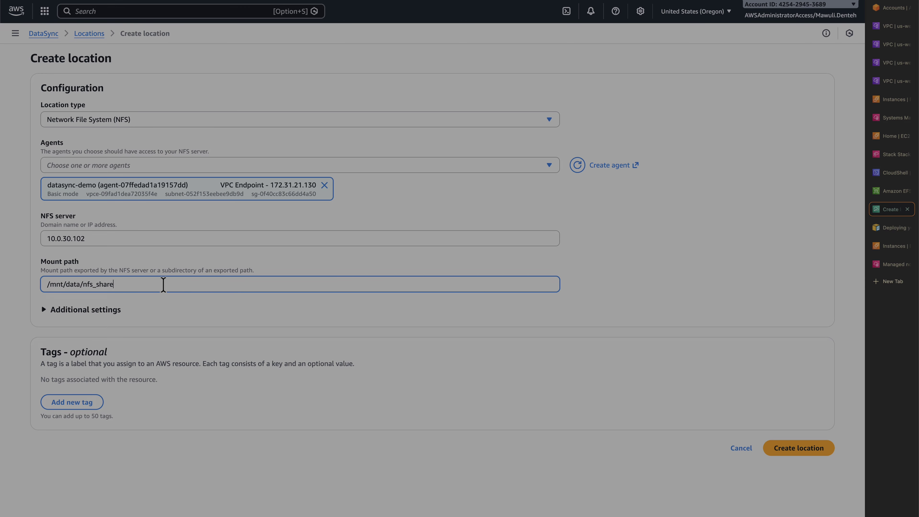
pyautogui.hotkey('alt', 'Left')
pyautogui.hotkey('alt', 'Left')
pyautogui.click(796, 451)
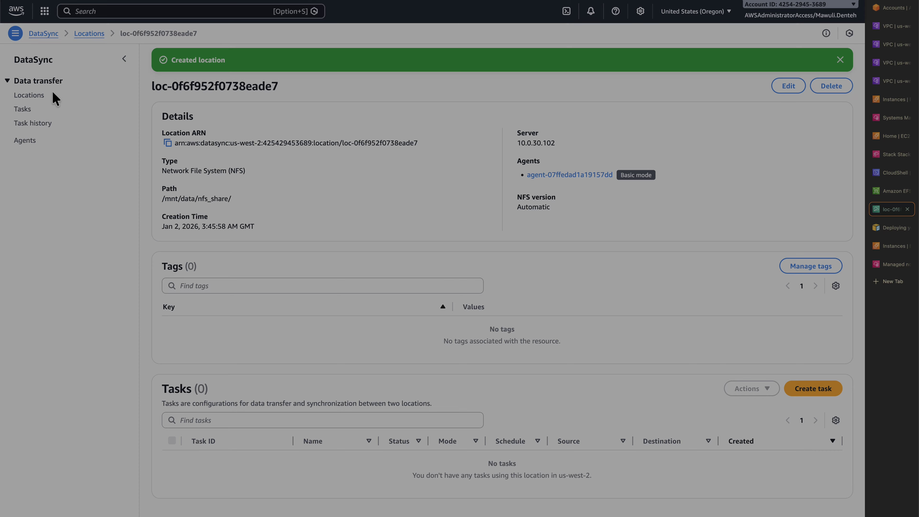
# Start another DataSync location of type Amazon EFS using the datasync-efs file system
pyautogui.click(42, 97)
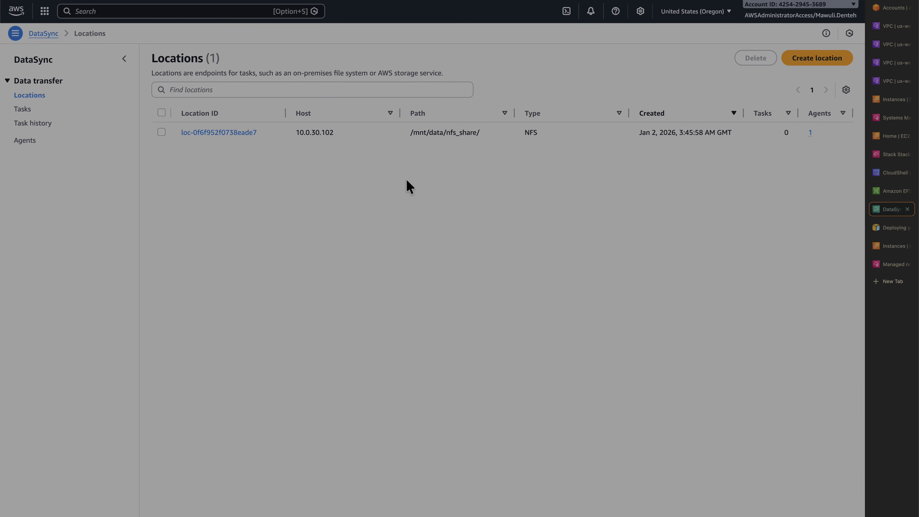
pyautogui.click(818, 61)
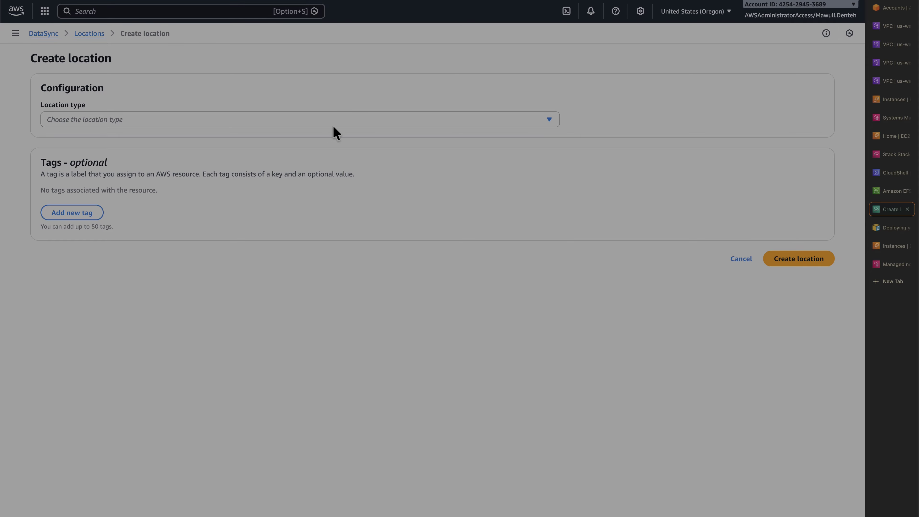
pyautogui.click(344, 115)
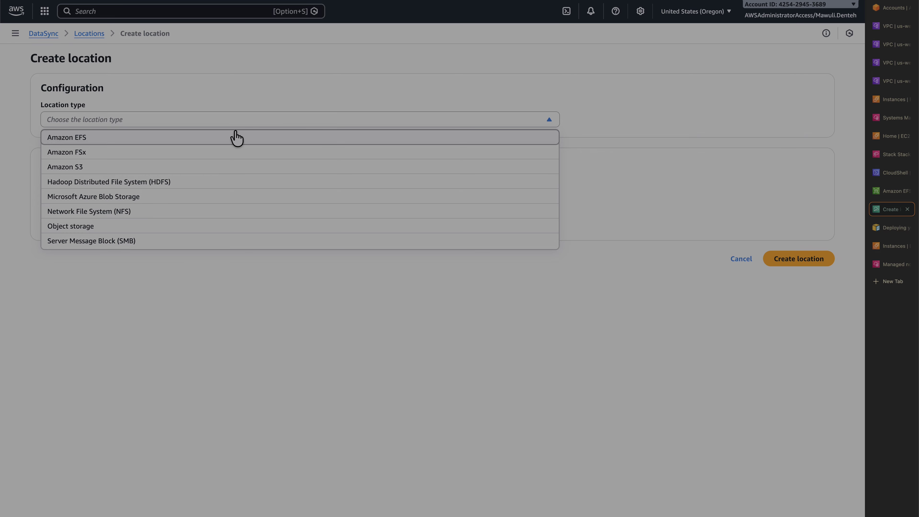
pyautogui.click(202, 137)
pyautogui.click(212, 153)
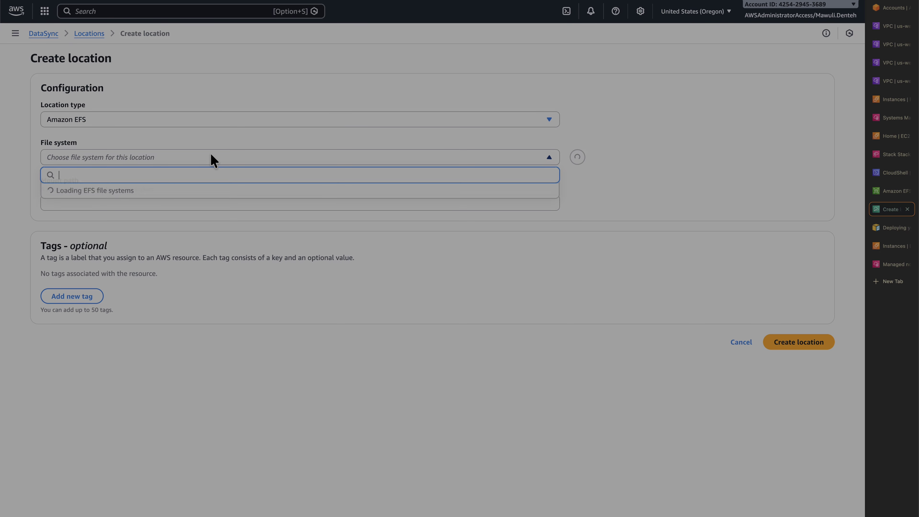
pyautogui.click(206, 197)
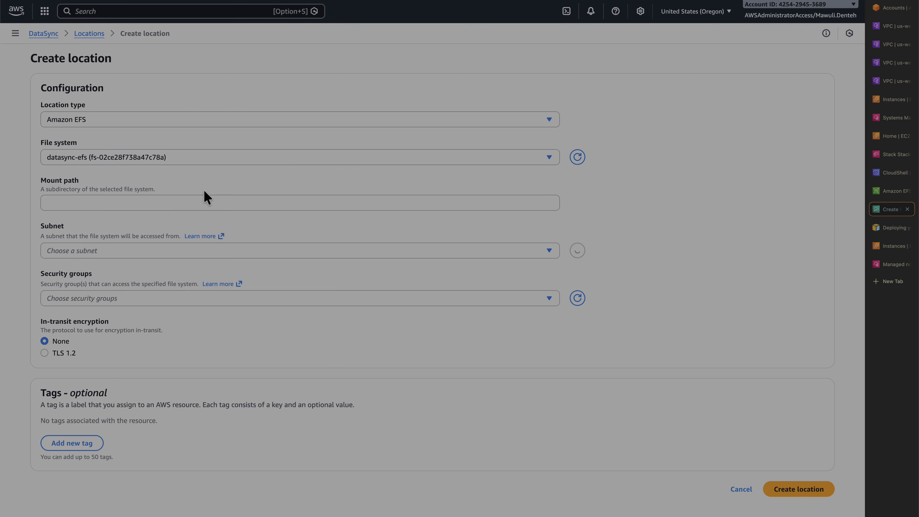
pyautogui.click(221, 201)
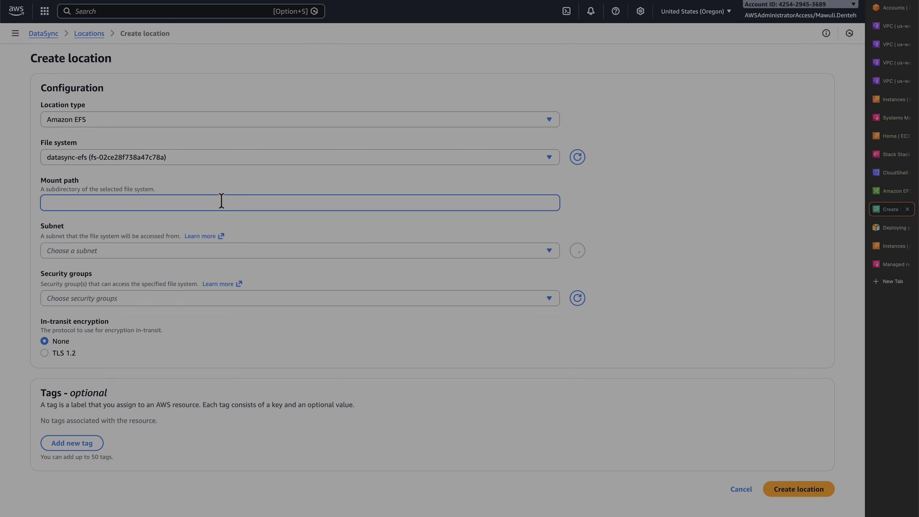
pyautogui.write('/')
pyautogui.click(648, 198)
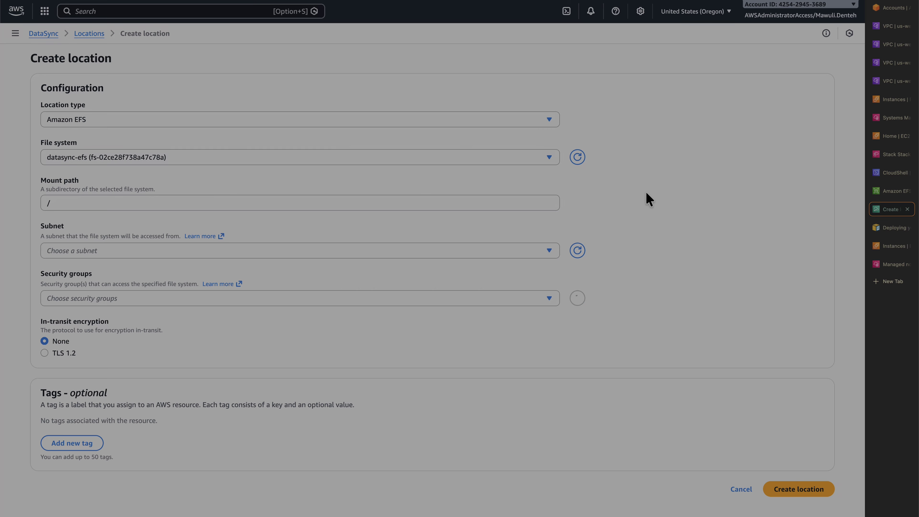
pyautogui.click(453, 205)
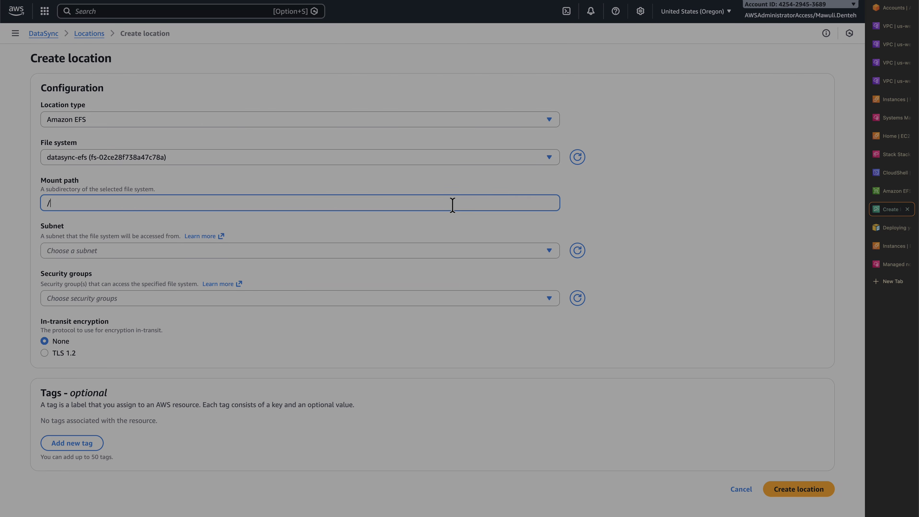
pyautogui.press('BackSpace')
pyautogui.click(683, 207)
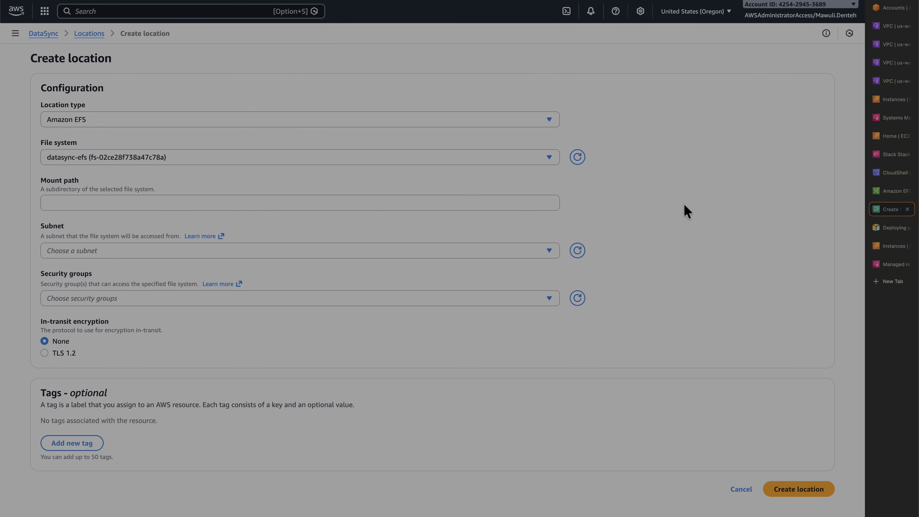
# Assign the EFS location the subnet datasync-nfs-efs-us-west-2-private-a and the security group efs-securitygroup
pyautogui.click(474, 251)
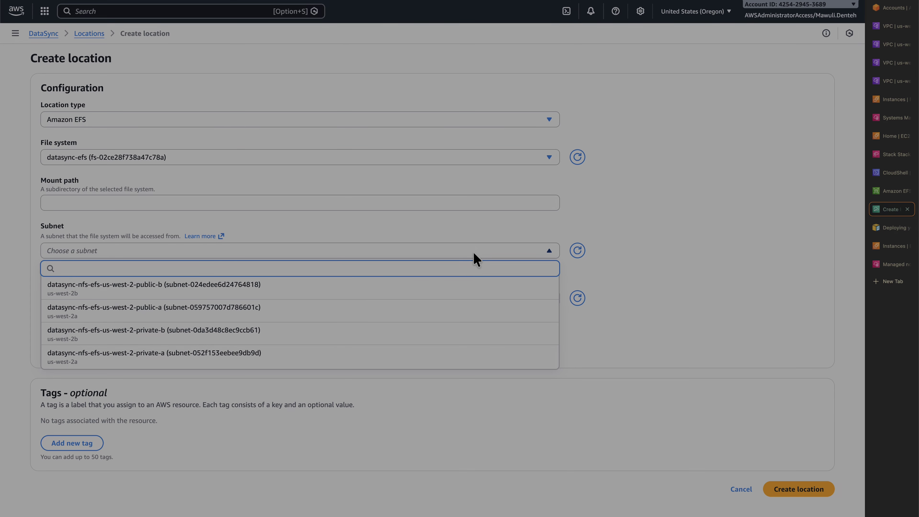
pyautogui.click(296, 362)
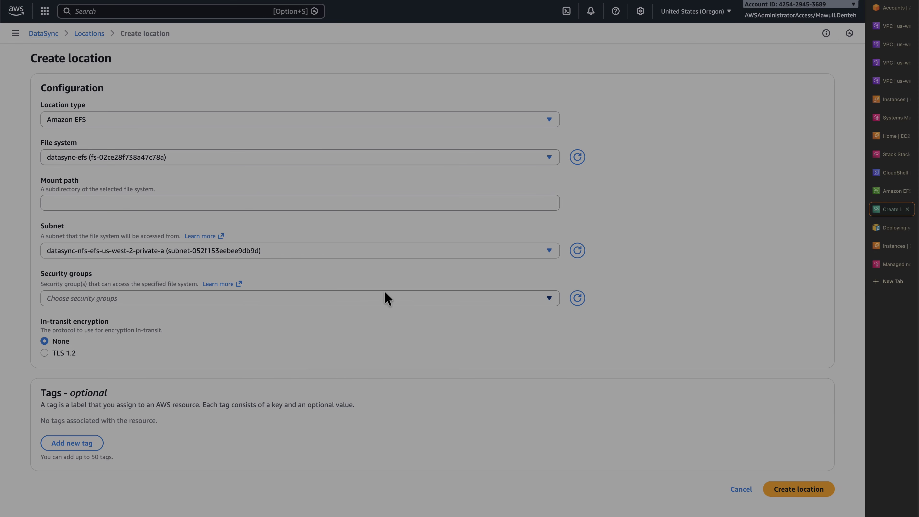
pyautogui.click(414, 298)
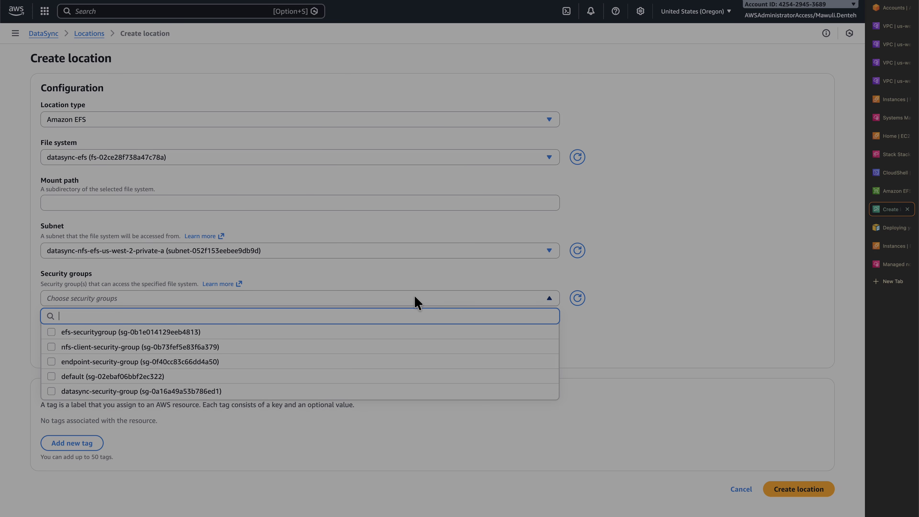
pyautogui.click(319, 331)
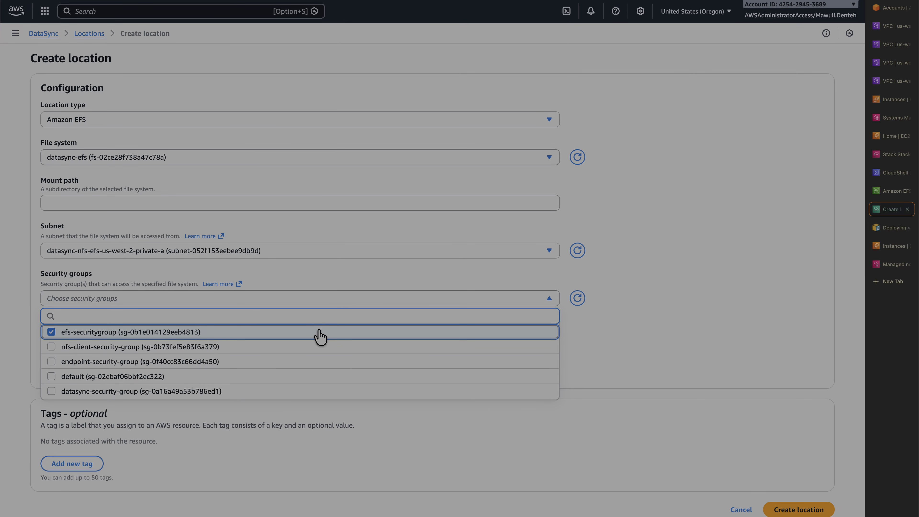
pyautogui.click(610, 326)
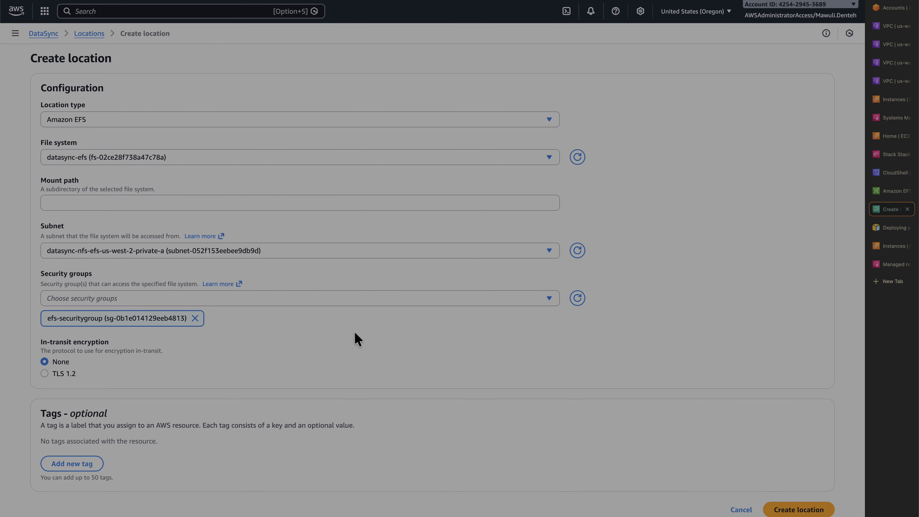
# Use TLS 1.2 for in-transit encryption, review the remaining settings and create the EFS location
pyautogui.click(44, 373)
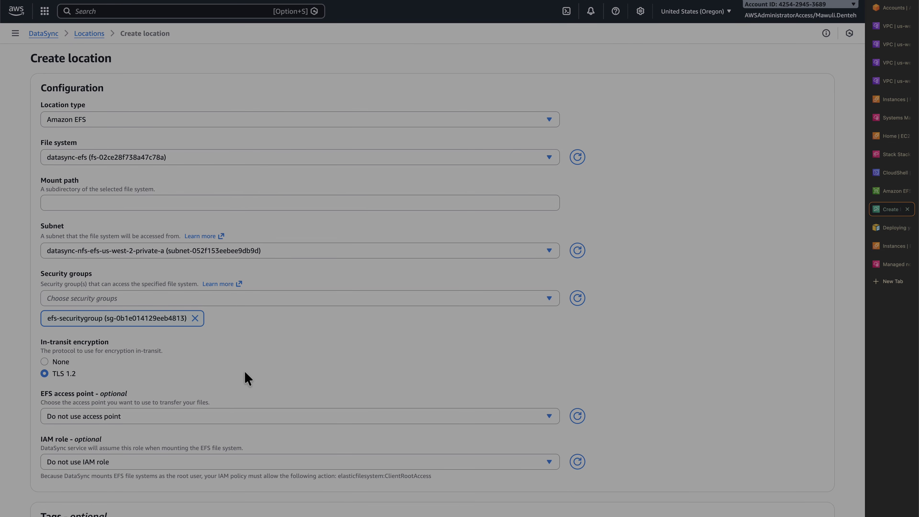
pyautogui.scroll(-2, 244, 370)
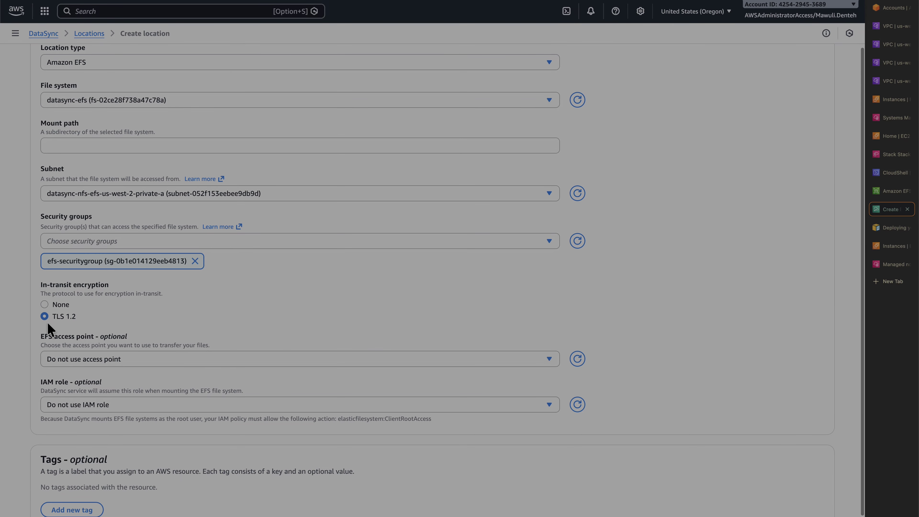
pyautogui.scroll(-3, 244, 310)
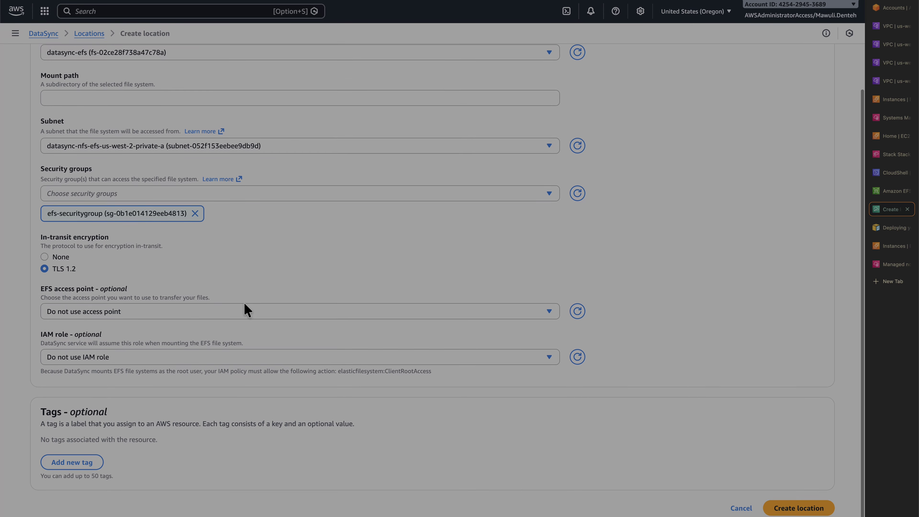
pyautogui.scroll(5, 531, 358)
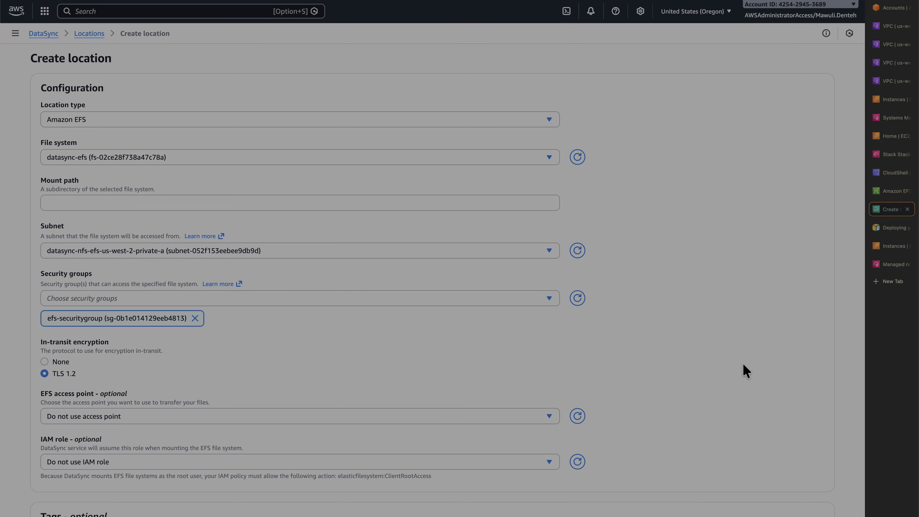
pyautogui.scroll(-3, 743, 365)
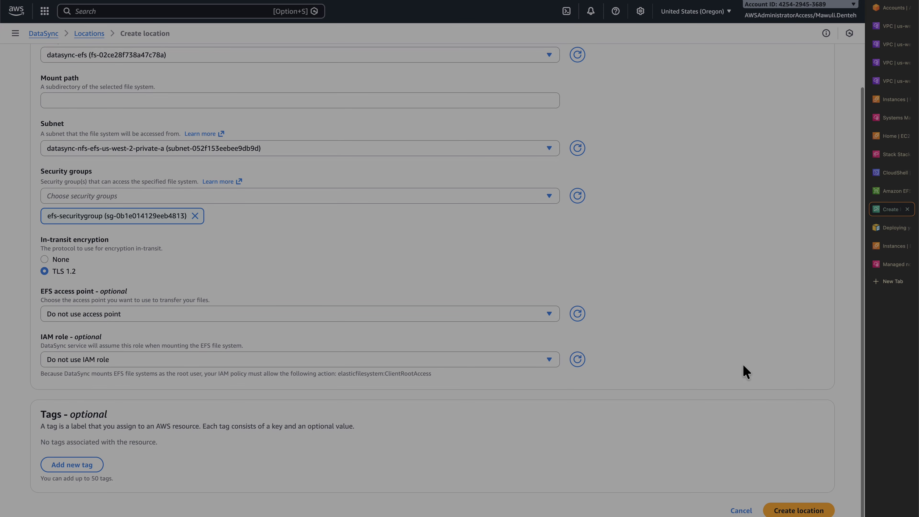
pyautogui.click(798, 511)
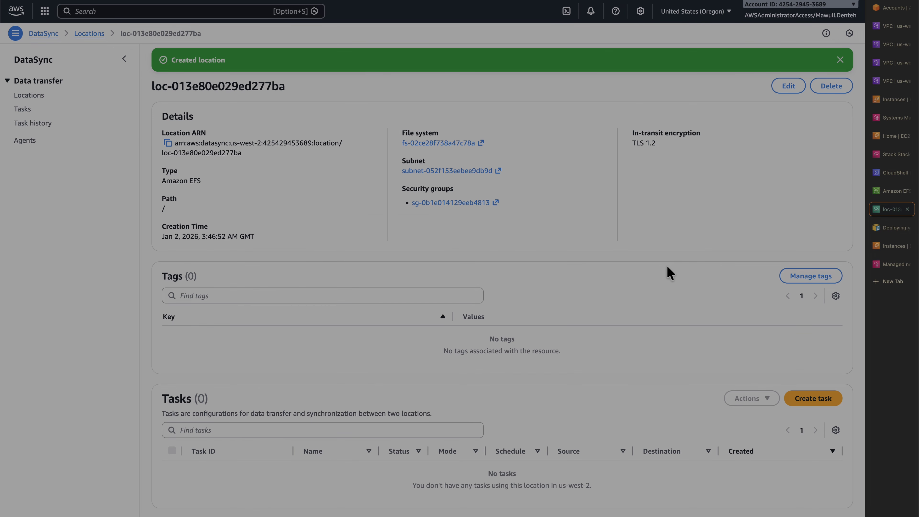
# Check the refreshed locations list, then start a DataSync task with the existing location nfs://10.0.30.102/mnt/data/nfs_share/ as its source
pyautogui.click(34, 95)
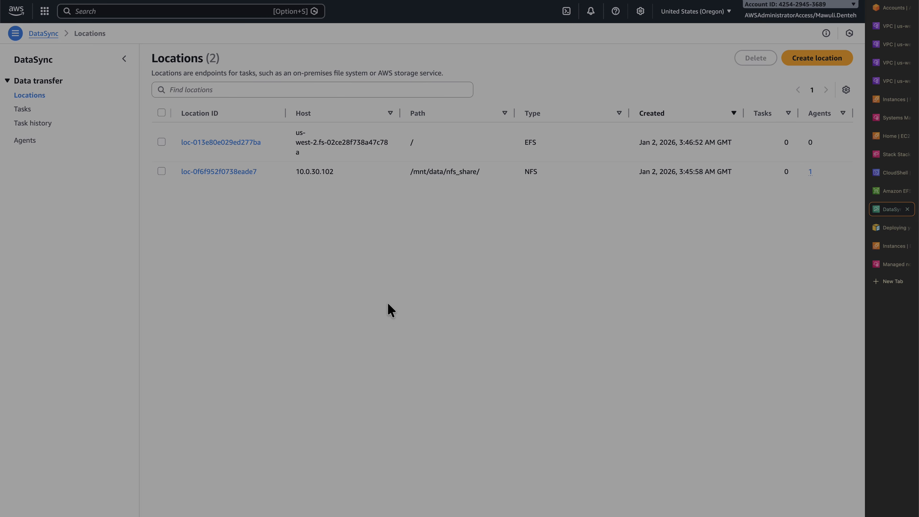
pyautogui.press('super+r')
pyautogui.click(21, 109)
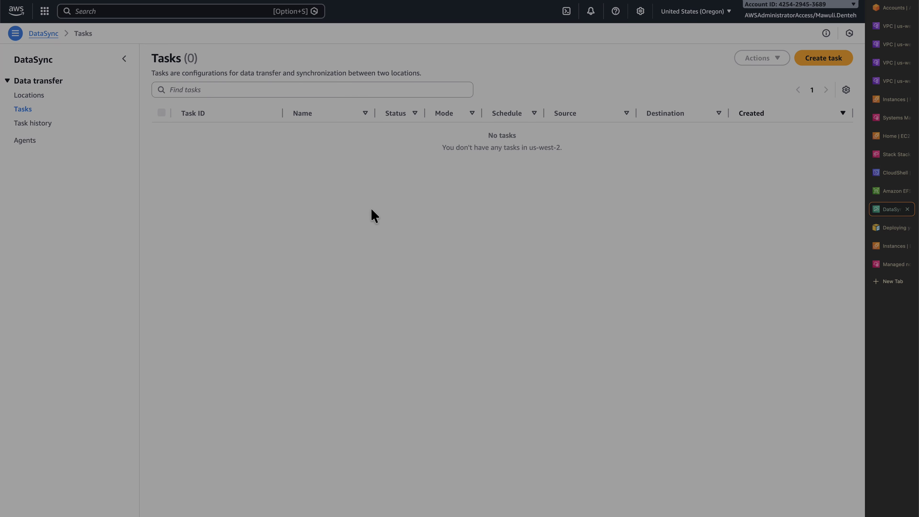
pyautogui.click(823, 58)
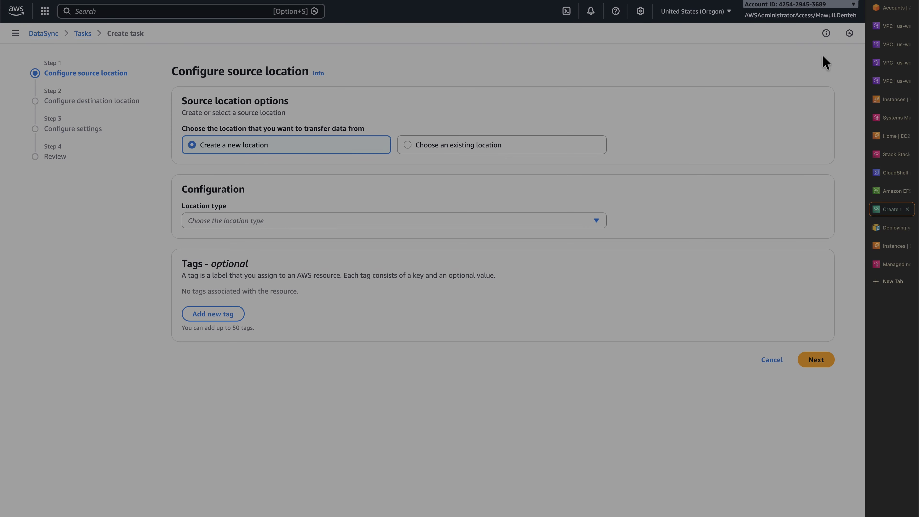
pyautogui.click(454, 145)
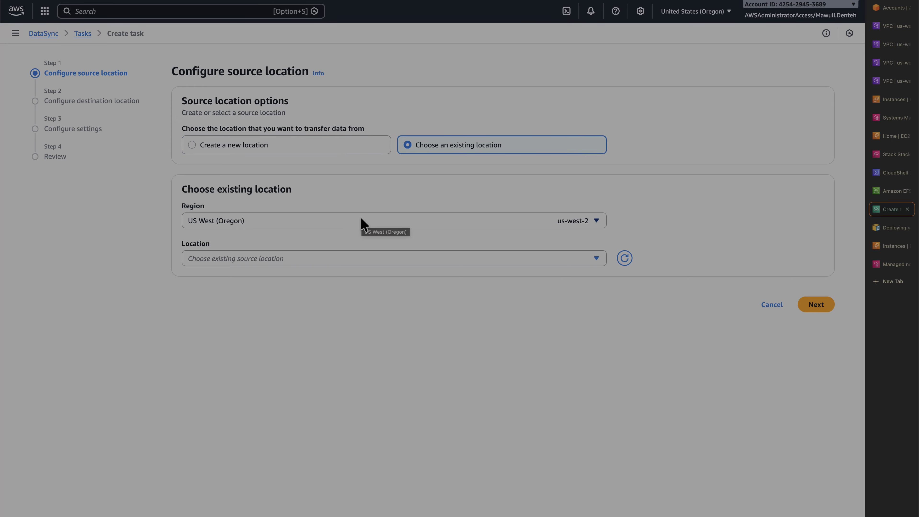
pyautogui.click(344, 258)
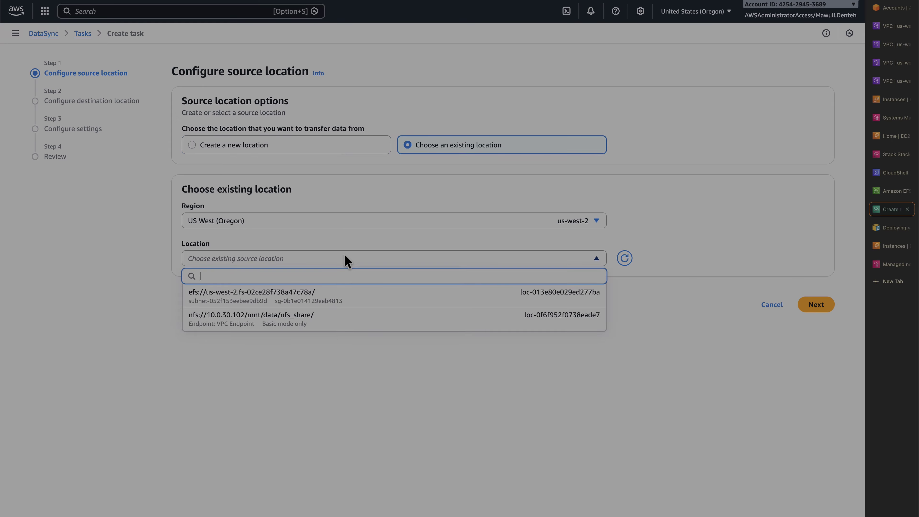
pyautogui.click(313, 325)
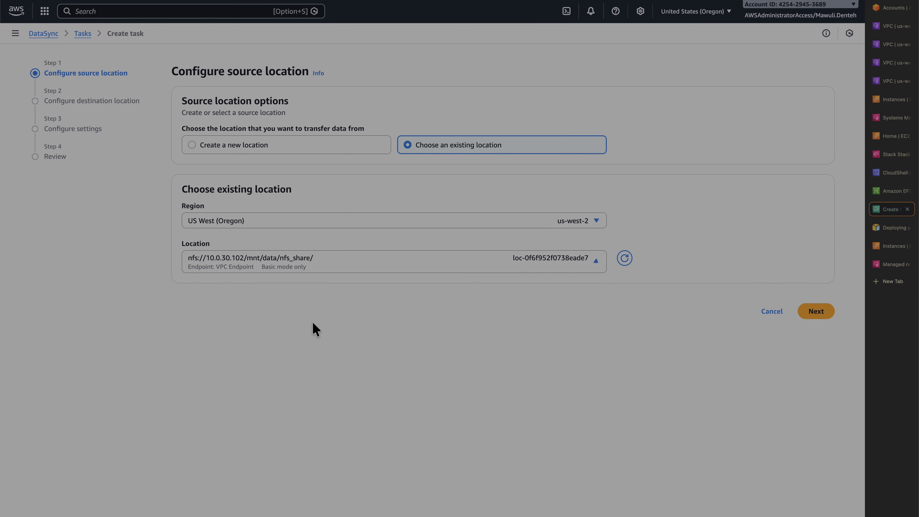
pyautogui.click(822, 312)
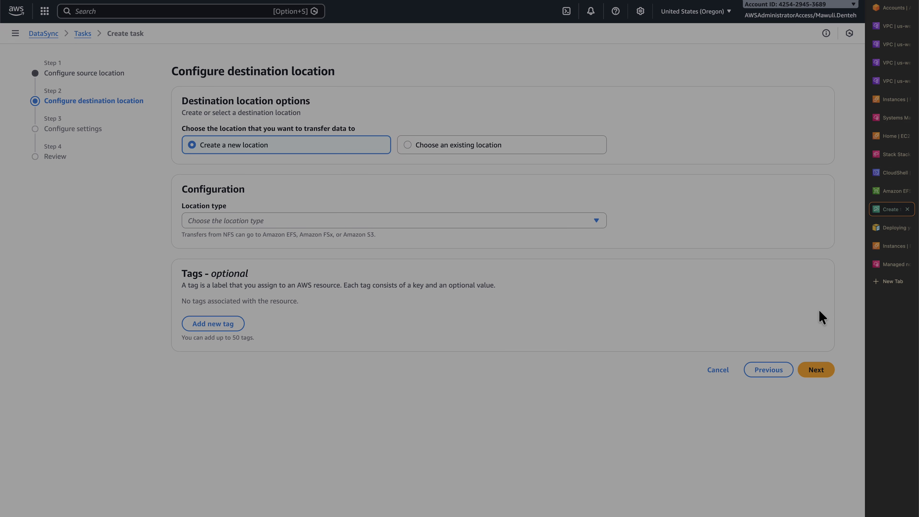
# Choose the existing EFS location efs://us-west-2.fs-02ce28f738a47c78a/ as the task's destination and continue to the task settings
pyautogui.click(537, 154)
pyautogui.click(400, 268)
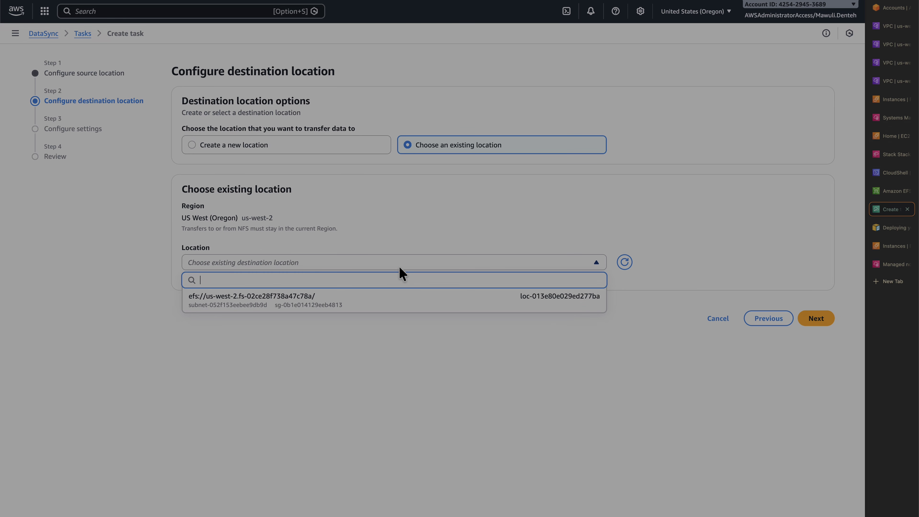
pyautogui.click(359, 302)
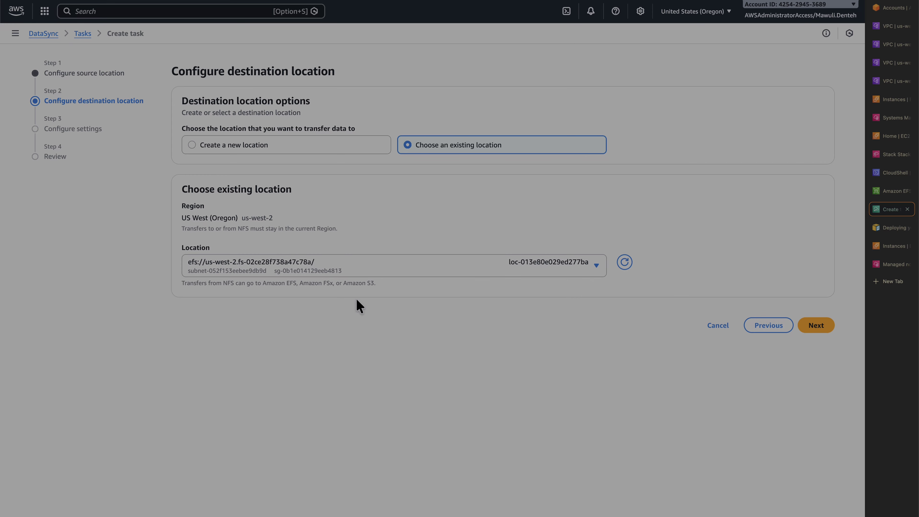
pyautogui.click(821, 328)
# Name the DataSync task test-task and keep Everything as the contents to scan in the source location
pyautogui.click(524, 218)
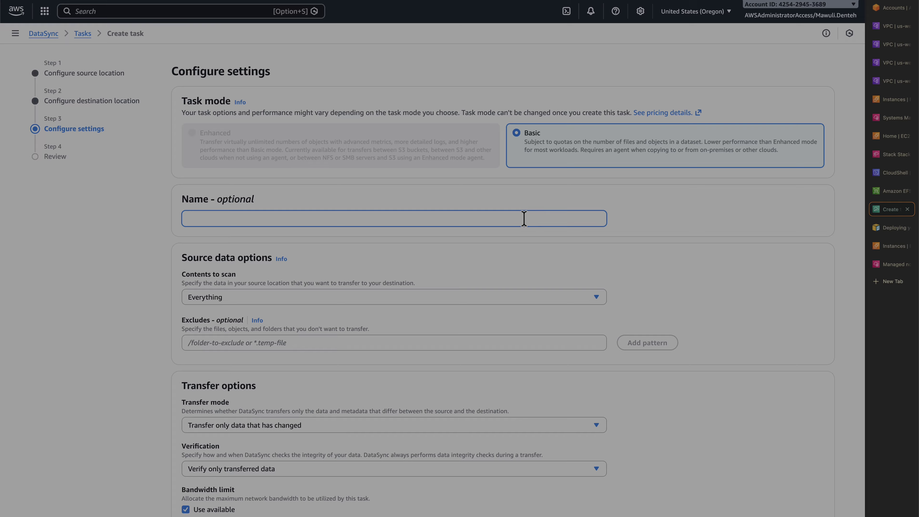
pyautogui.write('test-task')
pyautogui.click(597, 292)
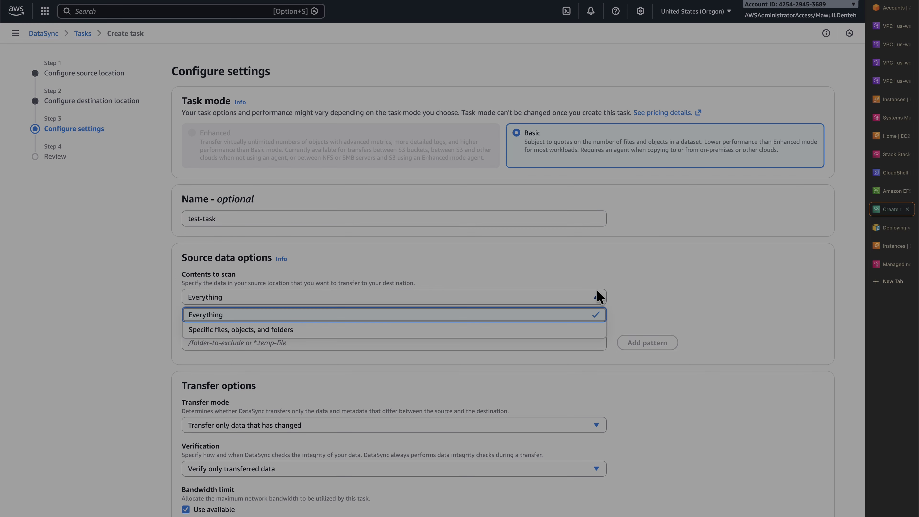
pyautogui.click(582, 296)
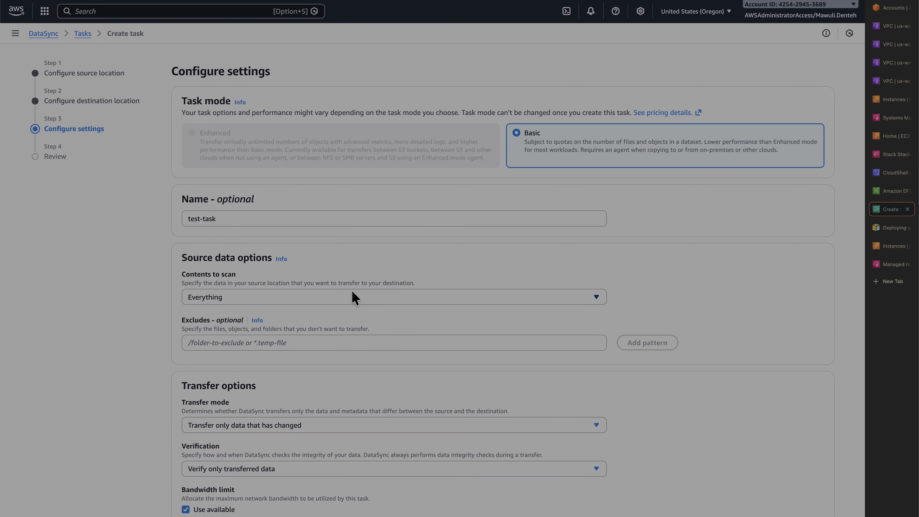
pyautogui.click(304, 293)
pyautogui.click(304, 294)
# Set the task's transfer mode to Transfer all data and its verification to Verify all data
pyautogui.scroll(-5, 305, 295)
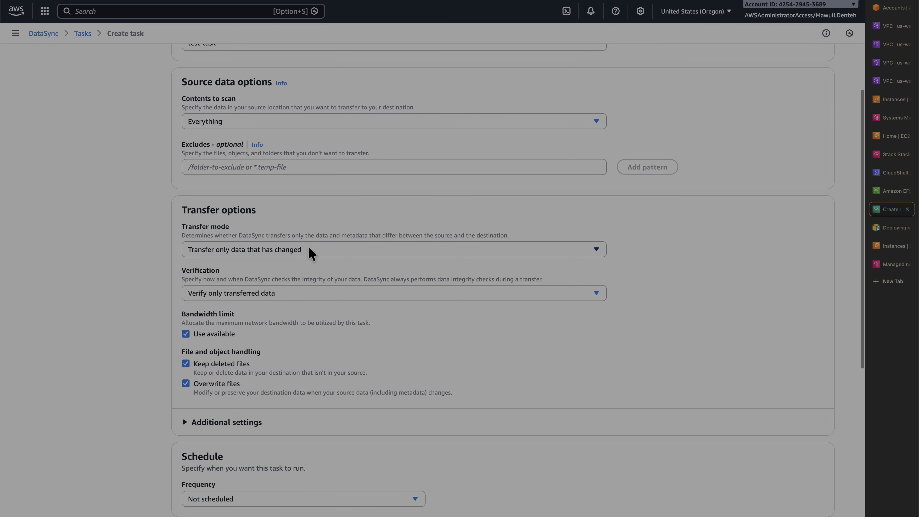
pyautogui.click(307, 249)
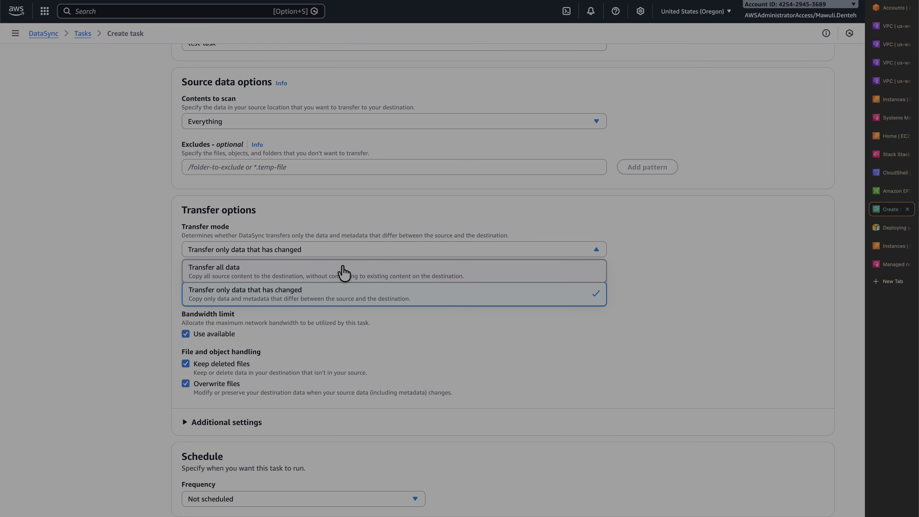
pyautogui.click(343, 270)
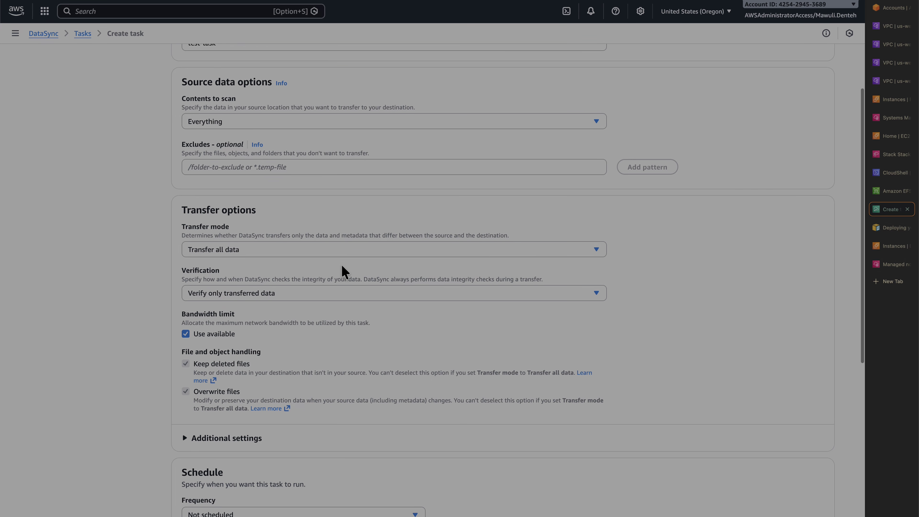
pyautogui.click(562, 293)
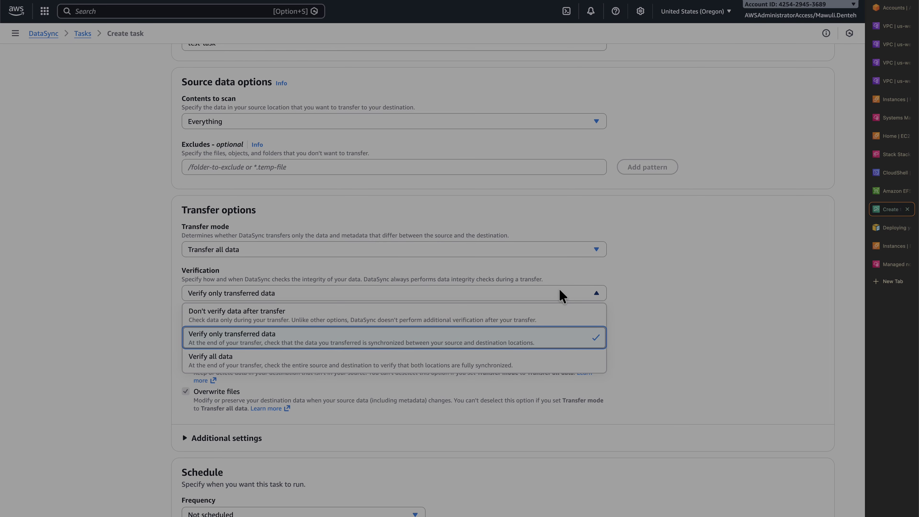
pyautogui.click(428, 365)
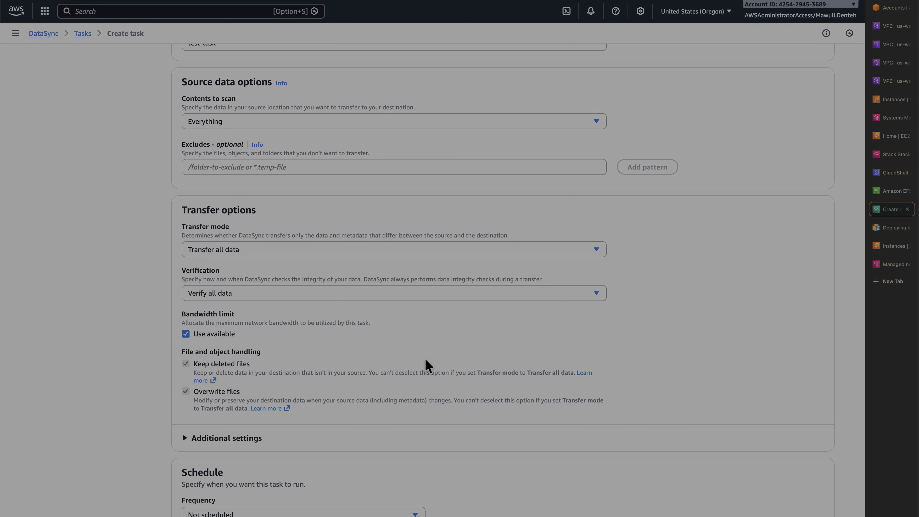
# Check the additional transfer settings, then log all transferred objects and files to an autogenerated CloudWatch log group and continue to the review
pyautogui.scroll(-3, 640, 321)
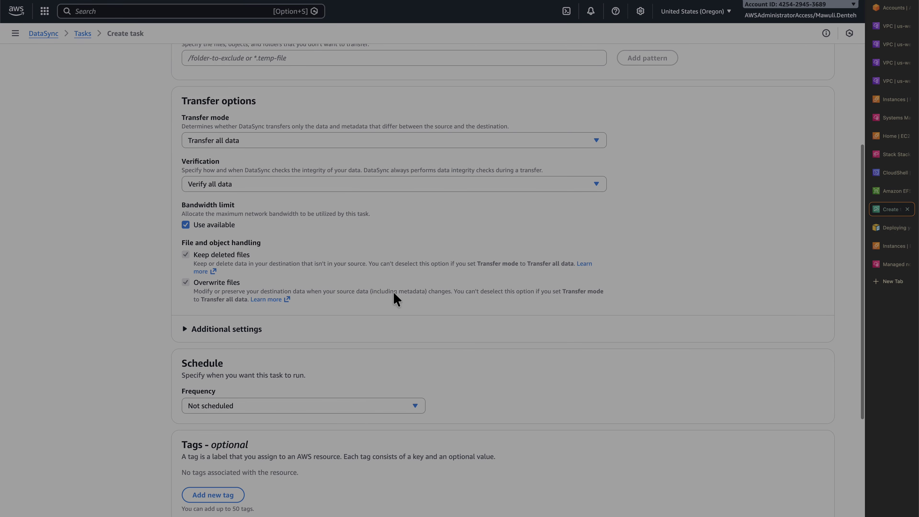
pyautogui.scroll(-2, 399, 300)
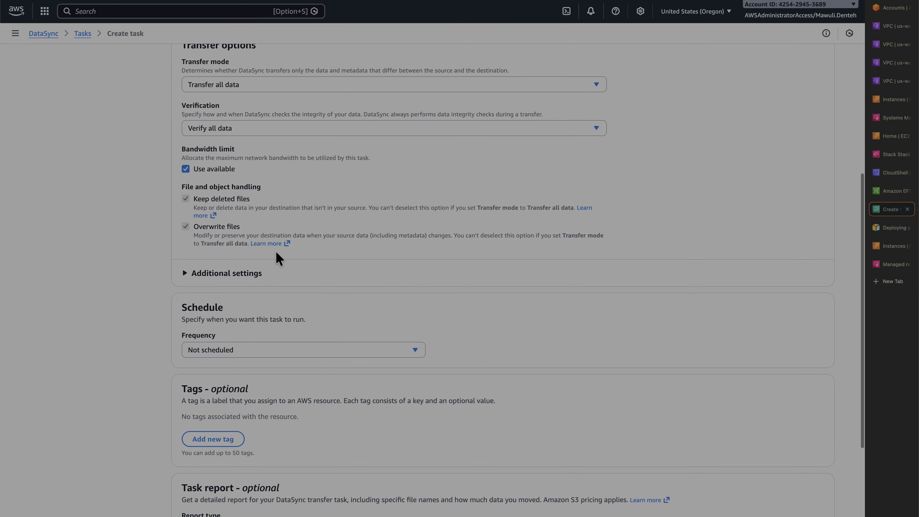
pyautogui.click(229, 275)
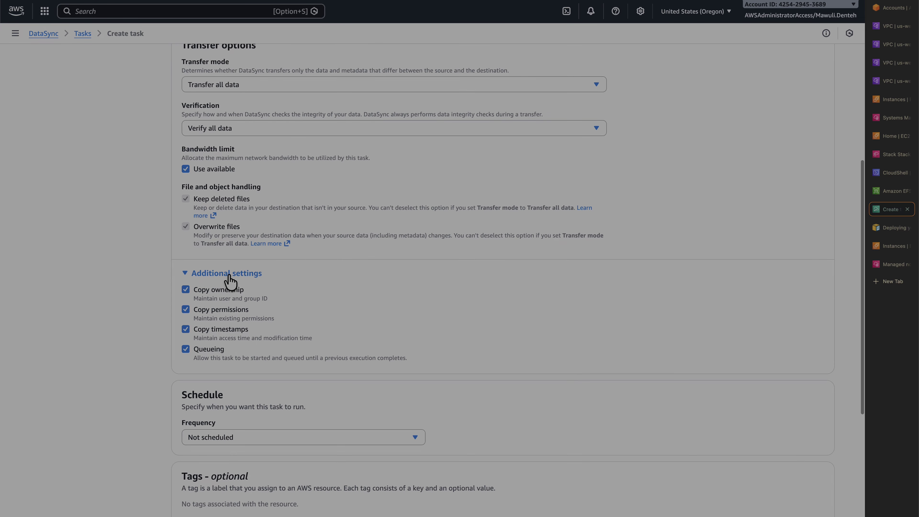
pyautogui.click(229, 276)
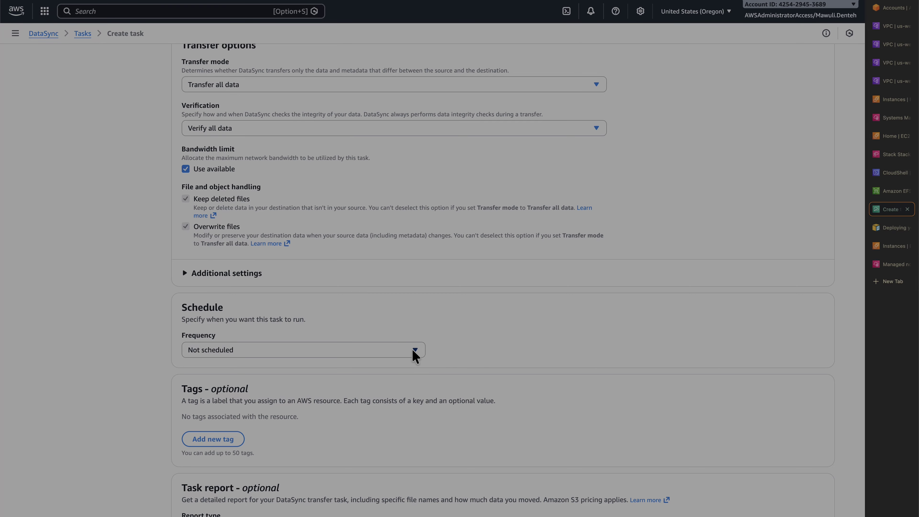
pyautogui.scroll(-6, 428, 371)
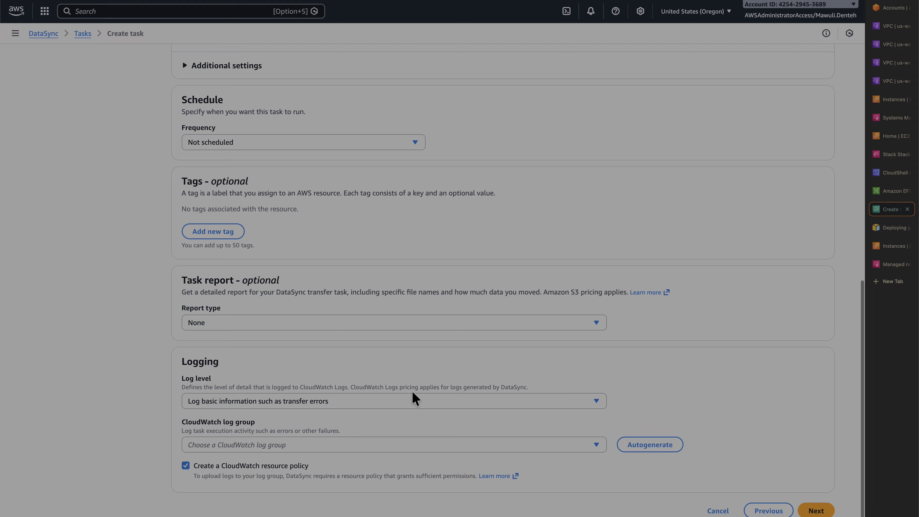
pyautogui.click(382, 401)
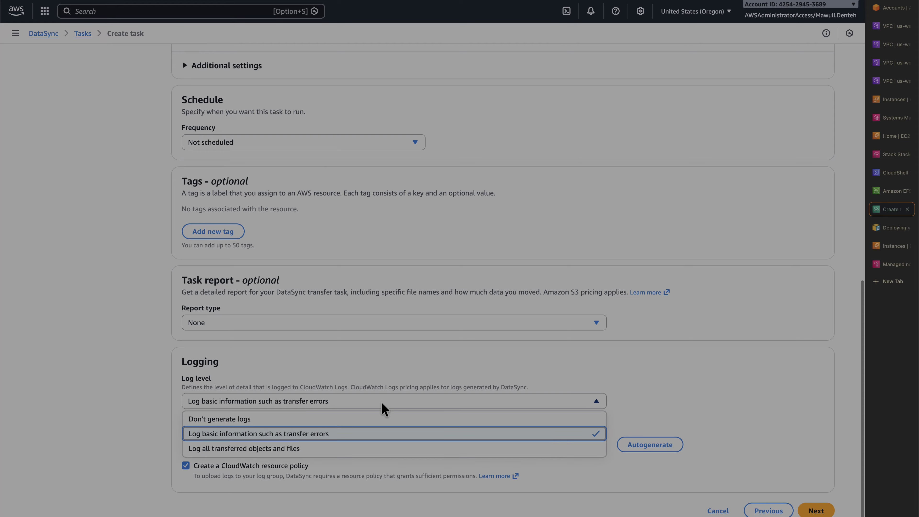
pyautogui.click(359, 451)
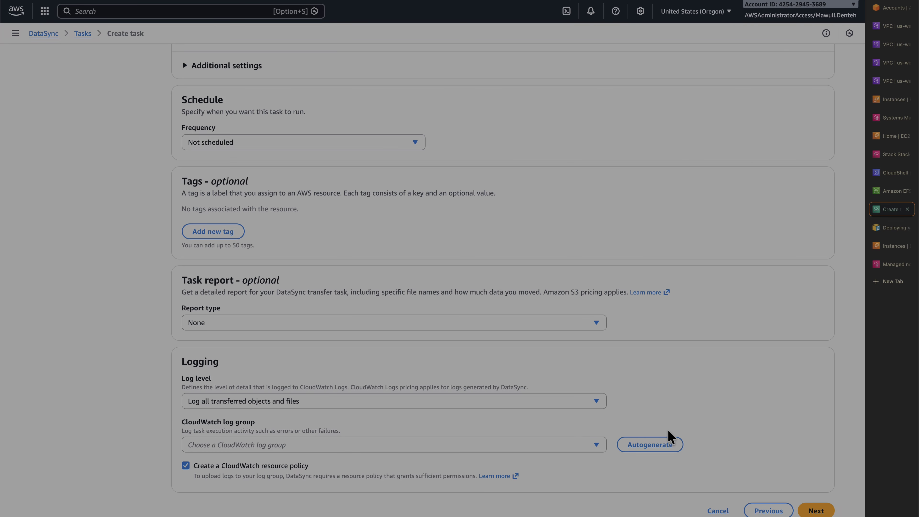
pyautogui.click(651, 449)
pyautogui.click(816, 510)
# Review the source, destination, transfer and logging configuration, then create the task
pyautogui.scroll(-12, 627, 324)
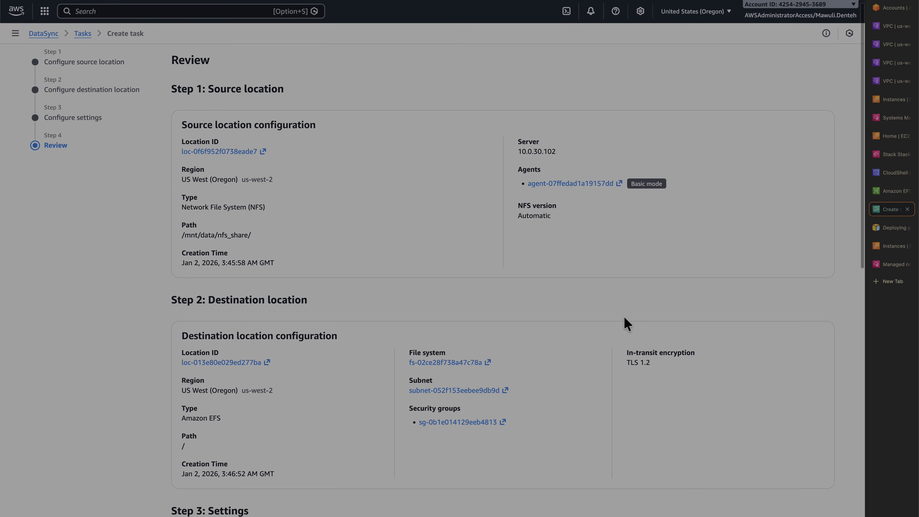
pyautogui.scroll(-3, 627, 324)
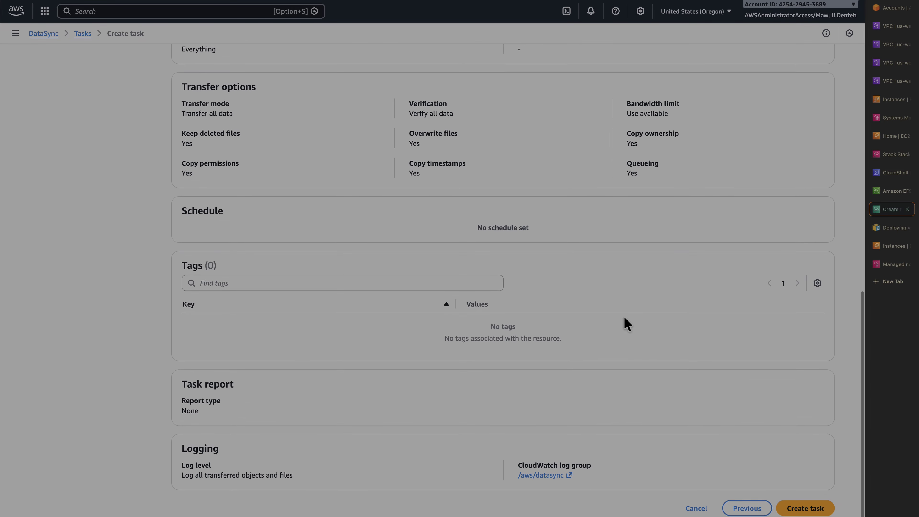
pyautogui.click(804, 511)
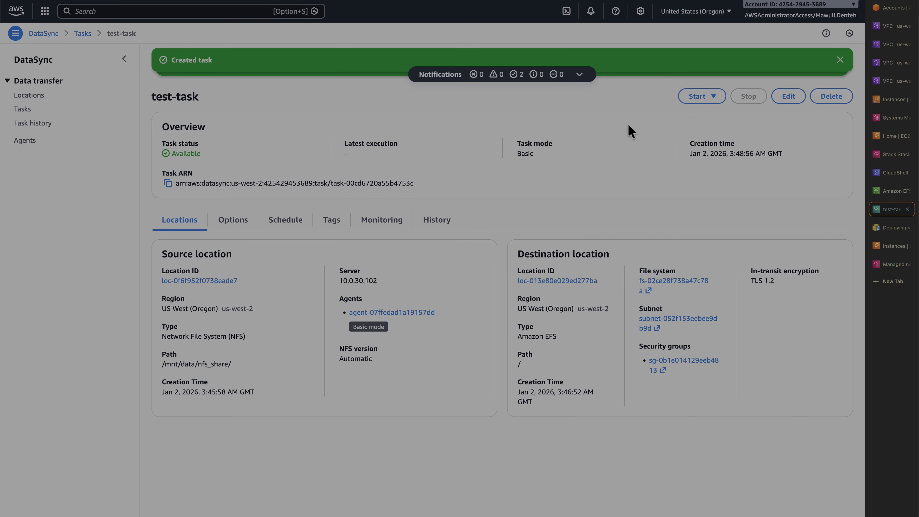
# Start test-task with its default options and examine the execution details, including performance figures and transfer options
pyautogui.click(699, 98)
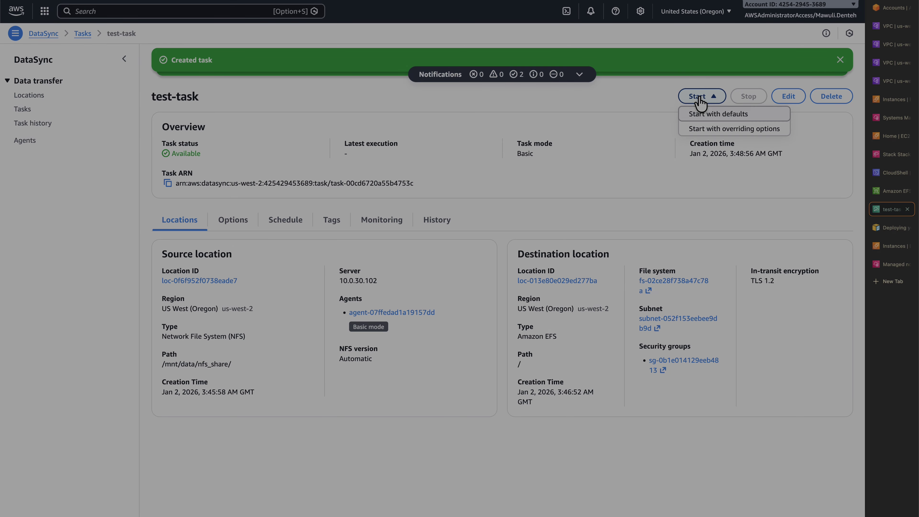
pyautogui.click(712, 115)
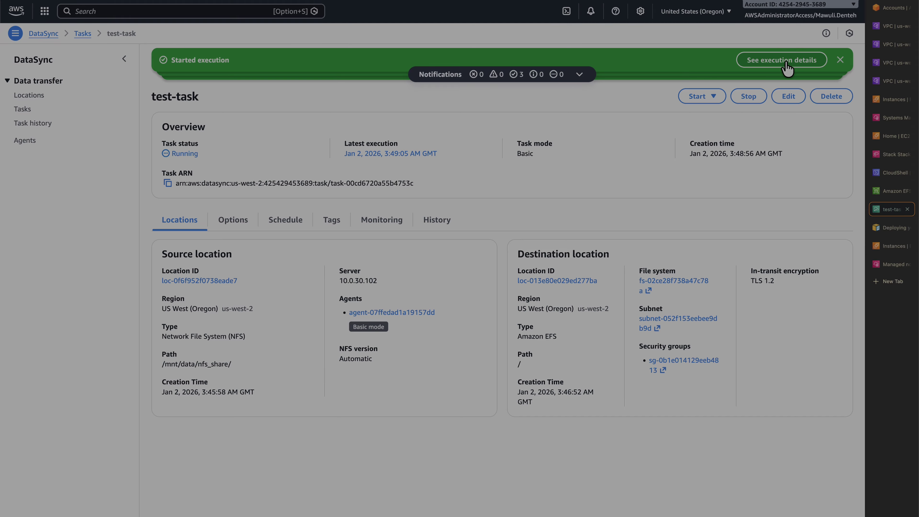
pyautogui.click(788, 68)
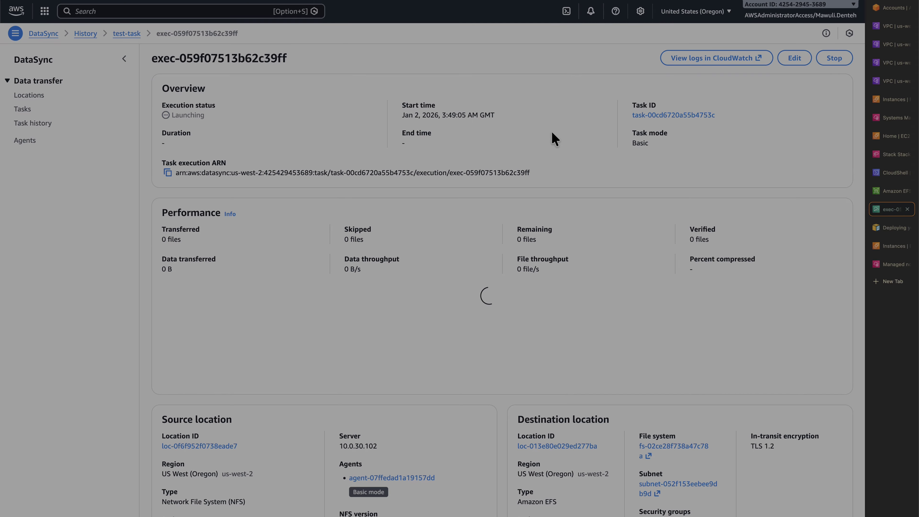
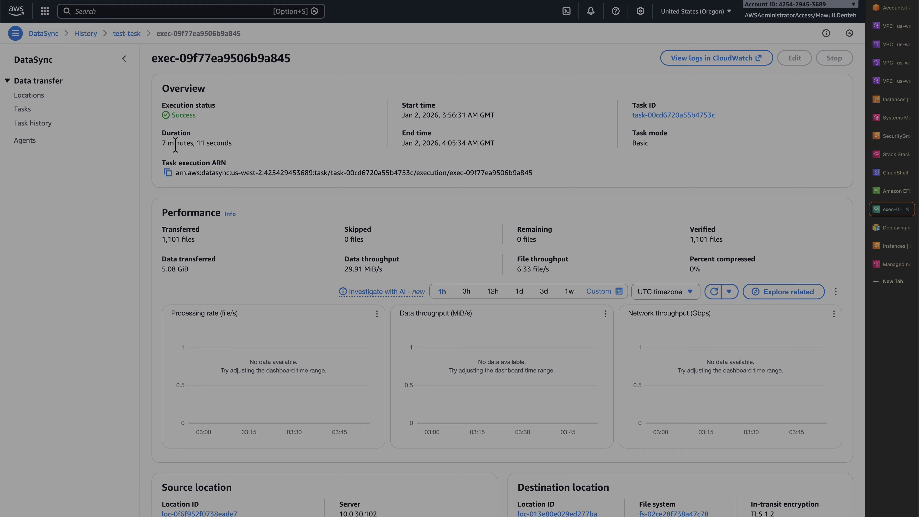
pyautogui.scroll(-15, 279, 152)
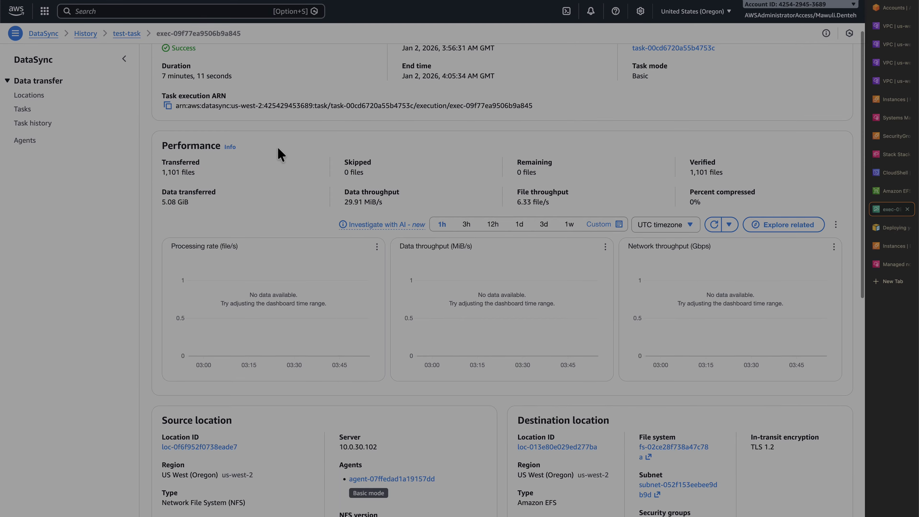
pyautogui.scroll(15, 344, 246)
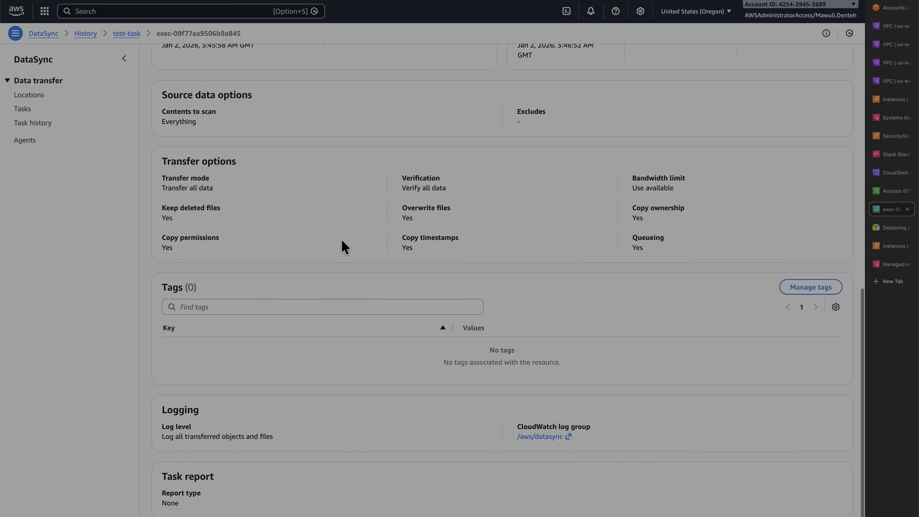
# Search the AWS console for cloudwatch, open the CloudWatch service in a separate browser tab and switch to it
pyautogui.click(231, 6)
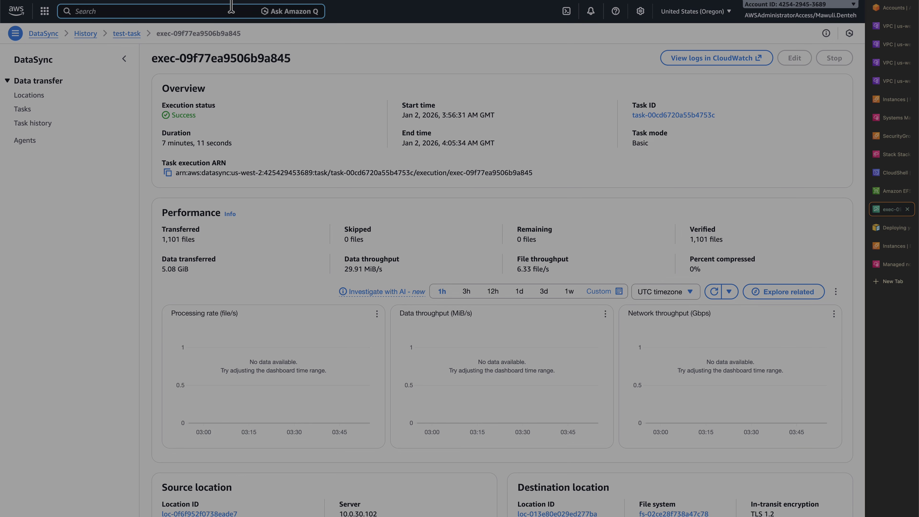
pyautogui.write('cloud WAN')
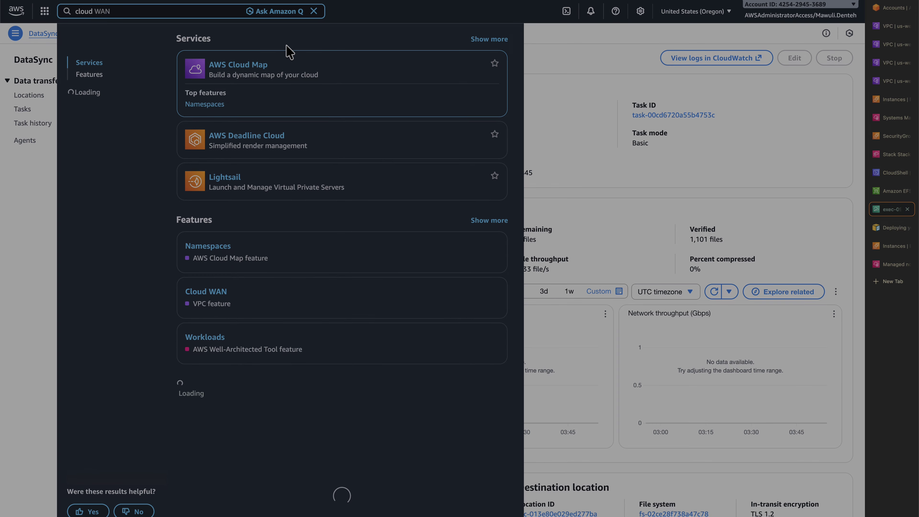
pyautogui.press('BackSpace')
pyautogui.press('BackSpace')
pyautogui.press('BackSpace')
pyautogui.press('BackSpace')
pyautogui.write('watch')
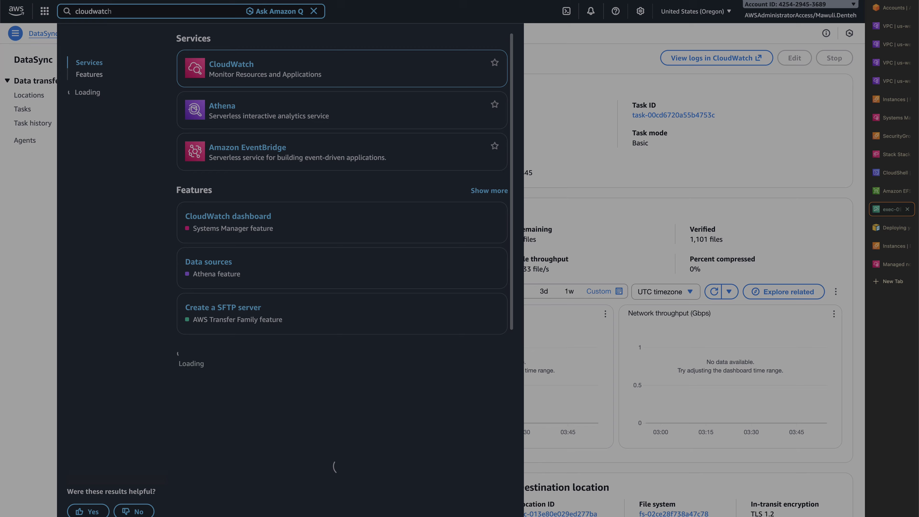
pyautogui.keyDown('super'); pyautogui.click(225, 68); pyautogui.keyUp('super')
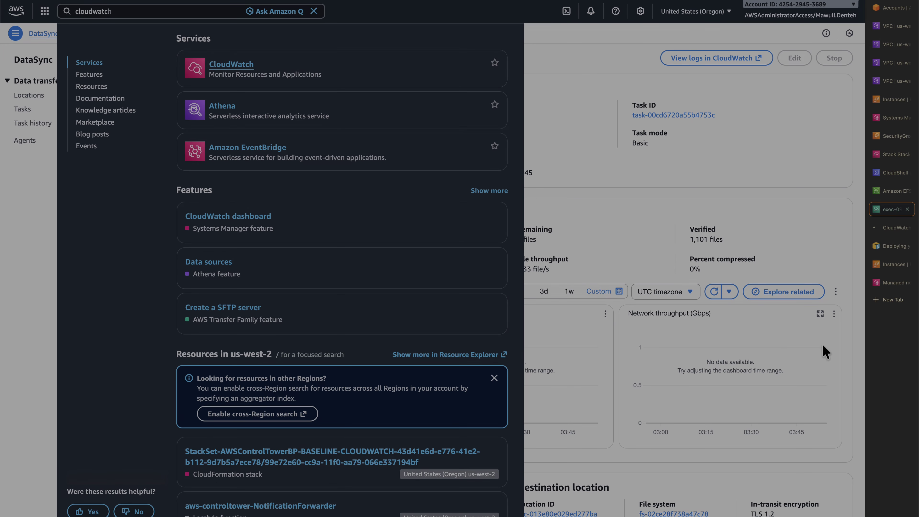
pyautogui.click(797, 230)
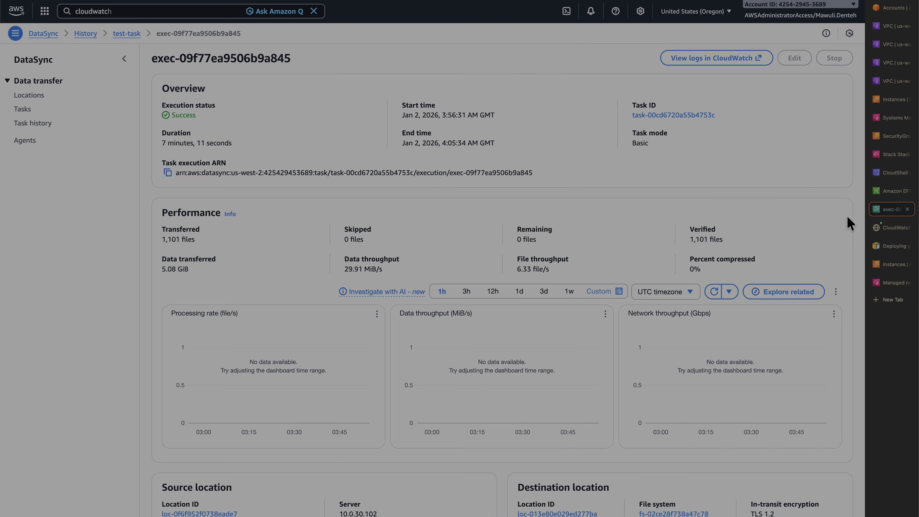
pyautogui.click(884, 228)
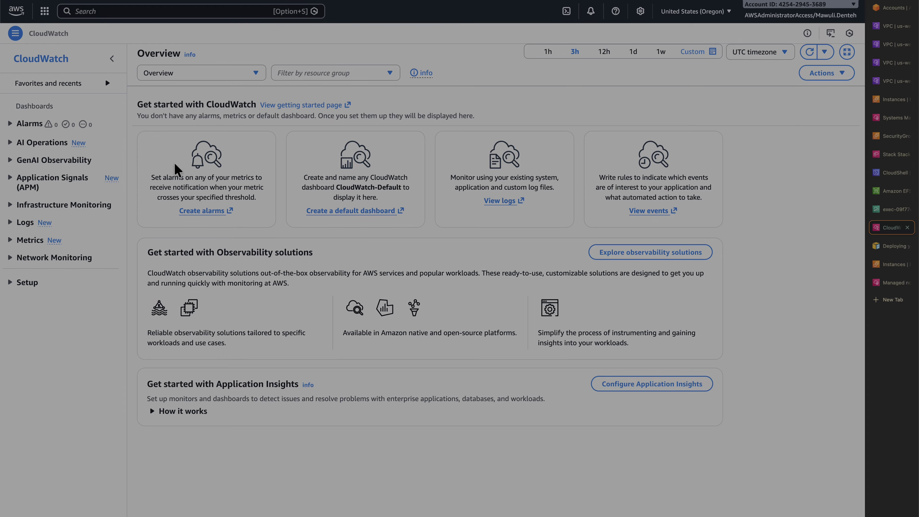
# Open the /aws/datasync log group from CloudWatch's log management
pyautogui.click(36, 222)
pyautogui.click(37, 237)
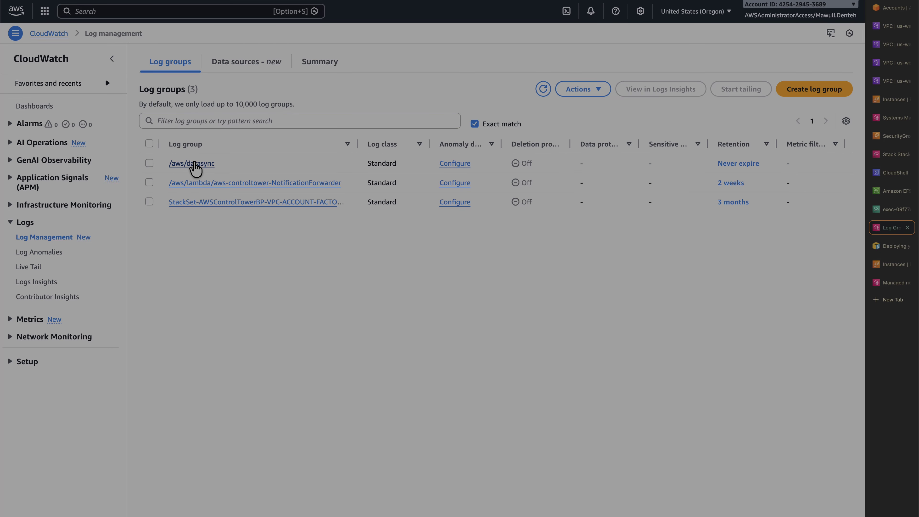
pyautogui.click(194, 164)
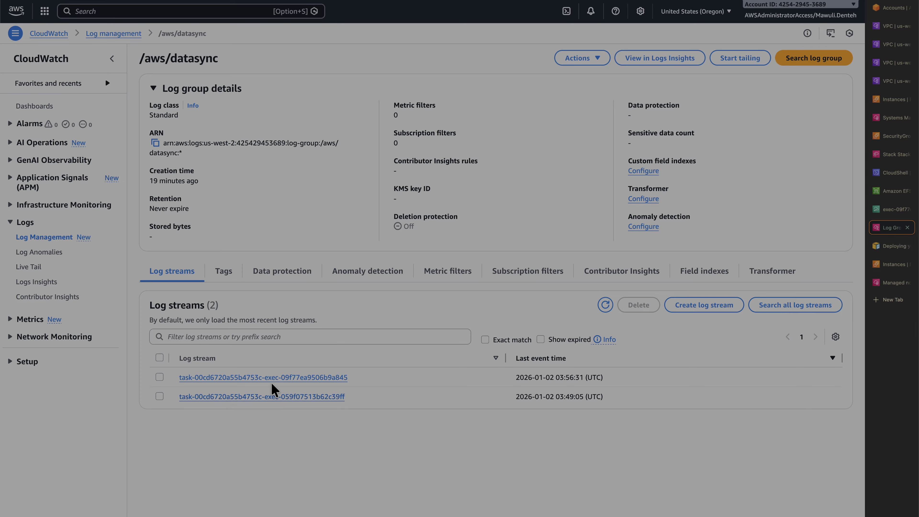
# Inspect the log events of execution exec-059f07513b62c39ff, then open the log stream of execution exec-09f77ea9506b9a845
pyautogui.click(272, 396)
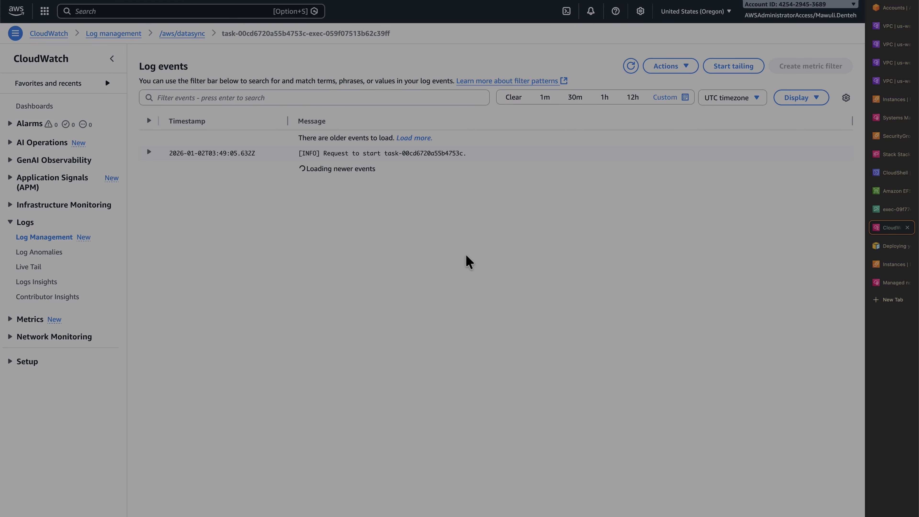
pyautogui.click(149, 152)
pyautogui.click(149, 152)
pyautogui.press('super+bracketleft')
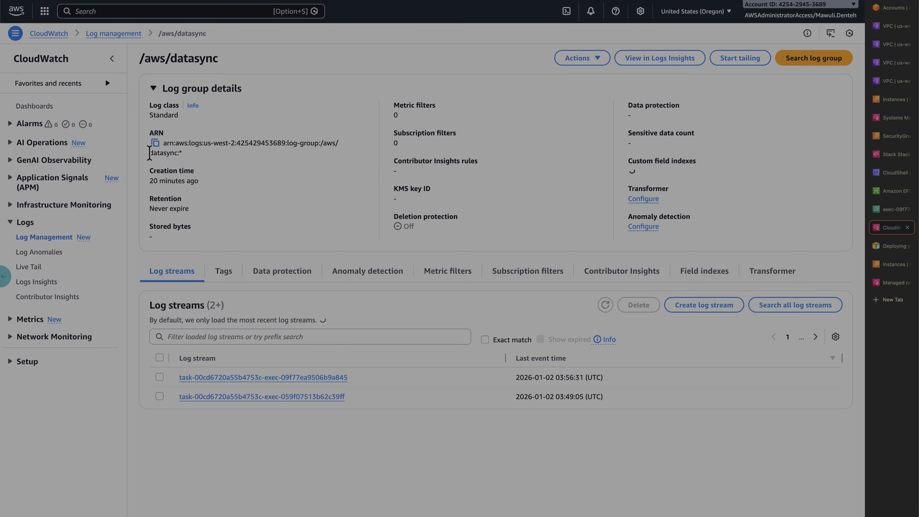
pyautogui.click(181, 380)
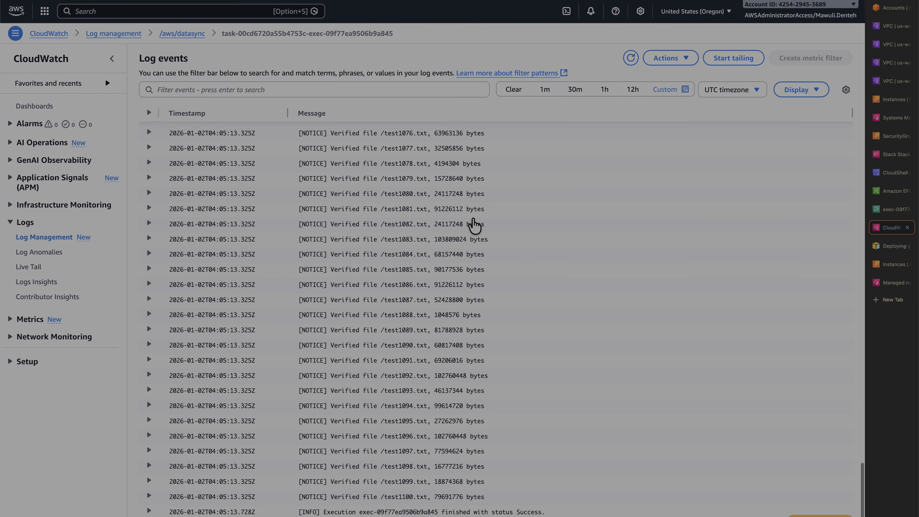
# Examine the file verification events and the final execution entry in the log stream of execution exec-09f77ea9506b9a845
pyautogui.scroll(20, 474, 224)
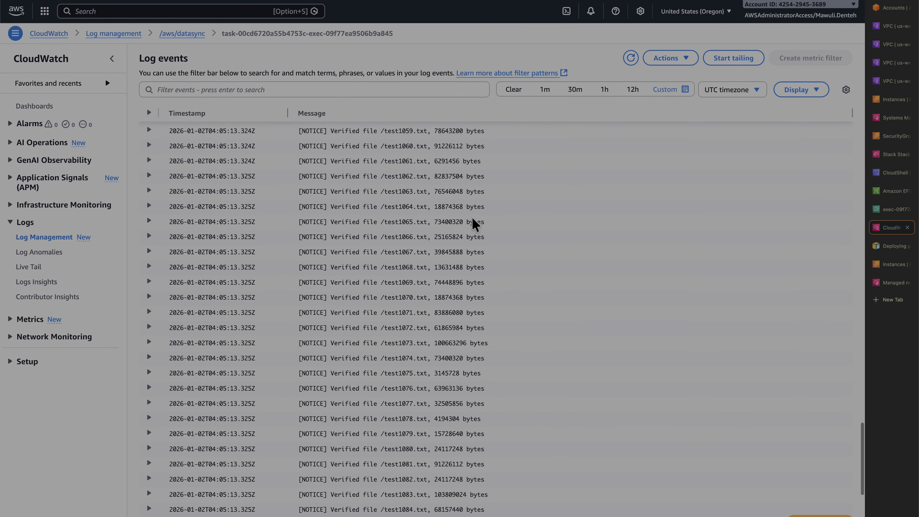
pyautogui.scroll(10, 474, 224)
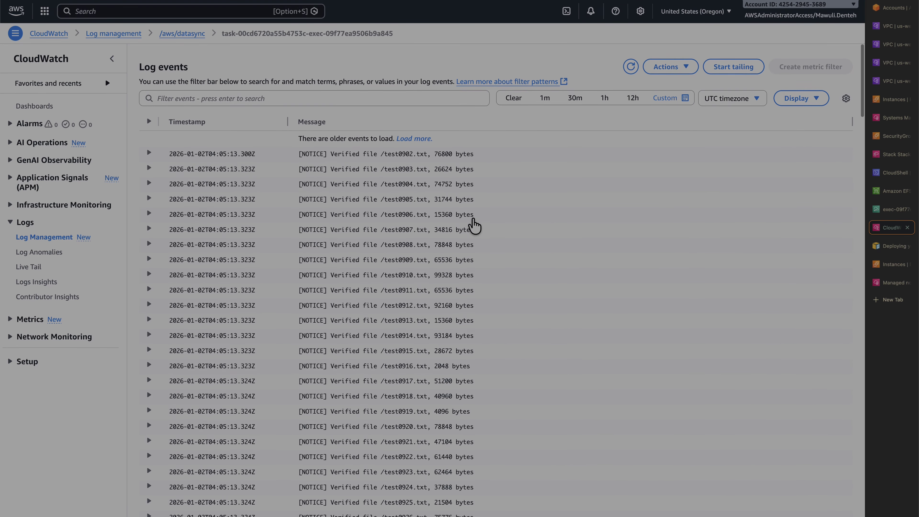
pyautogui.scroll(-20, 474, 225)
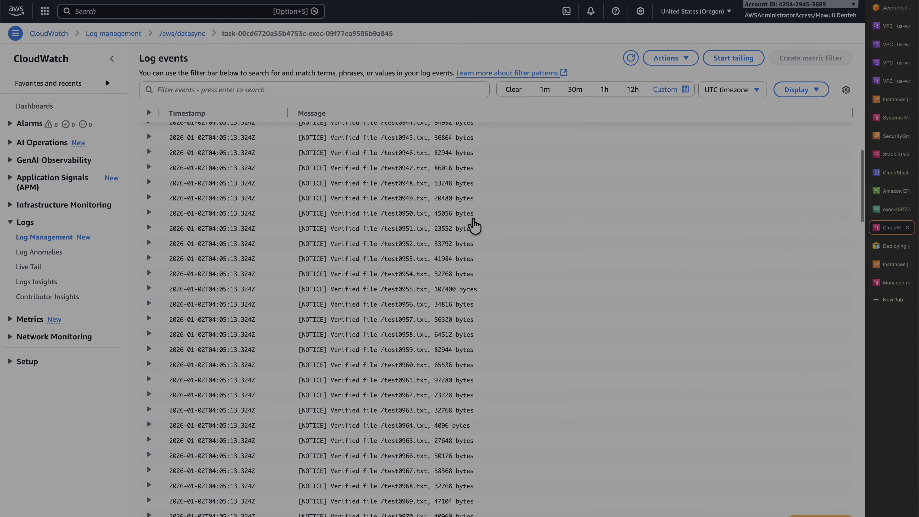
pyautogui.scroll(-10, 474, 225)
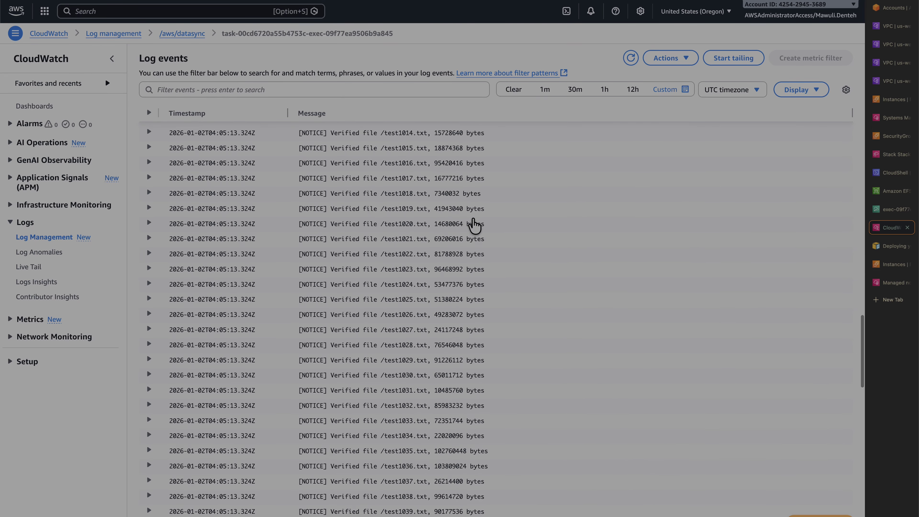
pyautogui.scroll(-10, 473, 225)
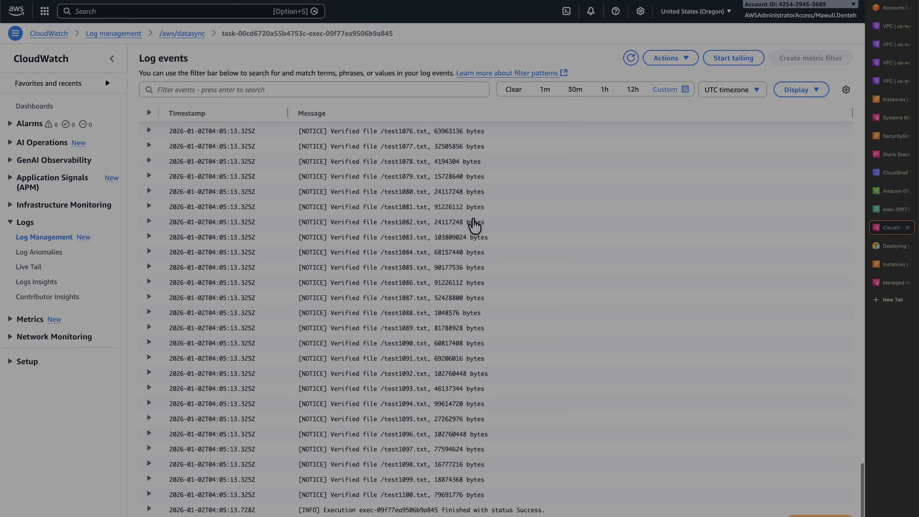
pyautogui.scroll(10, 474, 226)
pyautogui.scroll(20, 474, 225)
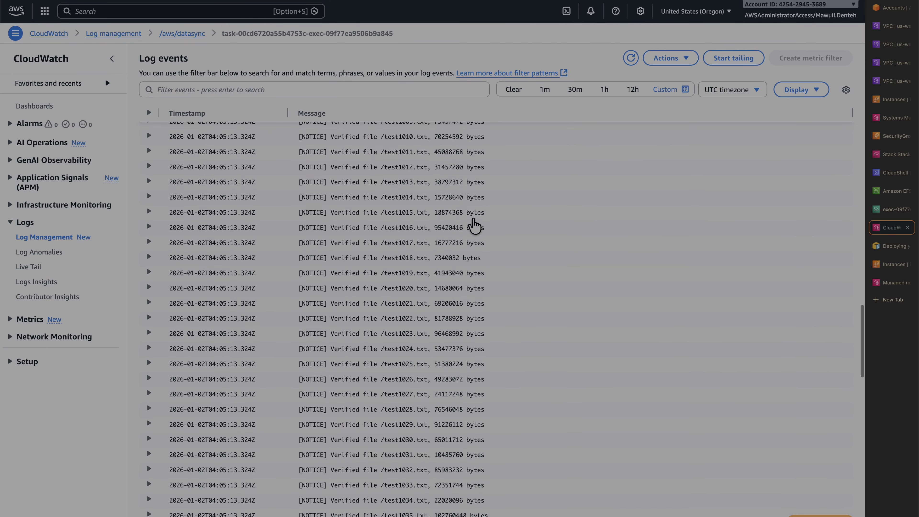
pyautogui.scroll(8, 474, 225)
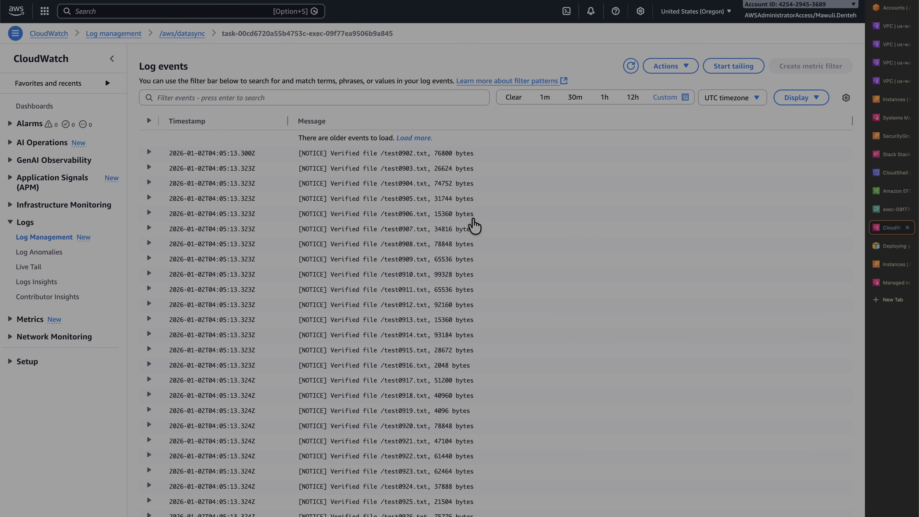
# Return to the DataSync execution details in the other browser tab and open the details of its parent task, test-task
pyautogui.hotkey('ctrl', 'shift', 'Tab')
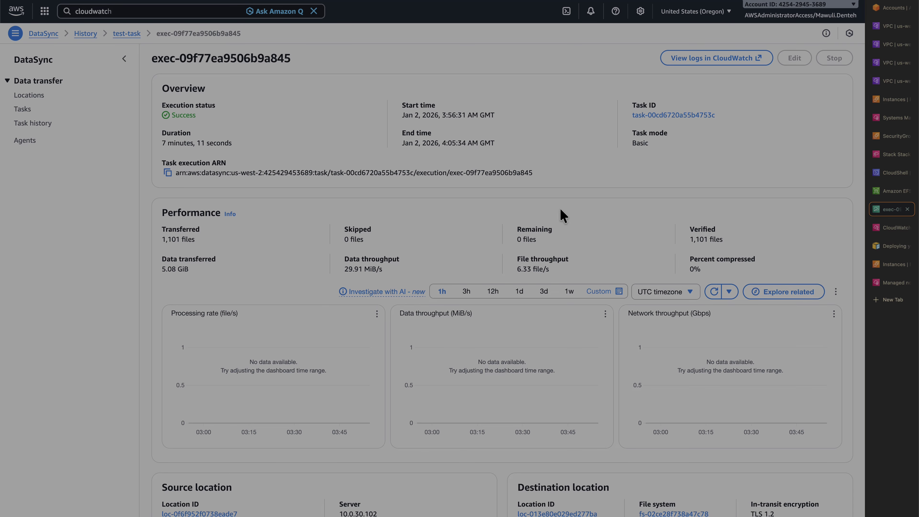
pyautogui.click(673, 114)
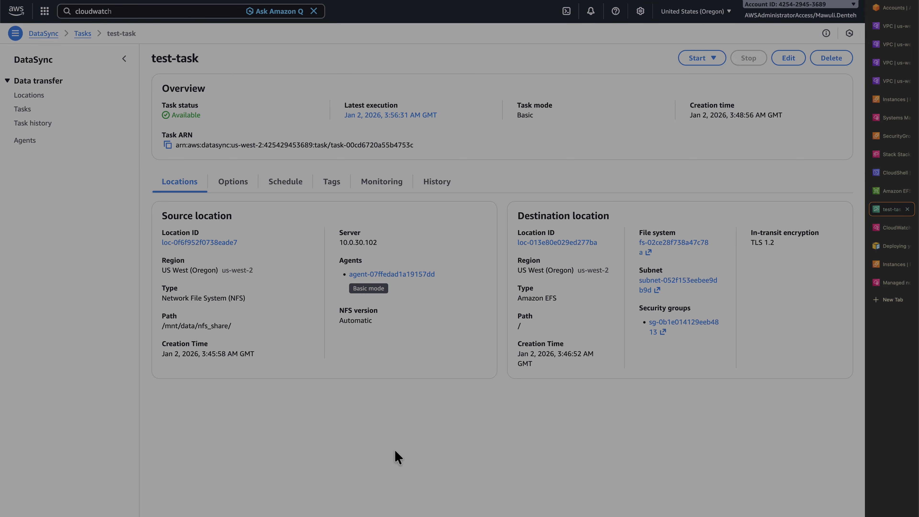